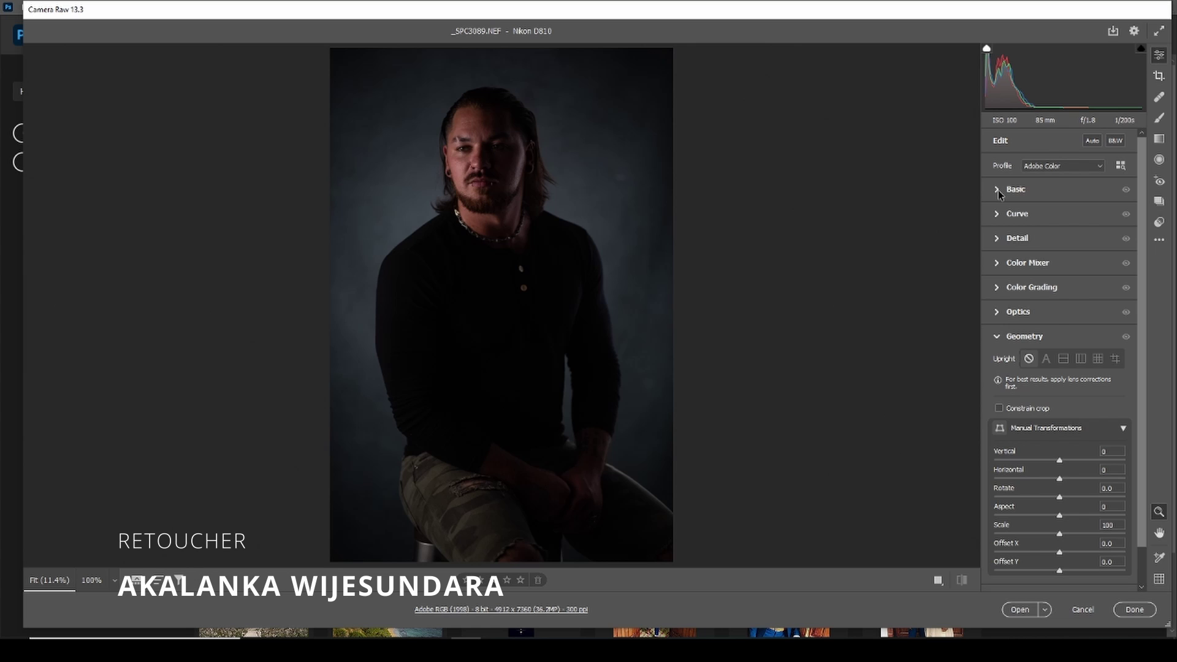
- Set Exposure +0.20, Shadows +38, Blacks +9, Vibrance +27, reset Contrast and Whites, then open the image
{"action": "left_click", "coordinate": [1016, 189]}
{"action": "mouse_move", "coordinate": [1059, 341]}
{"action": "left_mouse_down"}
{"action": "mouse_move", "coordinate": [1131, 342]}
{"action": "mouse_move", "coordinate": [1097, 351]}
{"action": "mouse_move", "coordinate": [1023, 327]}
{"action": "mouse_move", "coordinate": [1049, 326]}
{"action": "mouse_move", "coordinate": [1057, 307]}
{"action": "mouse_move", "coordinate": [957, 316]}
{"action": "mouse_move", "coordinate": [1048, 321]}
{"action": "left_mouse_up"}
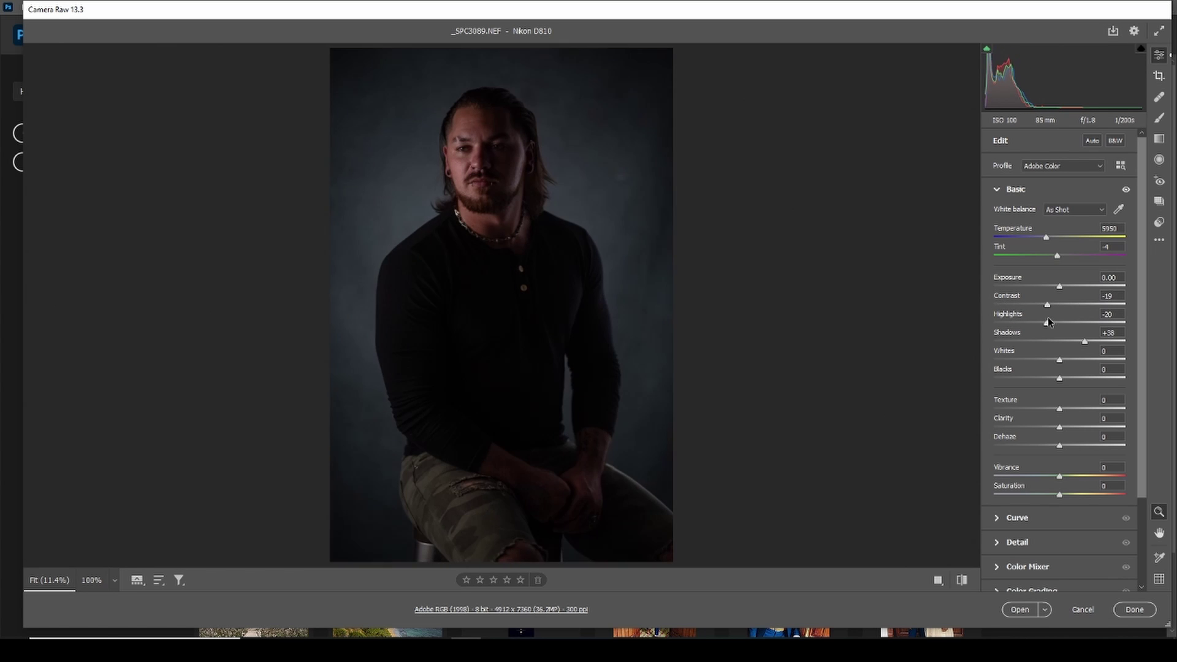
{"action": "double_click", "coordinate": [1119, 305]}
{"action": "mouse_move", "coordinate": [1061, 360]}
{"action": "left_mouse_down"}
{"action": "mouse_move", "coordinate": [1073, 360]}
{"action": "mouse_move", "coordinate": [1066, 378]}
{"action": "left_mouse_up"}
{"action": "double_click", "coordinate": [1072, 360]}
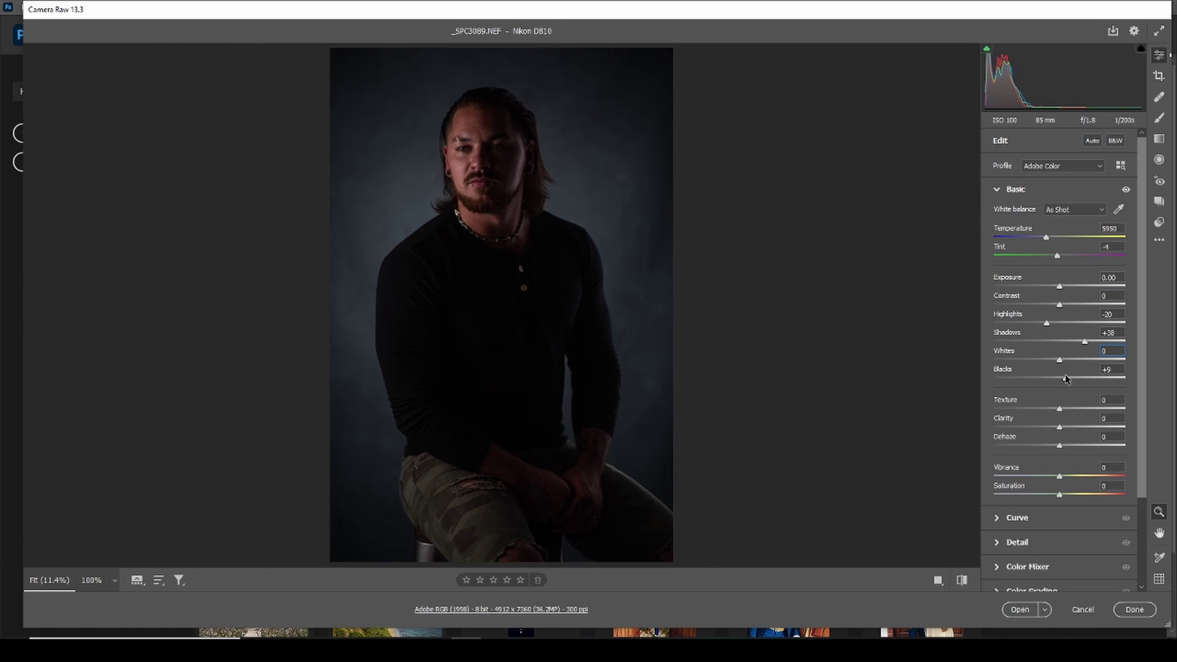
{"action": "left_click_drag", "start_coordinate": [1055, 288], "coordinate": [1062, 286]}
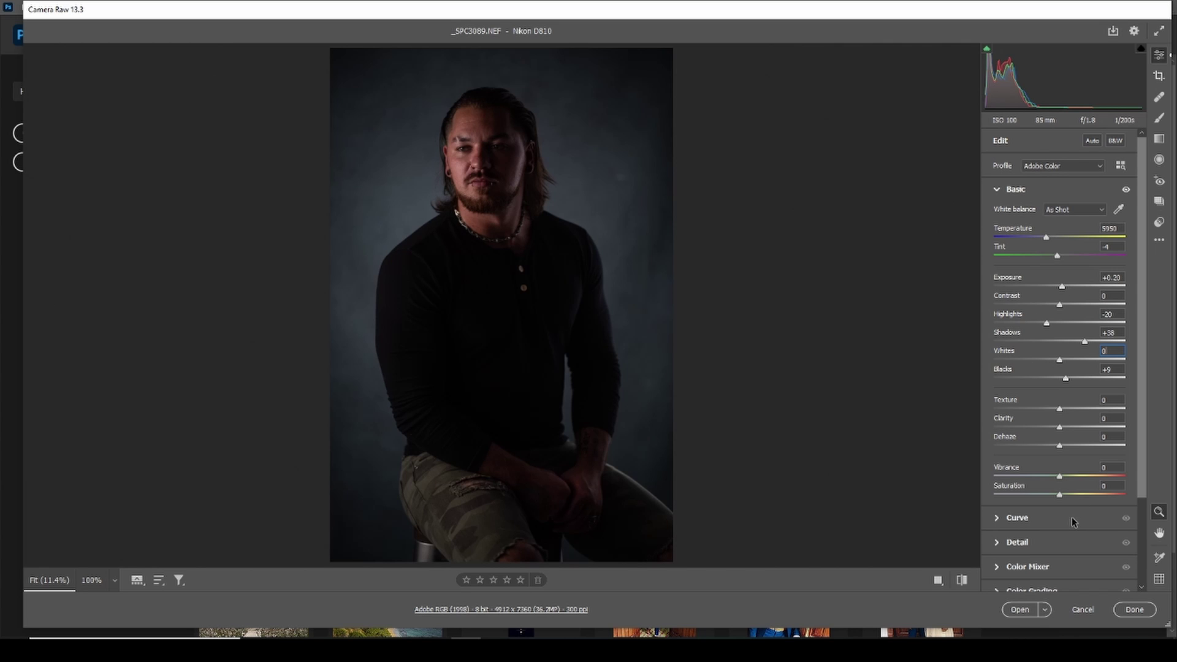
{"action": "mouse_move", "coordinate": [1060, 476]}
{"action": "left_mouse_down"}
{"action": "mouse_move", "coordinate": [1095, 476]}
{"action": "mouse_move", "coordinate": [1081, 477]}
{"action": "left_mouse_up"}
{"action": "left_click", "coordinate": [1020, 610]}
- Duplicate the Background layer into a new Layer 1
{"action": "scroll", "coordinate": [459, 162], "scroll_direction": "up", "scroll_amount": 1}
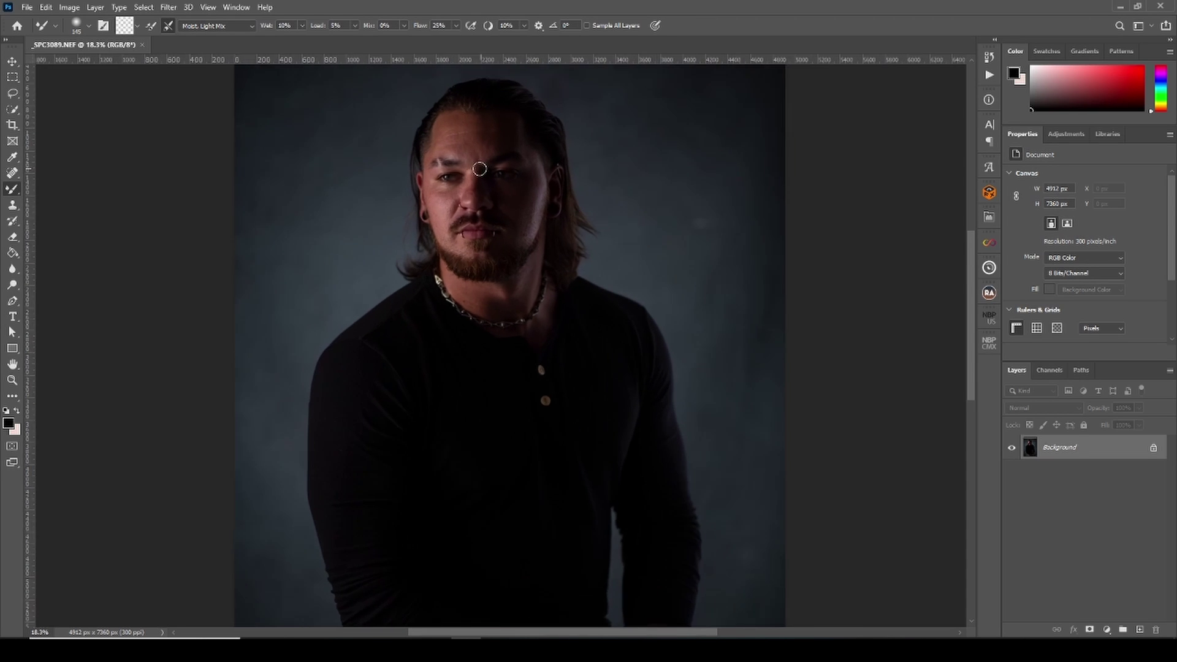
{"action": "scroll", "coordinate": [458, 166], "scroll_direction": "up", "scroll_amount": 1}
{"action": "scroll", "coordinate": [456, 170], "scroll_direction": "up", "scroll_amount": 2}
{"action": "scroll", "coordinate": [456, 175], "scroll_direction": "up", "scroll_amount": 2}
{"action": "scroll", "coordinate": [457, 178], "scroll_direction": "down", "scroll_amount": 1}
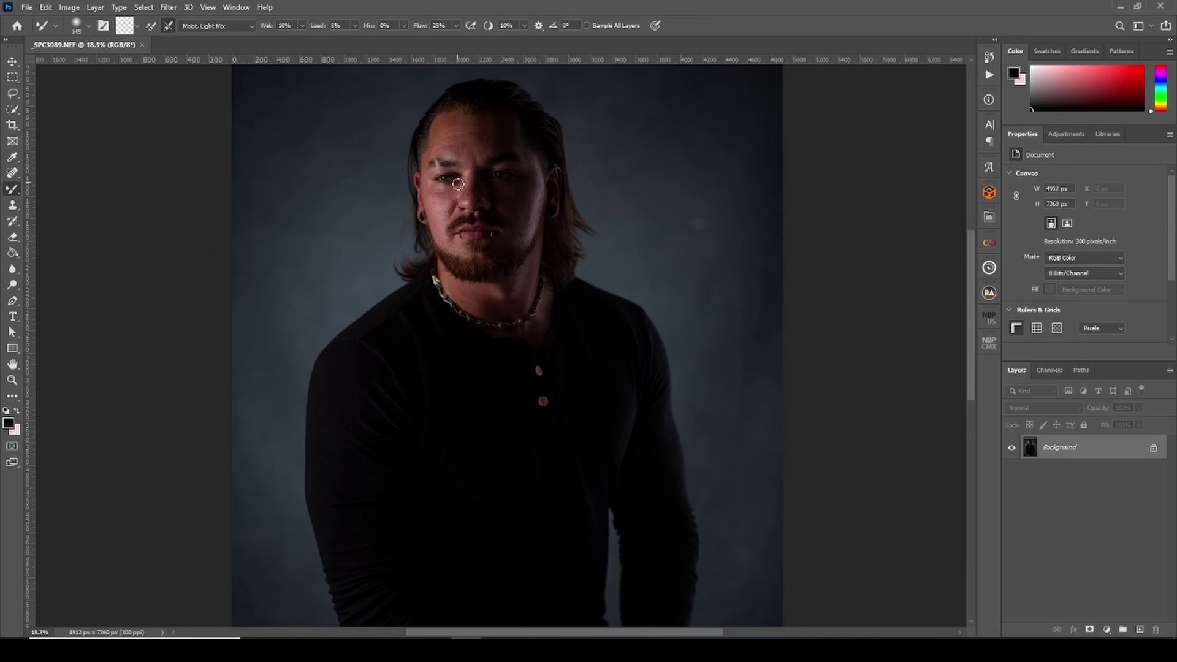
{"action": "scroll", "coordinate": [459, 181], "scroll_direction": "down", "scroll_amount": 2}
{"action": "scroll", "coordinate": [461, 186], "scroll_direction": "up", "scroll_amount": 1}
{"action": "key", "text": "ctrl+j"}
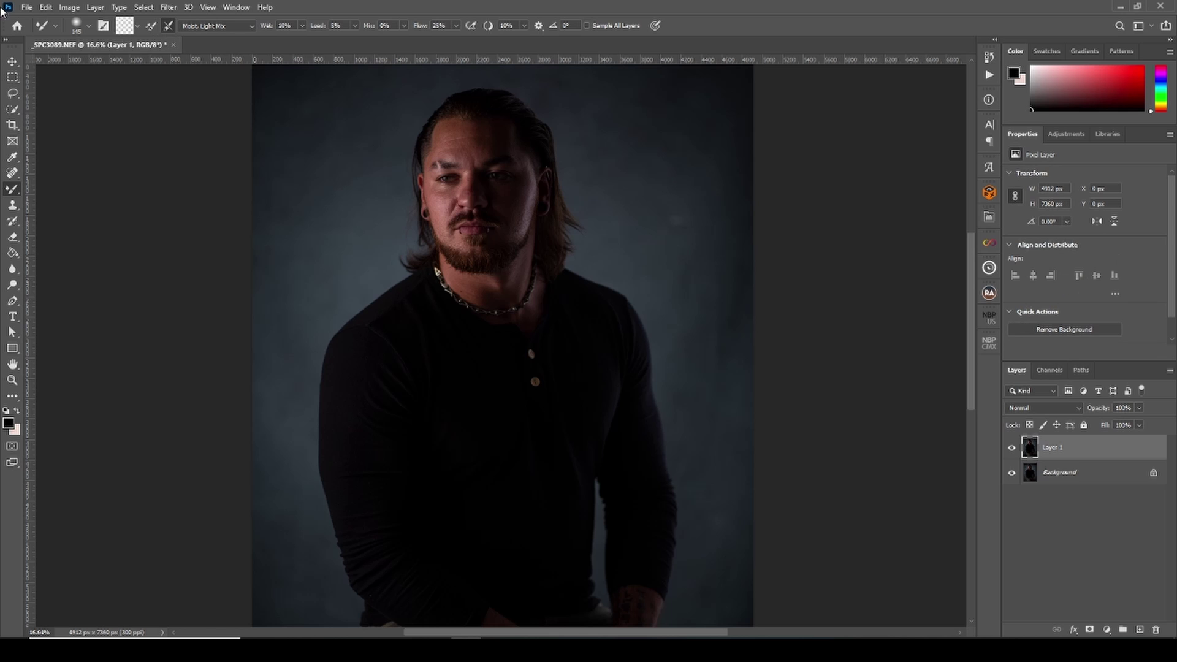
- Zoom in closely on the man's face with scrubby zoom
{"action": "left_click", "coordinate": [21, 381]}
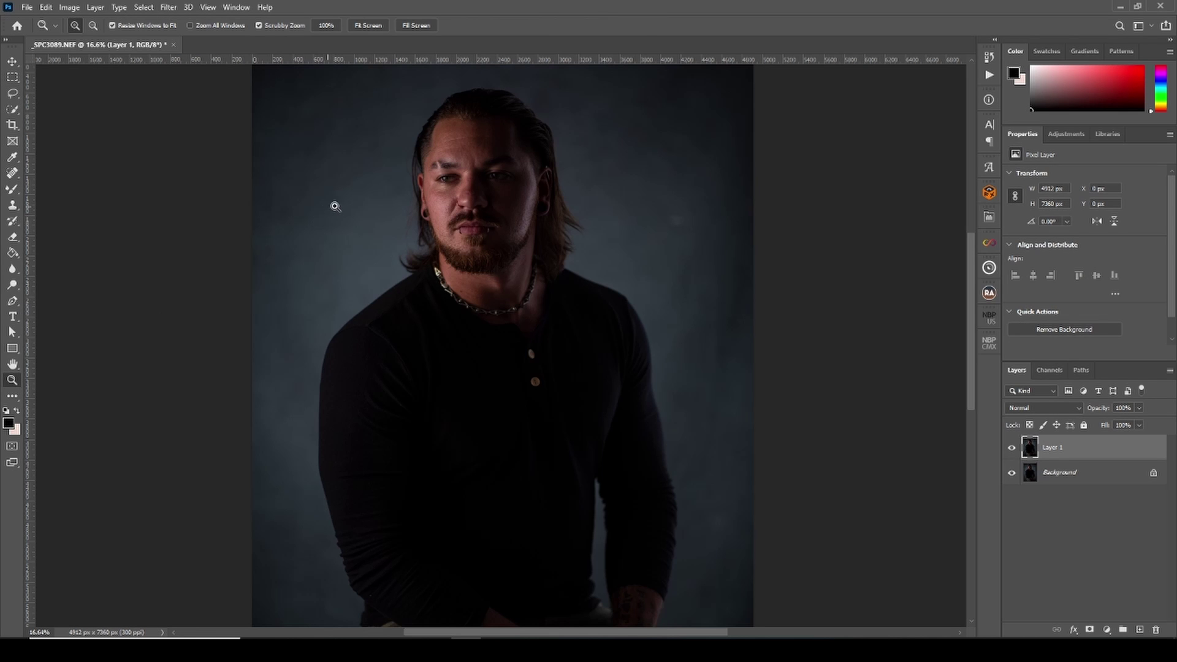
{"action": "left_click_drag", "start_coordinate": [481, 142], "coordinate": [527, 132]}
{"action": "mouse_move", "coordinate": [566, 299]}
{"action": "left_mouse_down"}
{"action": "mouse_move", "coordinate": [576, 292]}
{"action": "mouse_move", "coordinate": [518, 376]}
{"action": "mouse_move", "coordinate": [539, 361]}
{"action": "mouse_move", "coordinate": [368, 179]}
{"action": "mouse_move", "coordinate": [374, 131]}
{"action": "mouse_move", "coordinate": [456, 79]}
{"action": "mouse_move", "coordinate": [415, 494]}
{"action": "mouse_move", "coordinate": [499, 491]}
{"action": "mouse_move", "coordinate": [511, 246]}
{"action": "mouse_move", "coordinate": [549, 189]}
{"action": "mouse_move", "coordinate": [554, 119]}
{"action": "mouse_move", "coordinate": [578, 100]}
{"action": "mouse_move", "coordinate": [565, 367]}
{"action": "mouse_move", "coordinate": [583, 359]}
{"action": "mouse_move", "coordinate": [563, 383]}
{"action": "left_mouse_up"}
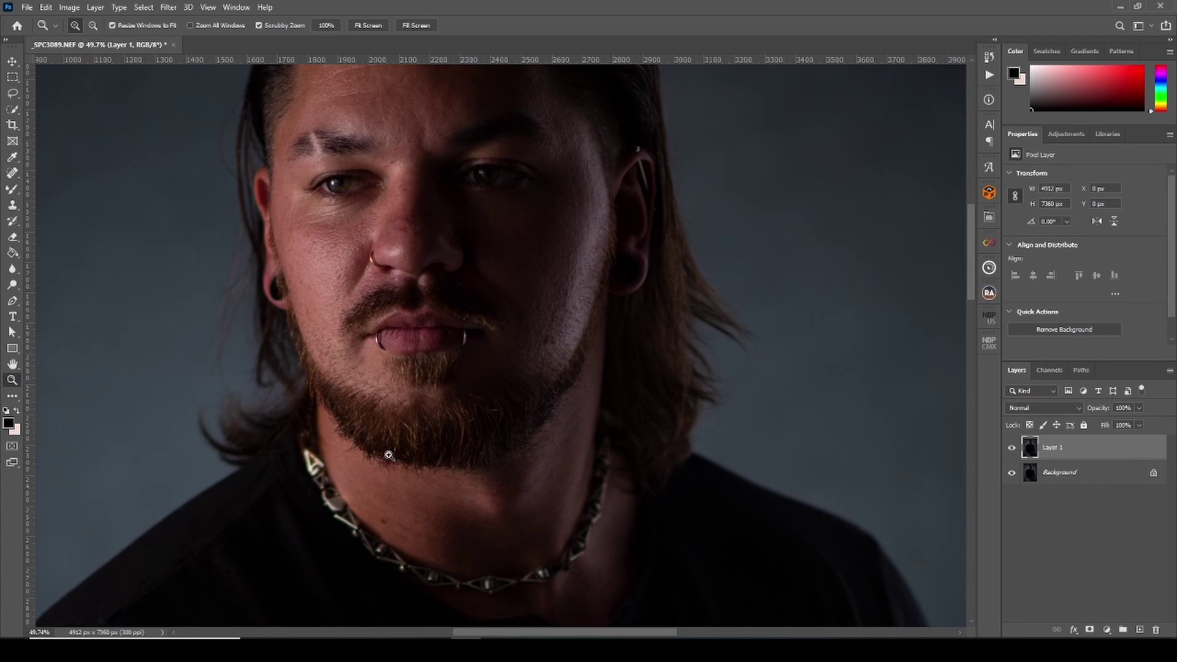
- Lasso a spot on the neck chain and a cheek blemish and remove them with Content-Aware Fill
{"action": "left_click", "coordinate": [12, 95]}
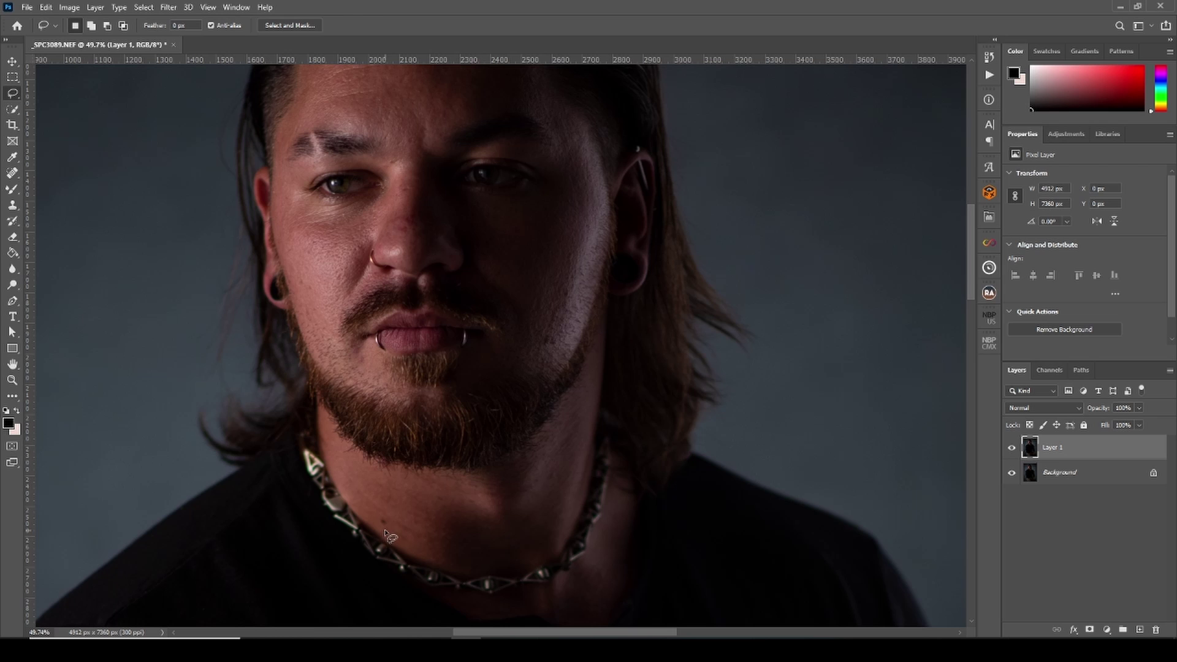
{"action": "left_click_drag", "start_coordinate": [386, 531], "coordinate": [388, 536]}
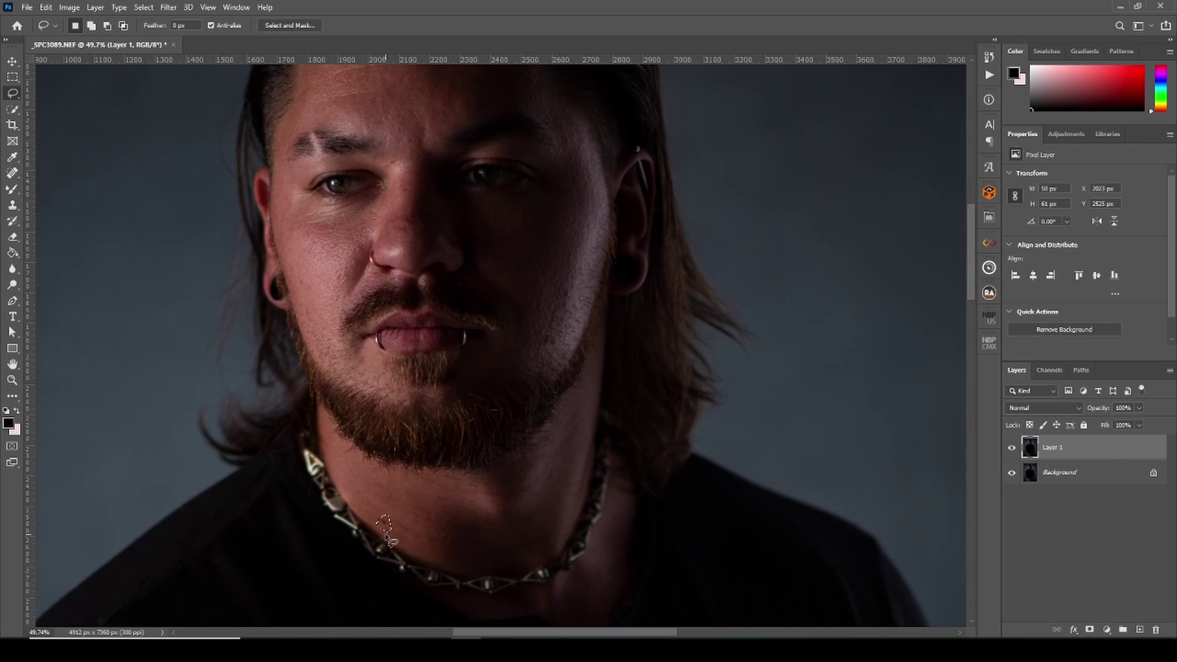
{"action": "key", "text": "shift+BackSpace"}
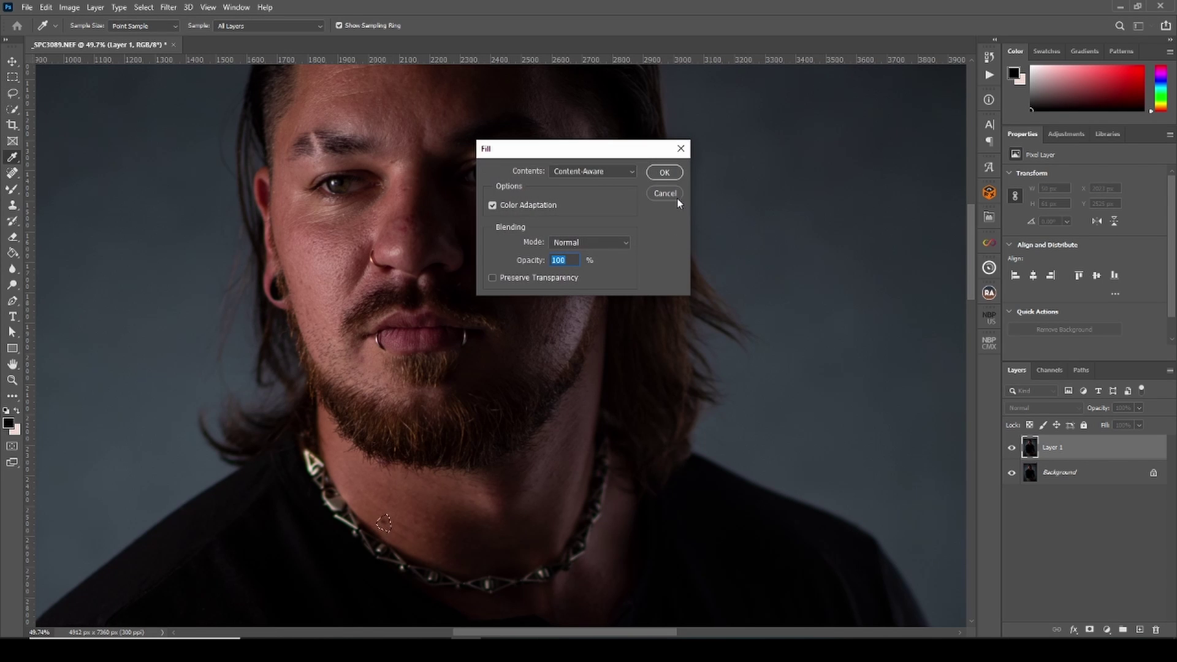
{"action": "left_click", "coordinate": [668, 175]}
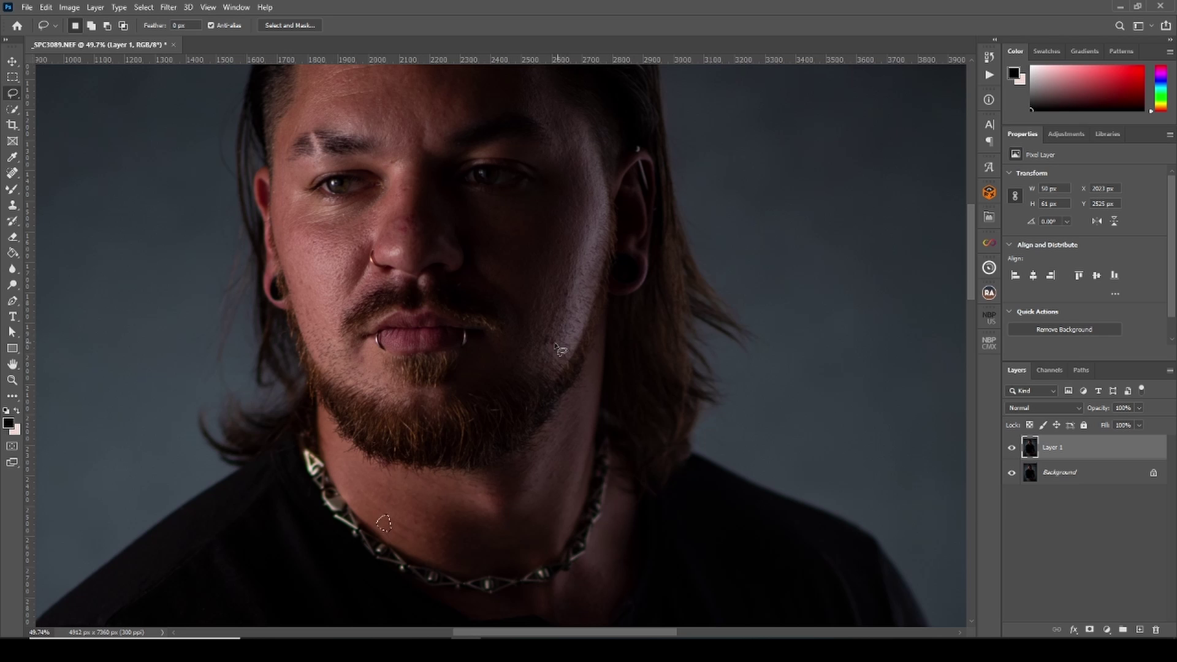
{"action": "left_click_drag", "start_coordinate": [565, 348], "coordinate": [563, 340]}
{"action": "key", "text": "shift+BackSpace"}
{"action": "left_click", "coordinate": [667, 176]}
- Content-Aware Fill a higher cheek blemish and a jaw spot, then deselect
{"action": "left_click_drag", "start_coordinate": [569, 288], "coordinate": [567, 289]}
{"action": "key", "text": "shift+BackSpace"}
{"action": "left_click", "coordinate": [667, 176]}
{"action": "left_click_drag", "start_coordinate": [561, 339], "coordinate": [560, 352]}
{"action": "key", "text": "shift+BackSpace"}
{"action": "left_click", "coordinate": [669, 178]}
{"action": "key", "text": "ctrl+d"}
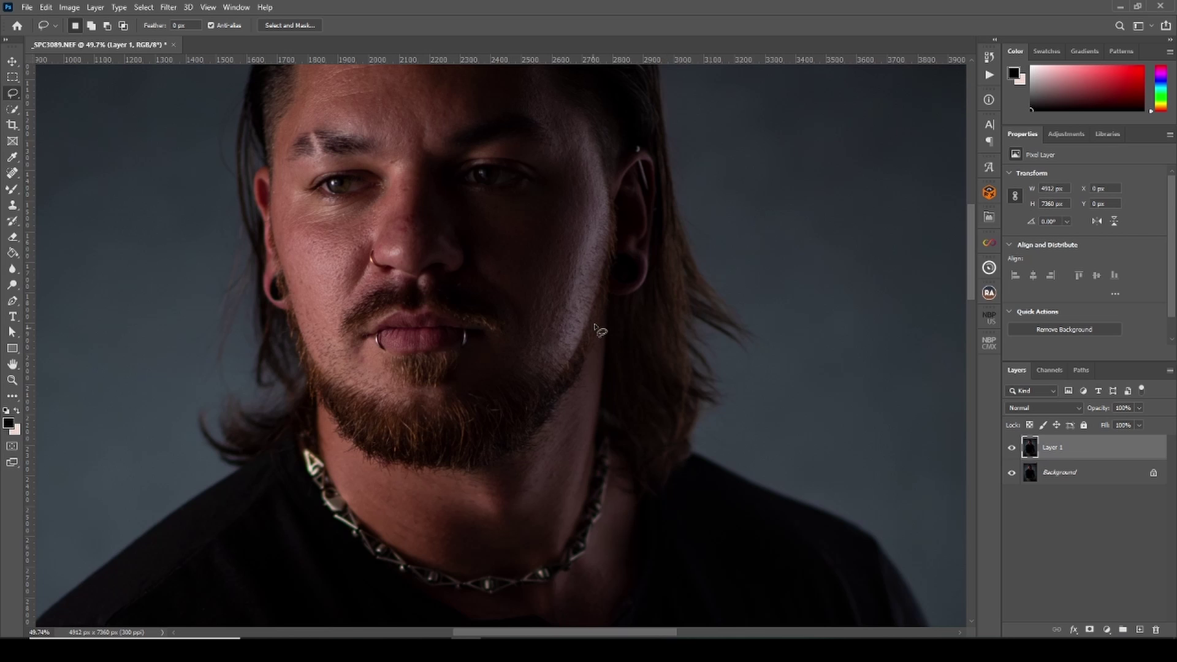
- Remove two small spots on the nose with Content-Aware Fill
{"action": "scroll", "coordinate": [582, 523], "scroll_direction": "down", "scroll_amount": 3}
{"action": "scroll", "coordinate": [450, 149], "scroll_direction": "up", "scroll_amount": 2}
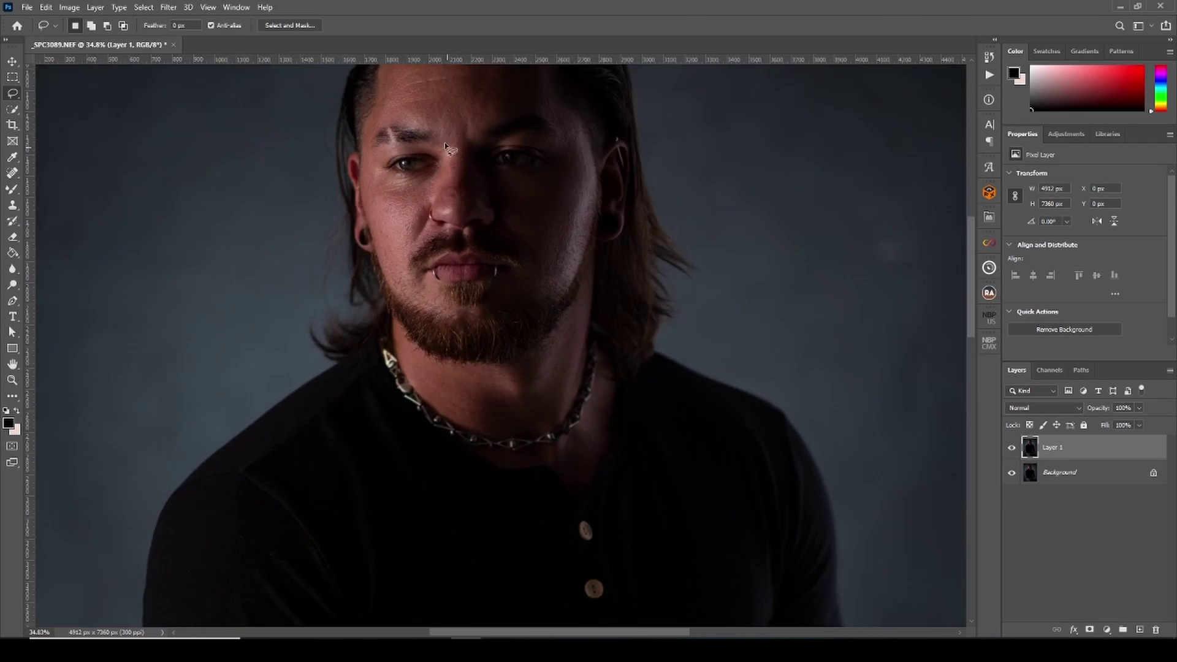
{"action": "scroll", "coordinate": [449, 149], "scroll_direction": "up", "scroll_amount": 2}
{"action": "scroll", "coordinate": [445, 94], "scroll_direction": "up", "scroll_amount": 1}
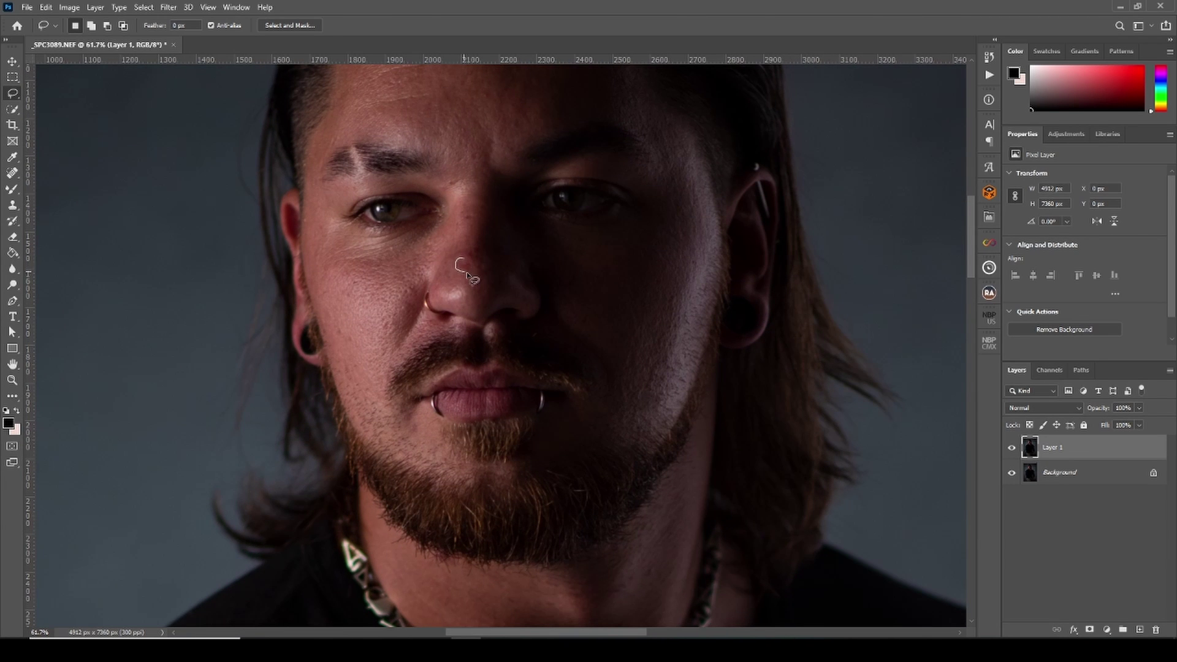
{"action": "left_click_drag", "start_coordinate": [458, 262], "coordinate": [461, 265]}
{"action": "key", "text": "shift+BackSpace"}
{"action": "left_click", "coordinate": [665, 175]}
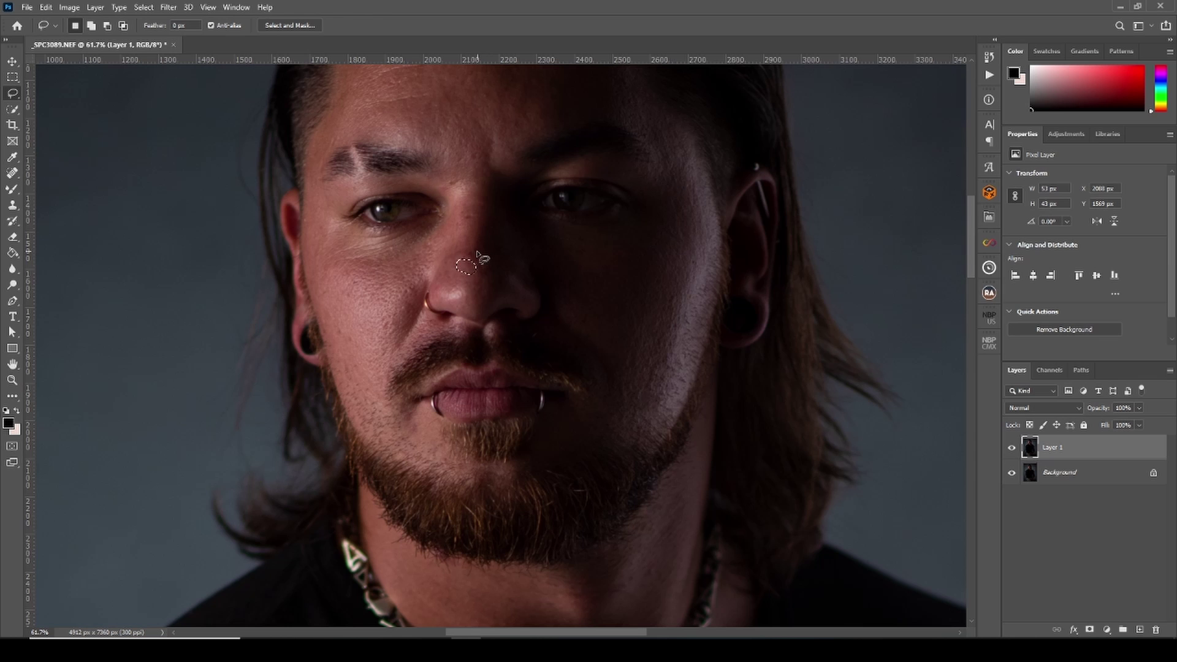
{"action": "left_click_drag", "start_coordinate": [478, 251], "coordinate": [467, 218]}
{"action": "key", "text": "shift+BackSpace"}
{"action": "left_click", "coordinate": [665, 172]}
{"action": "key", "text": "shift+BackSpace"}
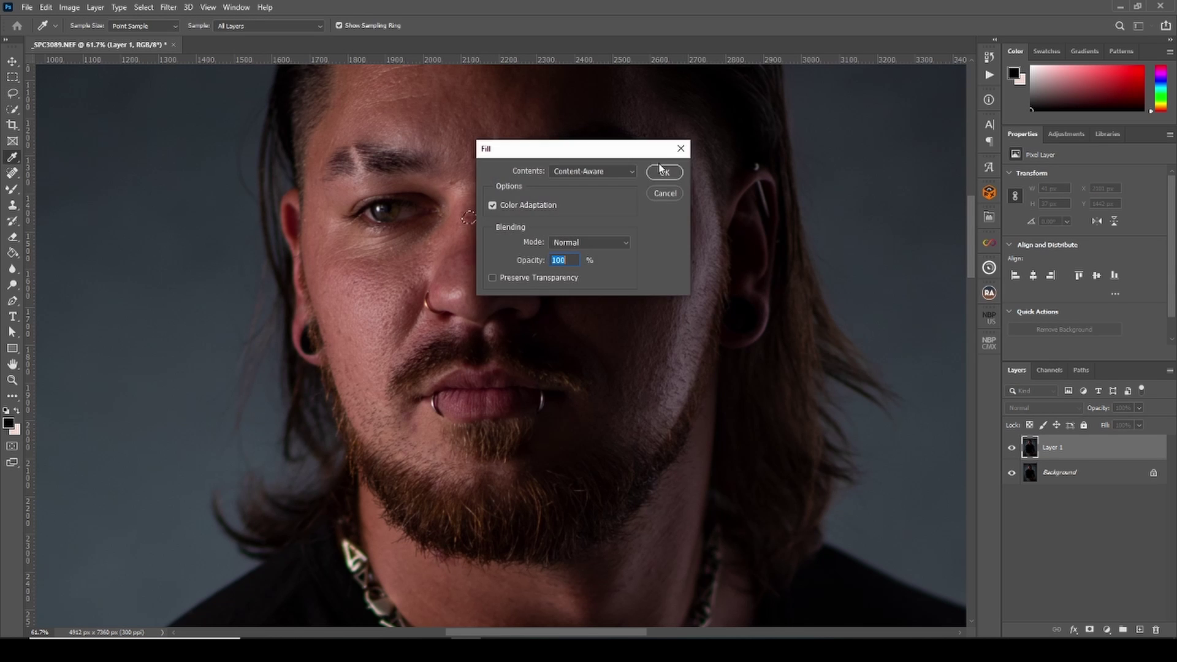
{"action": "left_click", "coordinate": [662, 172]}
- Fill one more small nose spot with Content-Aware Fill and clear the selection
{"action": "scroll", "coordinate": [538, 237], "scroll_direction": "down", "scroll_amount": 5}
{"action": "scroll", "coordinate": [457, 199], "scroll_direction": "up", "scroll_amount": 8}
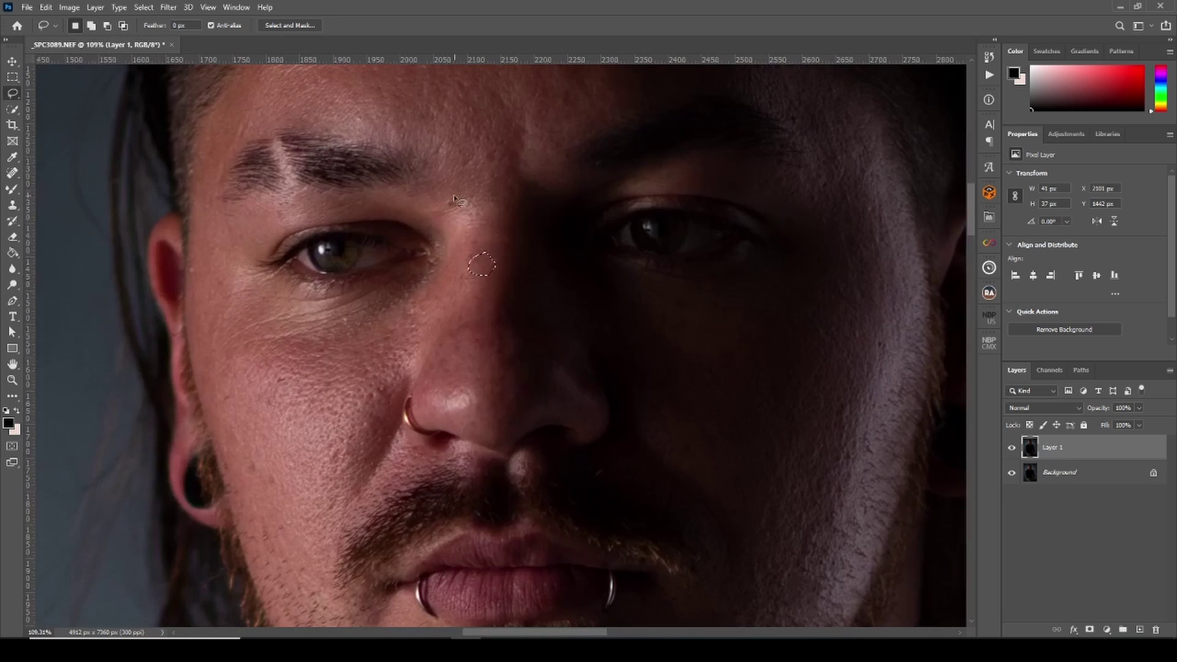
{"action": "left_click_drag", "start_coordinate": [454, 198], "coordinate": [456, 203]}
{"action": "key", "text": "shift+BackSpace"}
{"action": "left_click", "coordinate": [664, 171]}
{"action": "scroll", "coordinate": [582, 466], "scroll_direction": "down", "scroll_amount": 5}
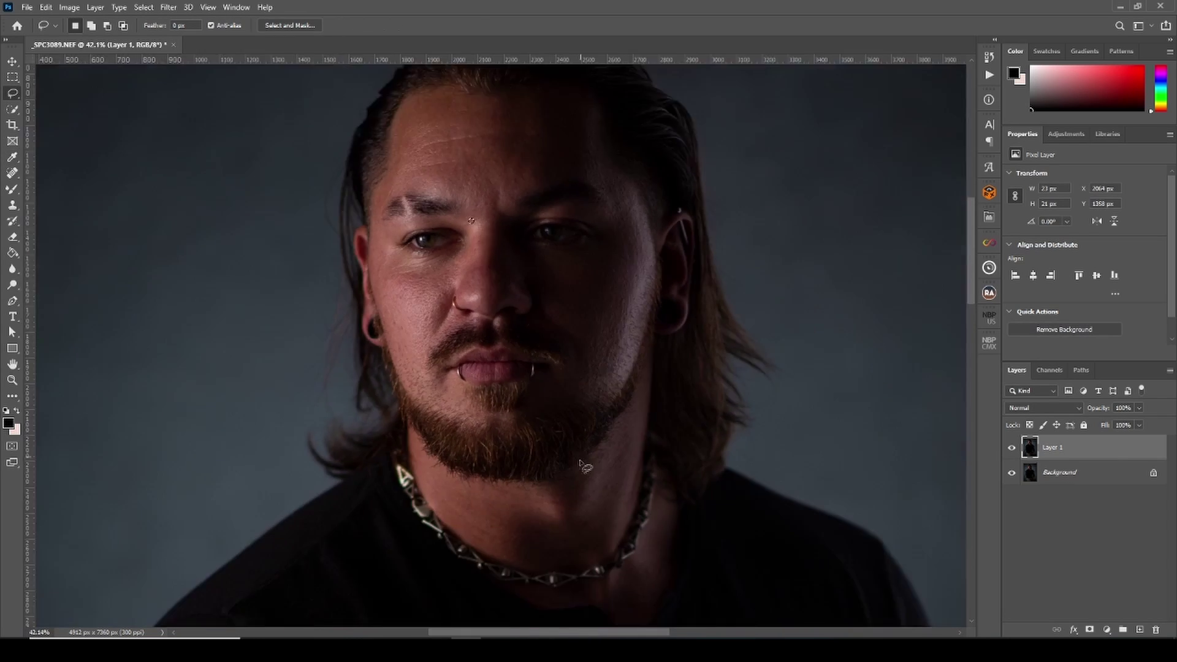
{"action": "scroll", "coordinate": [582, 466], "scroll_direction": "up", "scroll_amount": 2}
{"action": "scroll", "coordinate": [557, 433], "scroll_direction": "up", "scroll_amount": 1}
{"action": "scroll", "coordinate": [521, 367], "scroll_direction": "down", "scroll_amount": 6}
{"action": "scroll", "coordinate": [453, 236], "scroll_direction": "up", "scroll_amount": 5}
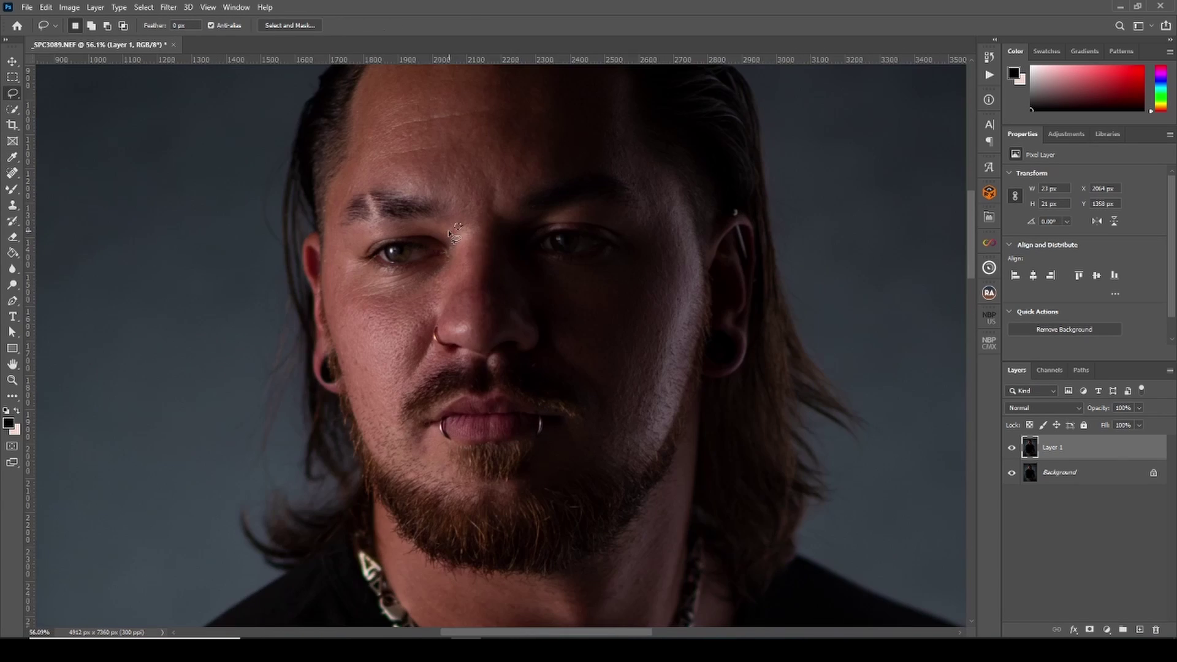
{"action": "key", "text": "ctrl+d"}
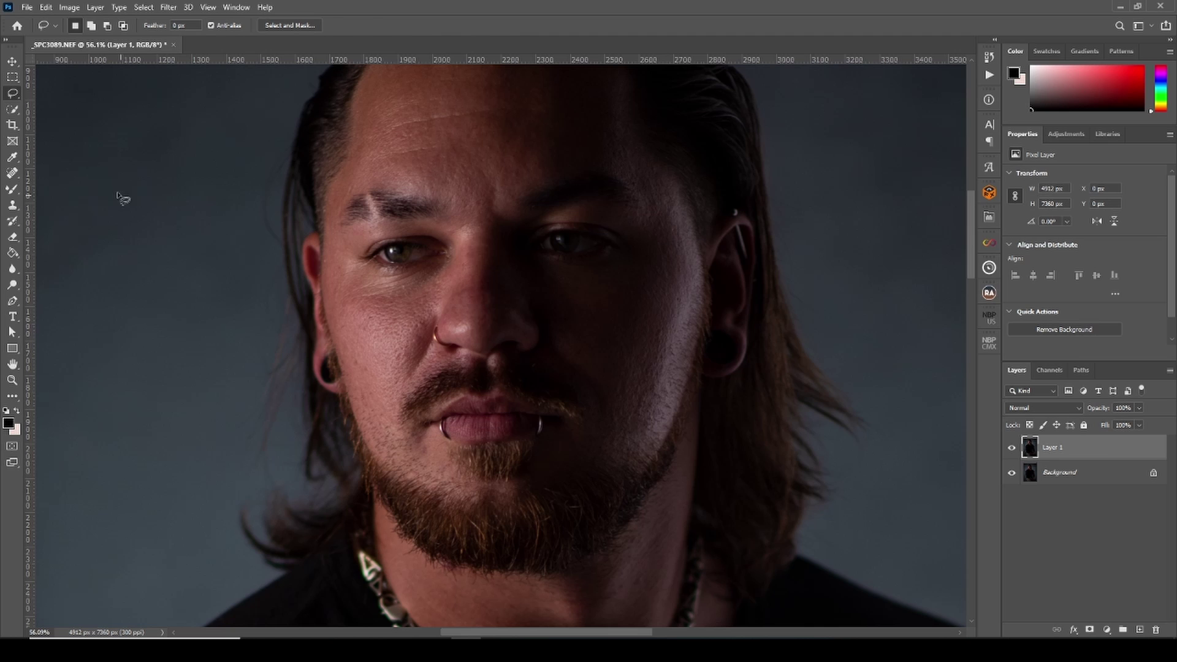
- Set up a soft 50 px Healing Brush sampled from clean cheek skin
{"action": "left_click", "coordinate": [12, 172]}
{"action": "left_click", "coordinate": [61, 184]}
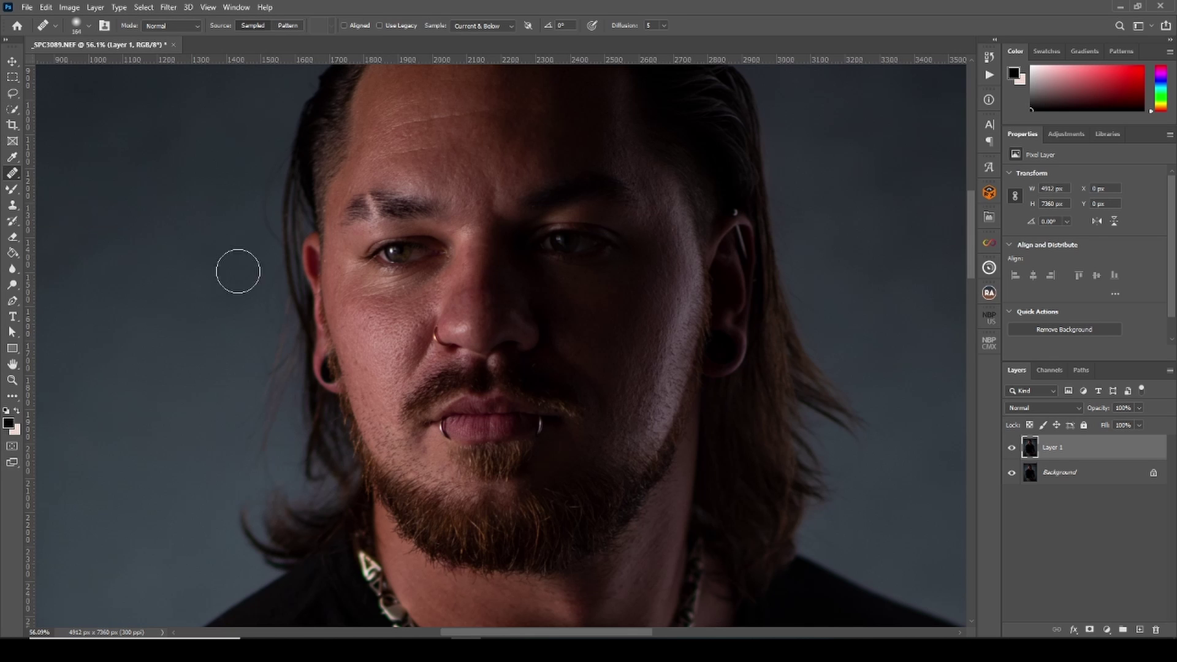
{"action": "right_click", "coordinate": [385, 364], "text": "alt"}
{"action": "key", "text": "alt"}
{"action": "key", "text": "alt"}
{"action": "left_click", "coordinate": [373, 371], "text": "alt"}
- Enlarge the healing brush, then open Layer 1 in the Camera Raw filter
{"action": "scroll", "coordinate": [550, 415], "scroll_direction": "up", "scroll_amount": 3}
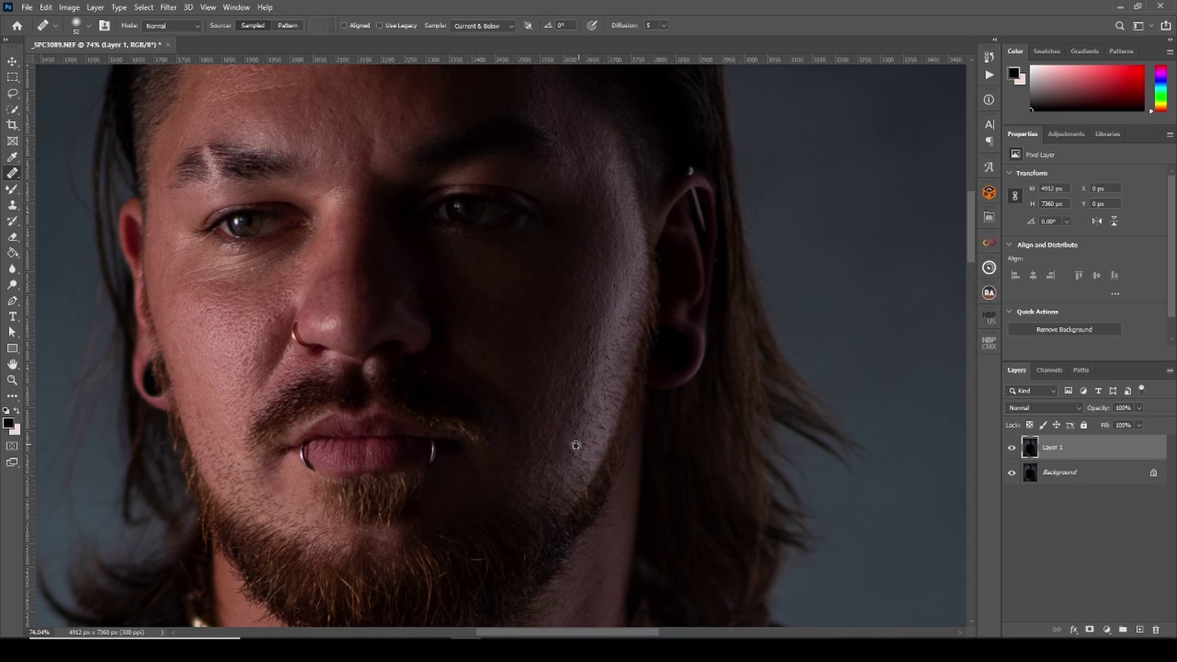
{"action": "scroll", "coordinate": [539, 434], "scroll_direction": "up", "scroll_amount": 2}
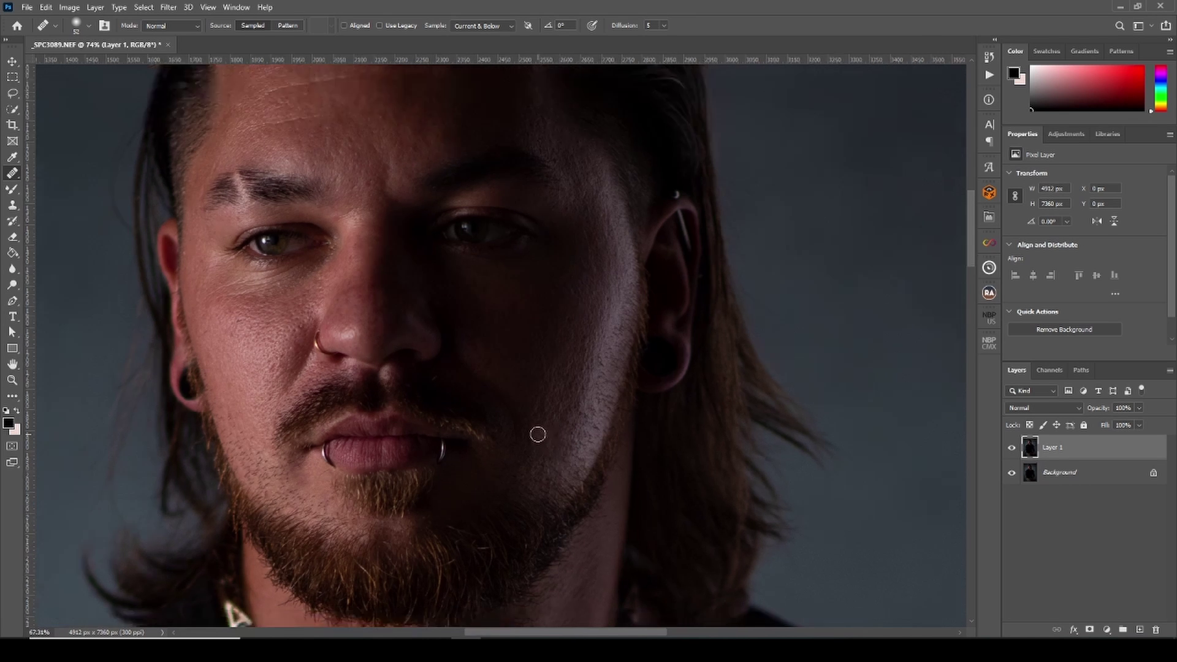
{"action": "scroll", "coordinate": [500, 405], "scroll_direction": "down", "scroll_amount": 2}
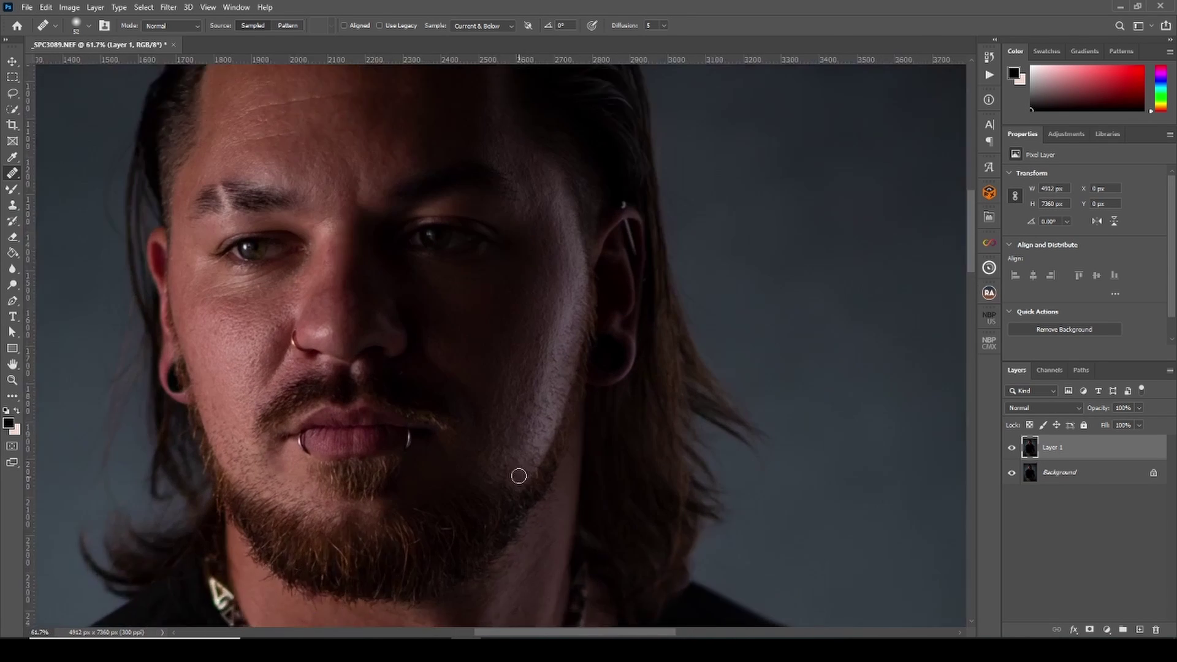
{"action": "scroll", "coordinate": [521, 453], "scroll_direction": "up", "scroll_amount": 2}
{"action": "left_click", "coordinate": [532, 422], "text": "alt"}
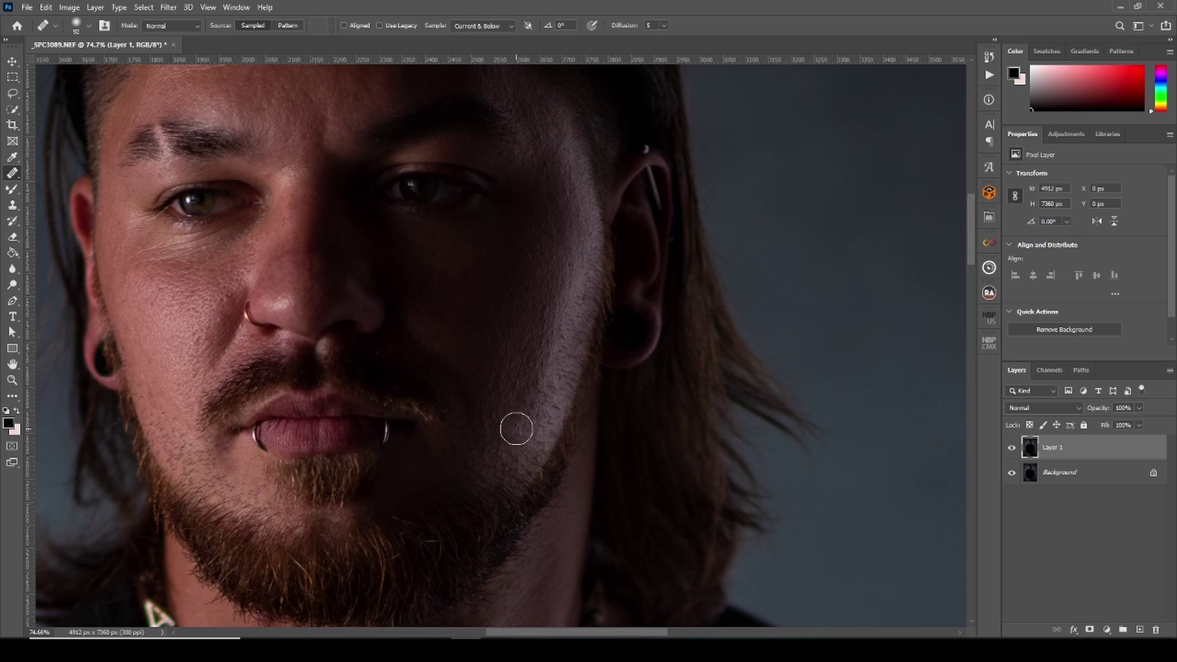
{"action": "scroll", "coordinate": [518, 457], "scroll_direction": "down", "scroll_amount": 3}
{"action": "scroll", "coordinate": [539, 429], "scroll_direction": "up", "scroll_amount": 5}
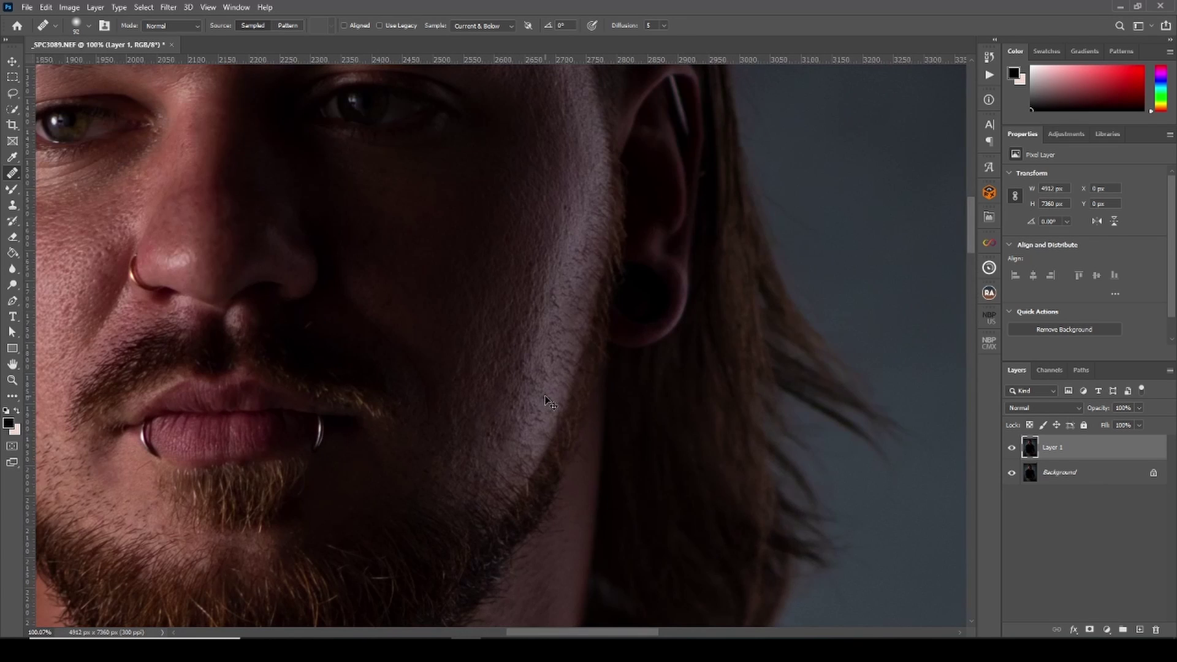
{"action": "scroll", "coordinate": [535, 407], "scroll_direction": "down", "scroll_amount": 5}
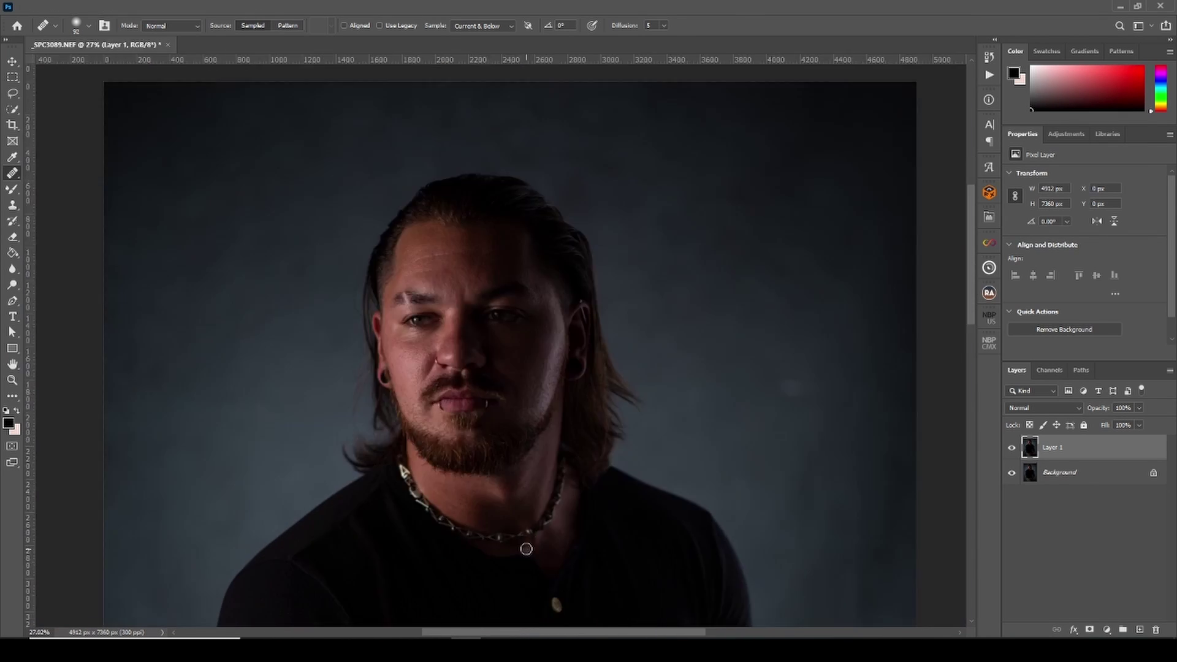
{"action": "key", "text": "shift+ctrl+a"}
- Apply the Beauty Retouch Preset #22 look and raise Exposure to +0.55
{"action": "left_click", "coordinate": [1053, 354]}
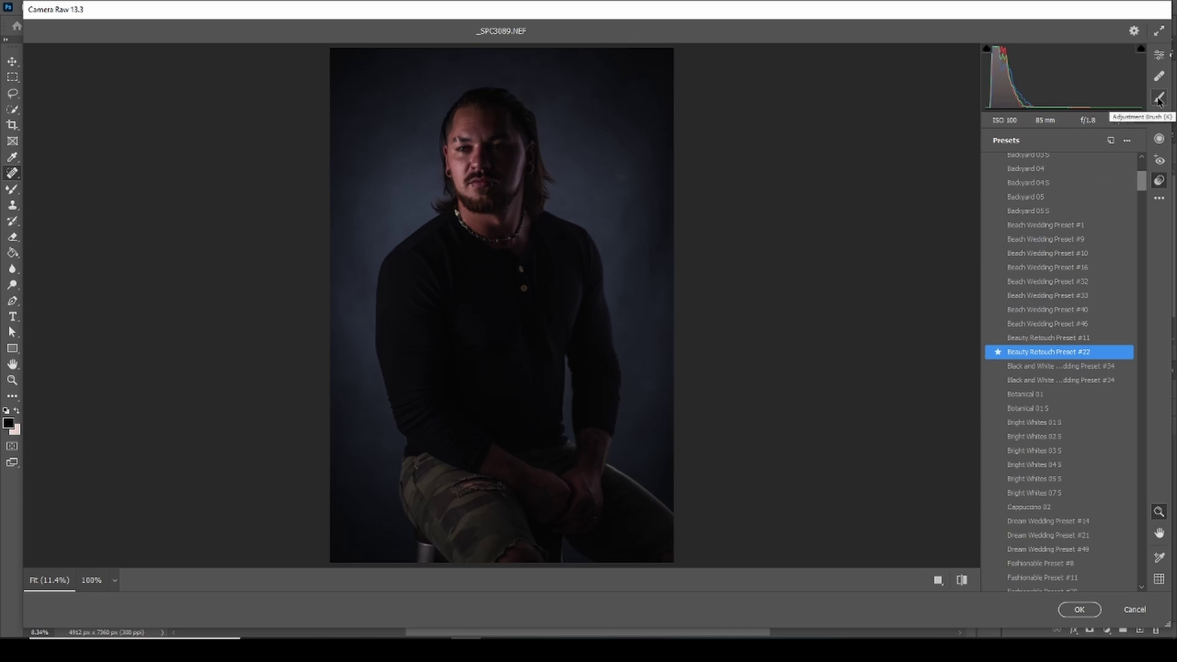
{"action": "left_click", "coordinate": [1159, 55]}
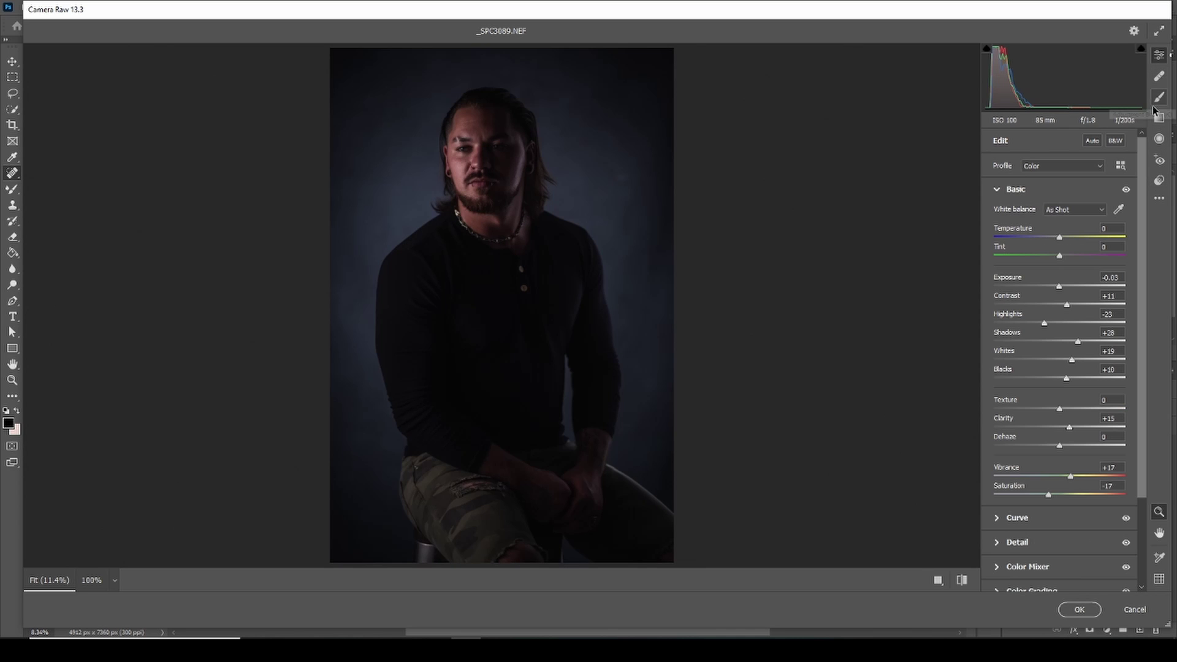
{"action": "left_click_drag", "start_coordinate": [1059, 285], "coordinate": [1068, 286]}
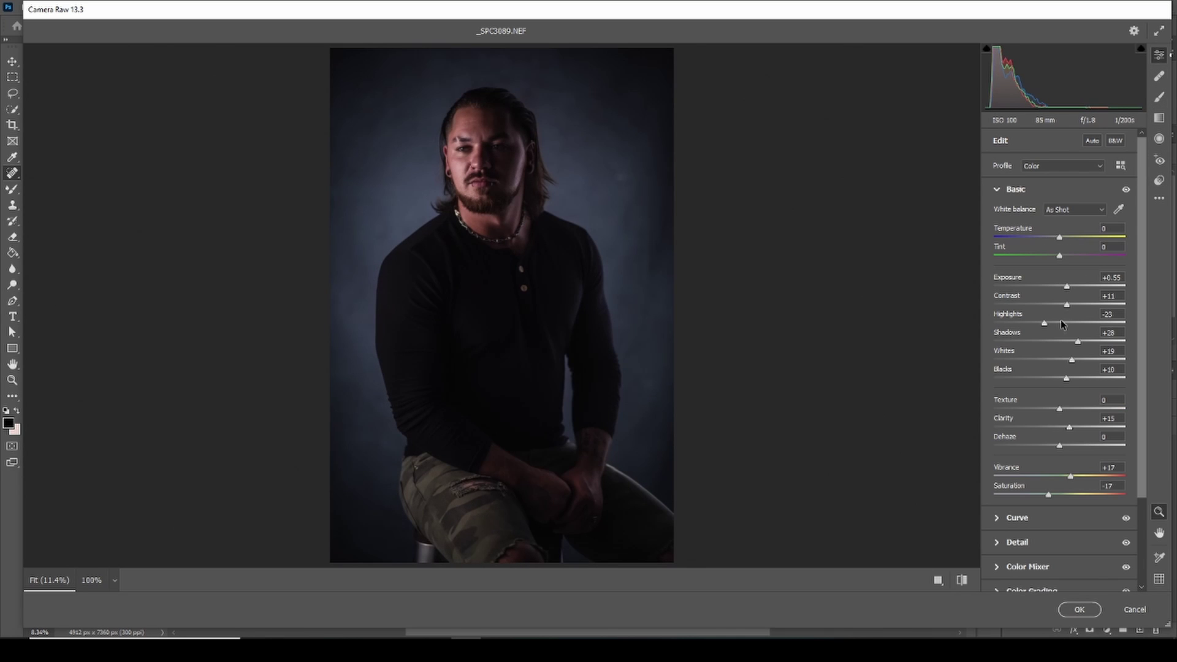
- Set Highlights -47, Blacks +5, Texture +8 and lift Shadows to +54
{"action": "left_click_drag", "start_coordinate": [1044, 323], "coordinate": [1027, 323]}
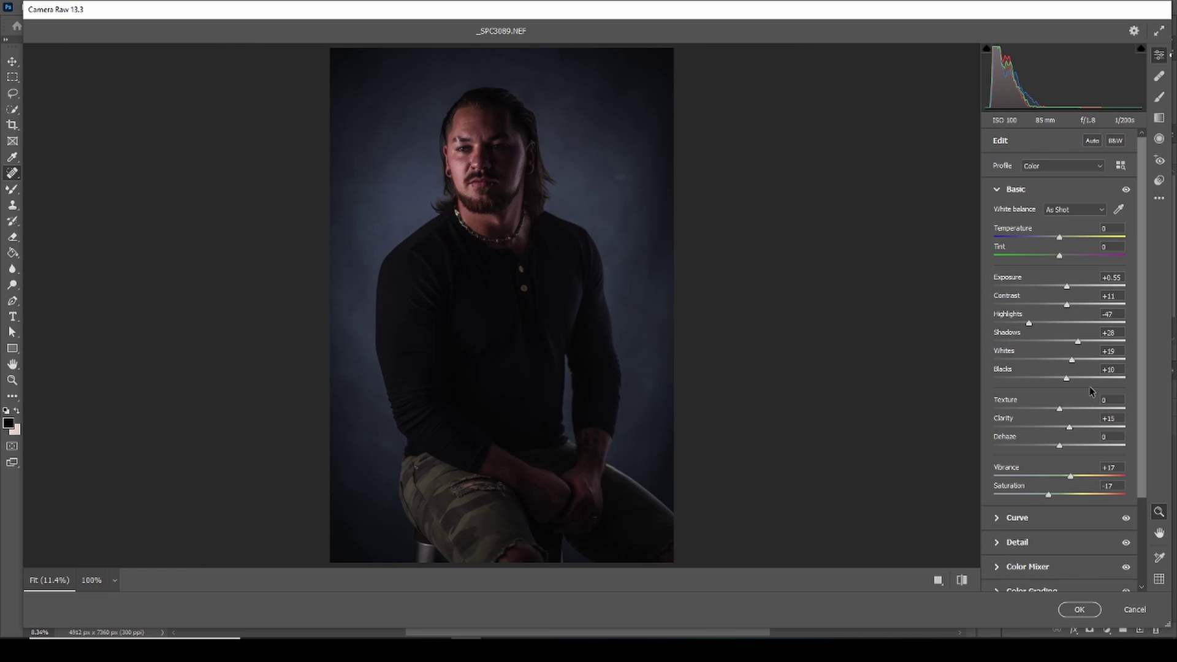
{"action": "left_click_drag", "start_coordinate": [1071, 380], "coordinate": [1068, 381]}
{"action": "left_click_drag", "start_coordinate": [1059, 408], "coordinate": [1064, 408]}
{"action": "left_click_drag", "start_coordinate": [1078, 341], "coordinate": [1082, 341]}
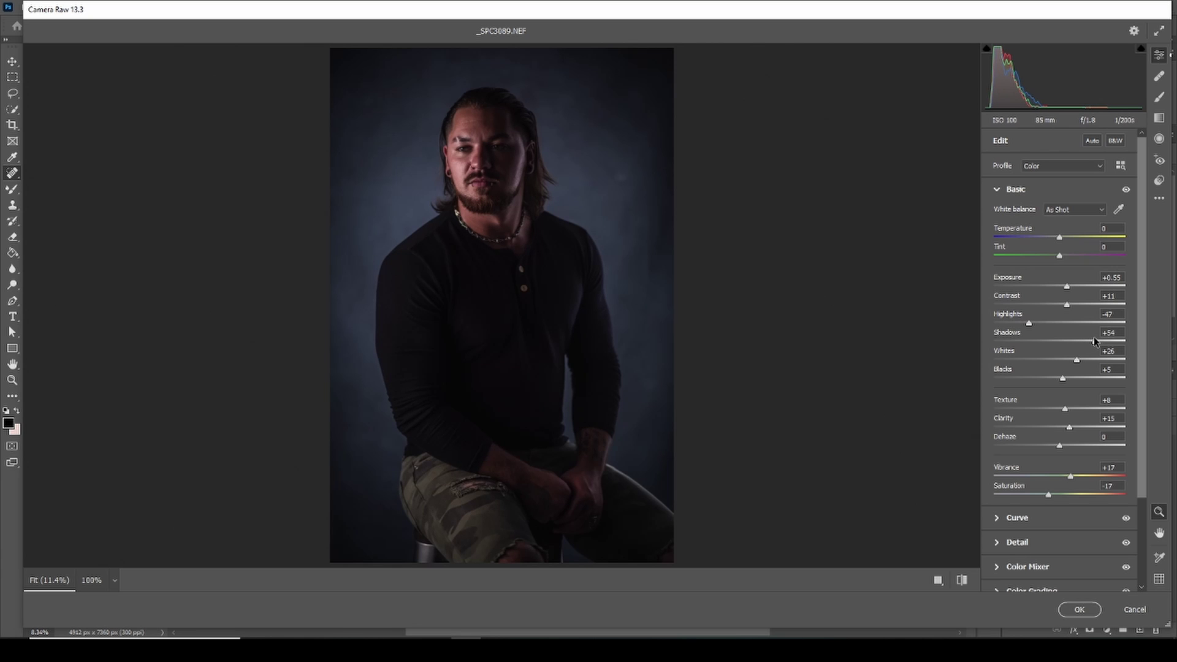
{"action": "scroll", "coordinate": [464, 148], "scroll_direction": "up", "scroll_amount": 4}
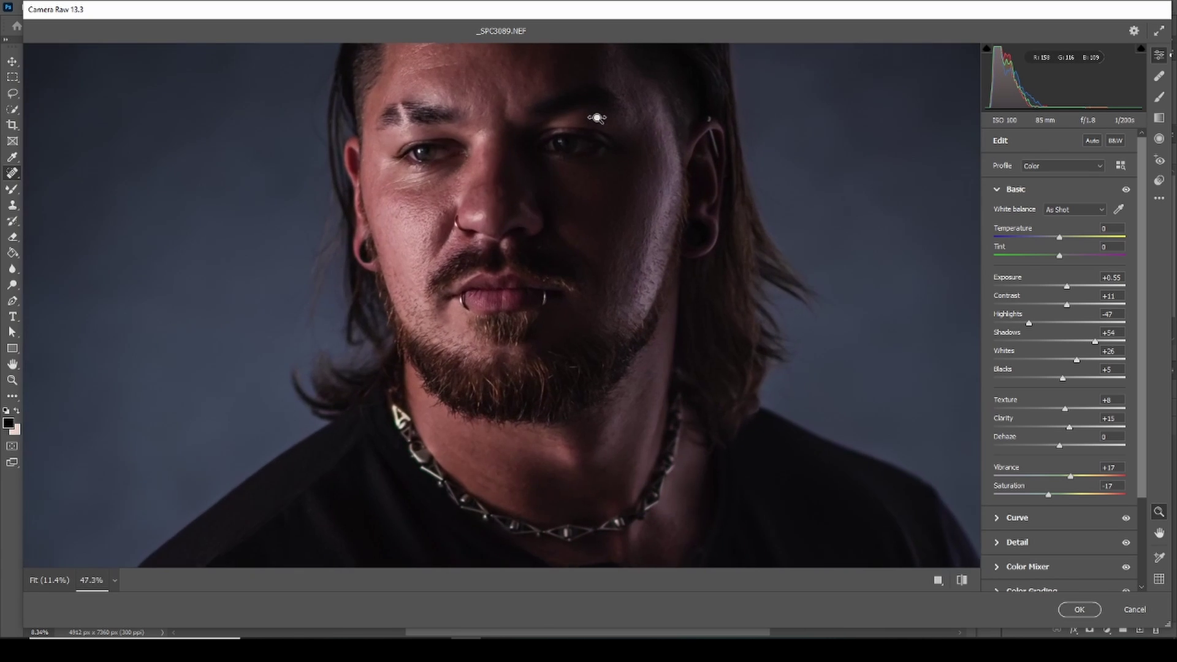
{"action": "scroll", "coordinate": [464, 149], "scroll_direction": "down", "scroll_amount": 5}
{"action": "scroll", "coordinate": [464, 148], "scroll_direction": "down", "scroll_amount": 1}
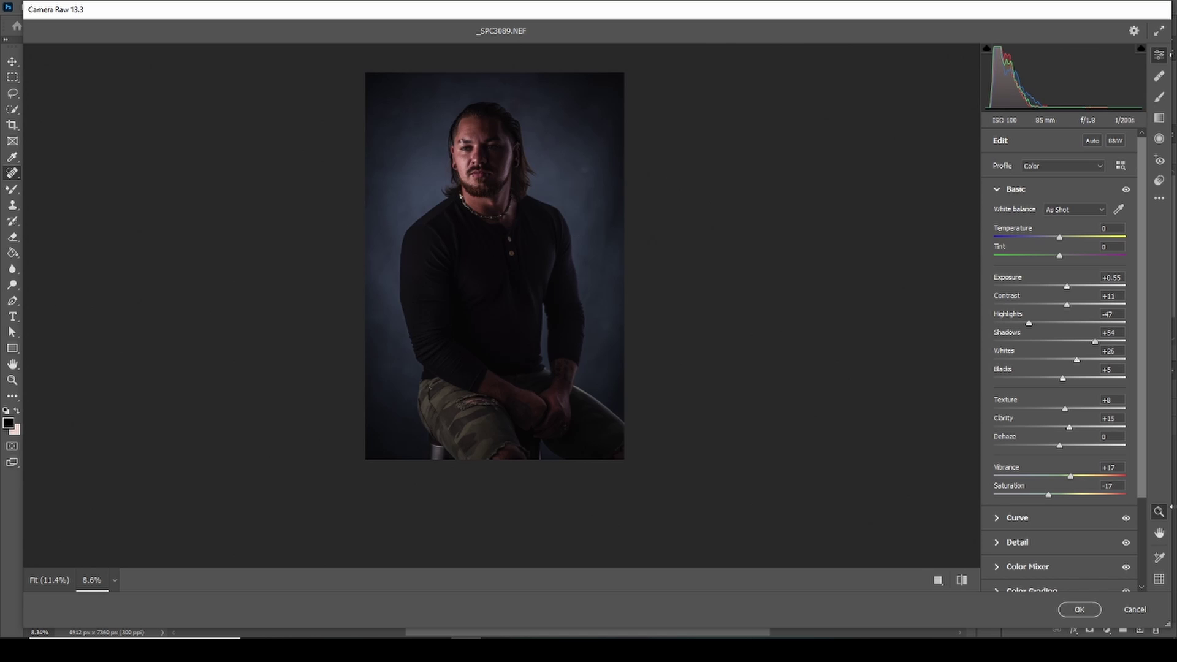
- Set Calibration Blue Primary Hue +9, Saturation +50, Green Primary Hue +2, Saturation +6, and apply
{"action": "scroll", "coordinate": [1065, 580], "scroll_direction": "down", "scroll_amount": 3}
{"action": "left_click", "coordinate": [1067, 579]}
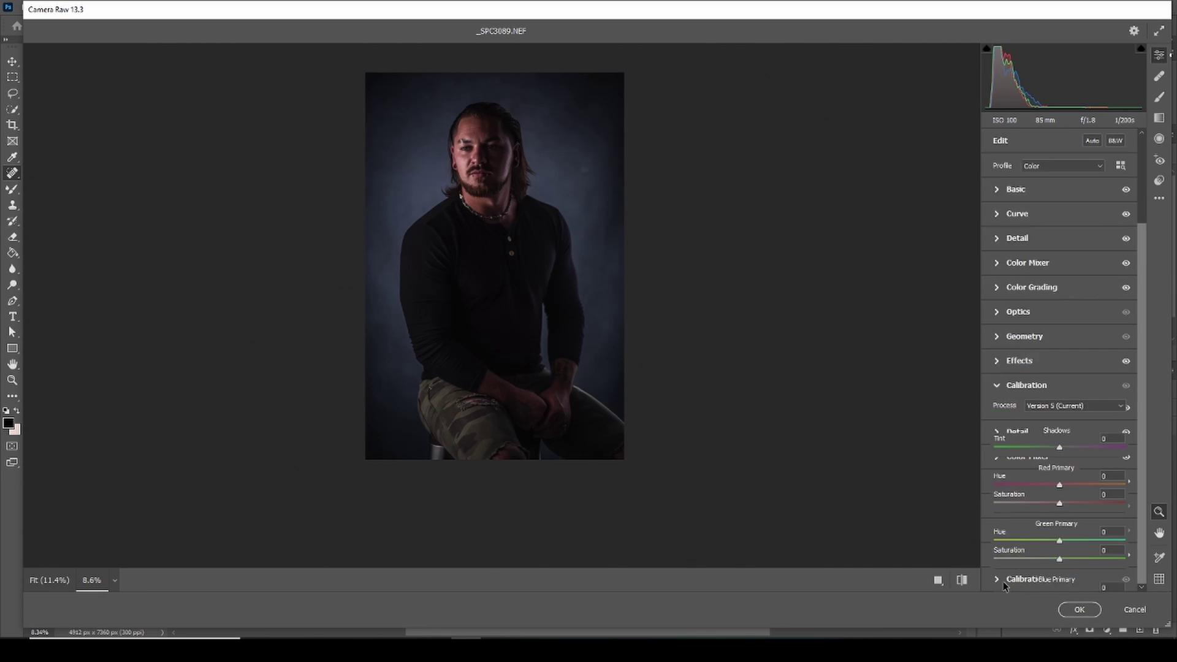
{"action": "scroll", "coordinate": [1070, 580], "scroll_direction": "down", "scroll_amount": 1}
{"action": "left_click_drag", "start_coordinate": [1076, 580], "coordinate": [1102, 578]}
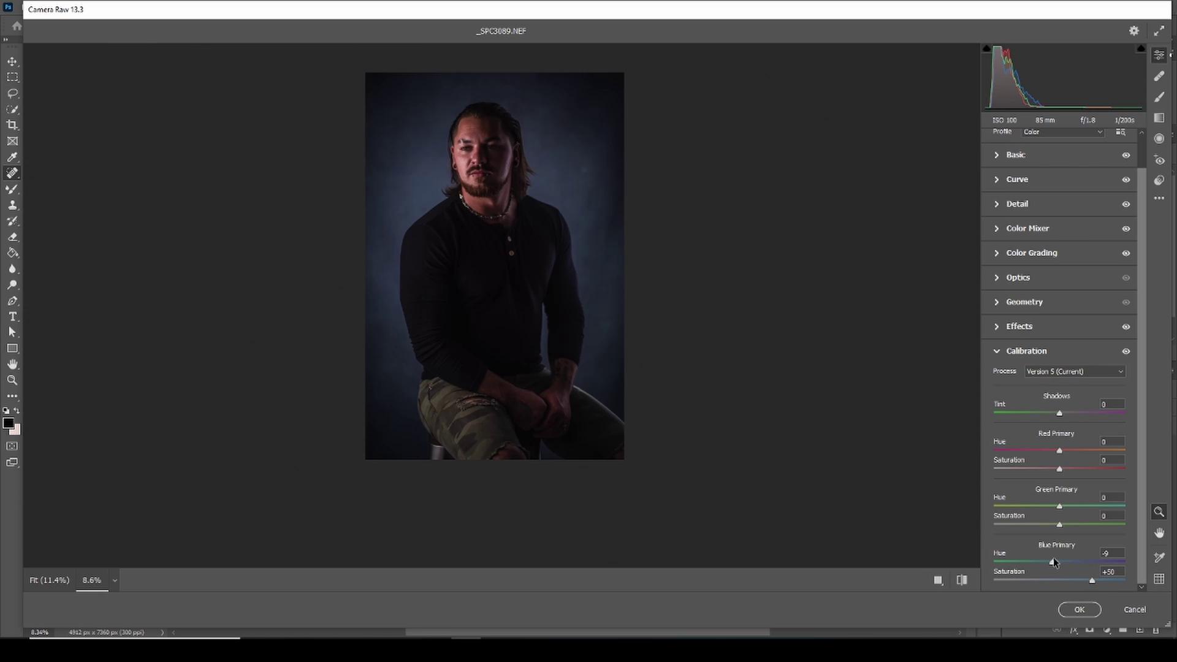
{"action": "left_click_drag", "start_coordinate": [1053, 561], "coordinate": [1078, 562]}
{"action": "mouse_move", "coordinate": [1070, 561]}
{"action": "left_mouse_down"}
{"action": "mouse_move", "coordinate": [1082, 526]}
{"action": "mouse_move", "coordinate": [1065, 534]}
{"action": "left_mouse_up"}
{"action": "left_click", "coordinate": [1079, 609]}
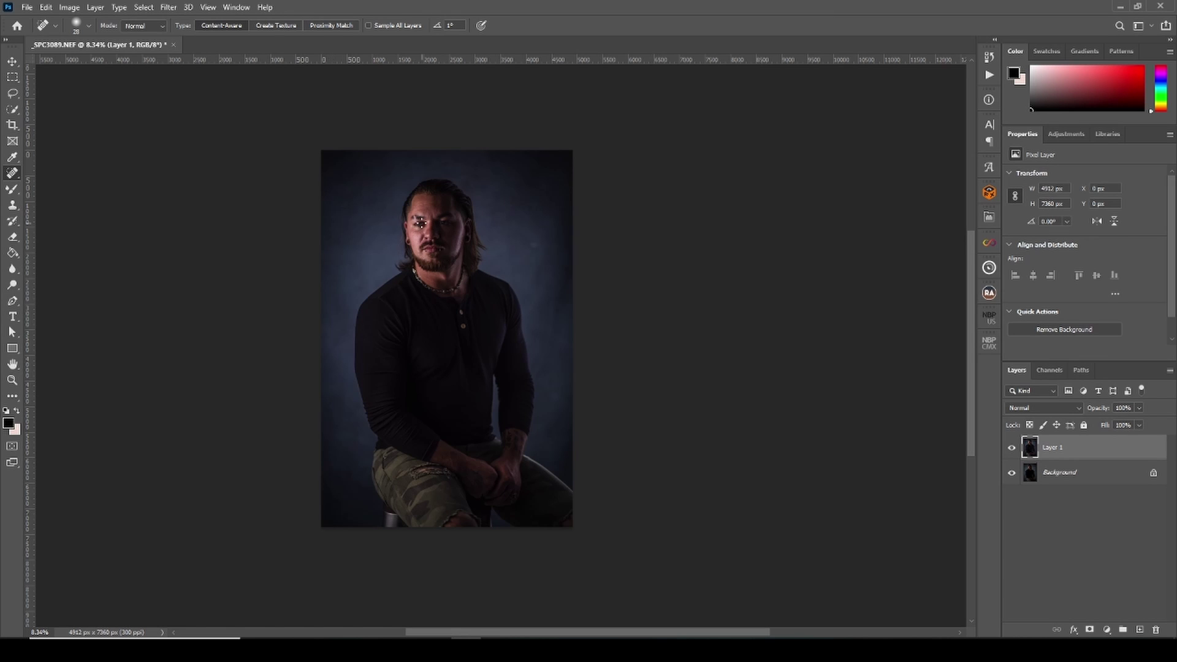
- Apply Neural Filters Skin Smoothing with Smoothness 50 and Blur 42 as a new layer
{"action": "left_click", "coordinate": [169, 7]}
{"action": "left_click", "coordinate": [186, 60]}
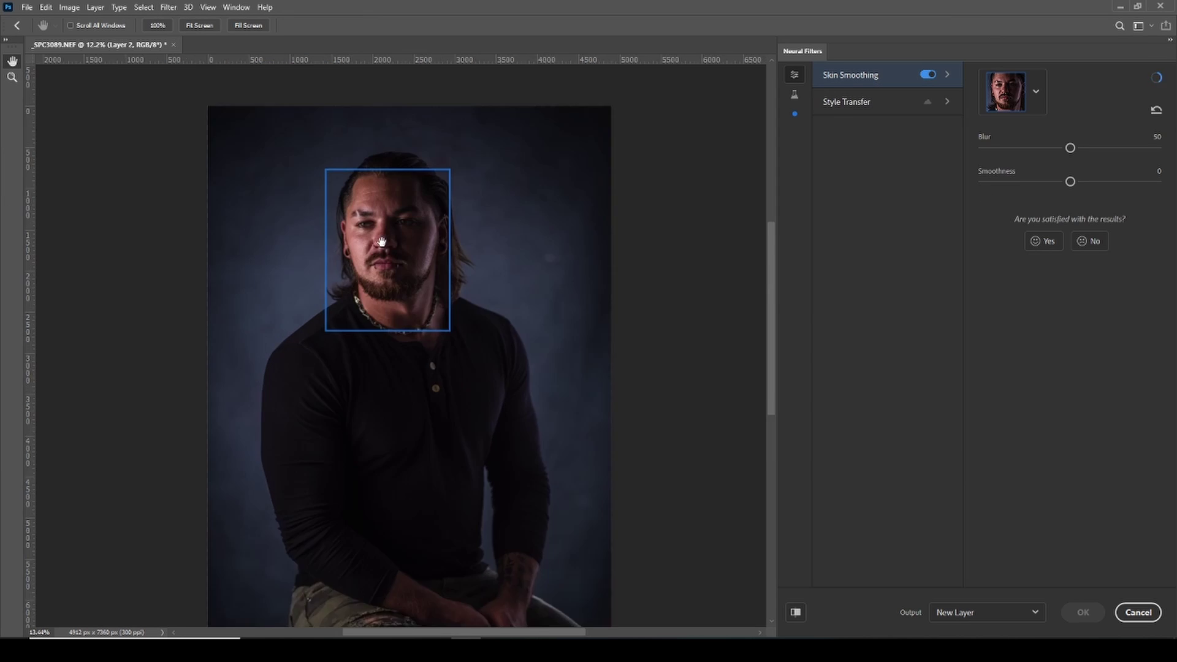
{"action": "scroll", "coordinate": [381, 227], "scroll_direction": "up", "scroll_amount": 5}
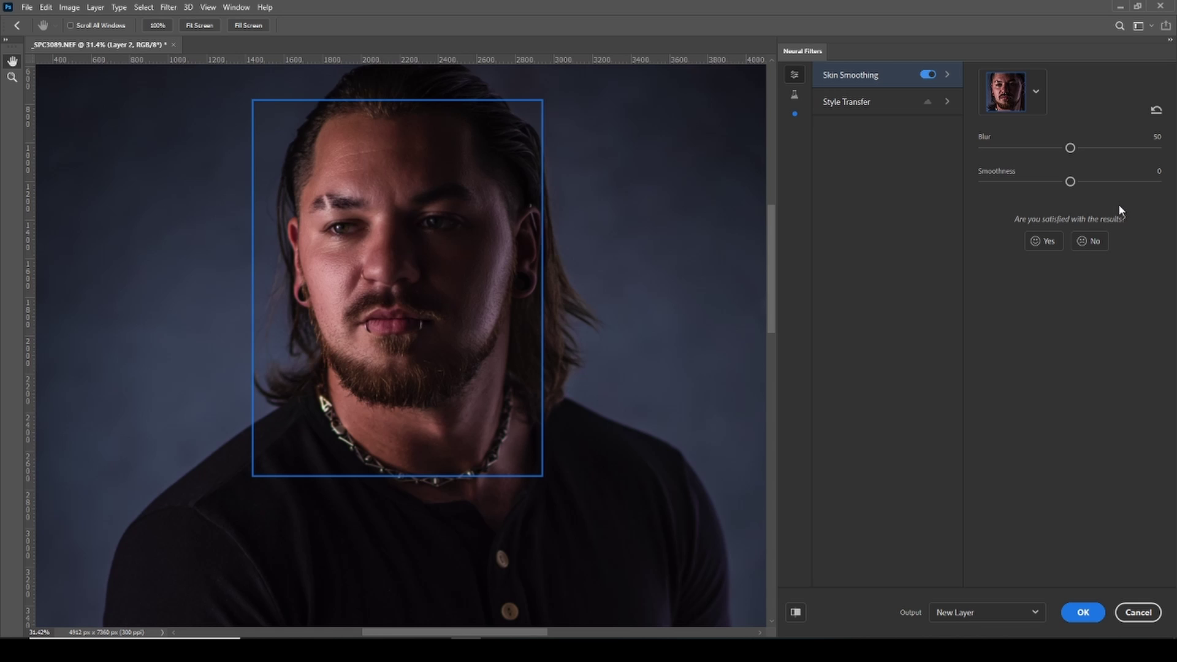
{"action": "left_click_drag", "start_coordinate": [1070, 182], "coordinate": [1113, 181]}
{"action": "left_click_drag", "start_coordinate": [1116, 182], "coordinate": [1139, 182]}
{"action": "left_click_drag", "start_coordinate": [1135, 184], "coordinate": [1157, 182]}
{"action": "left_click_drag", "start_coordinate": [1070, 147], "coordinate": [1053, 149]}
{"action": "left_click", "coordinate": [1070, 613]}
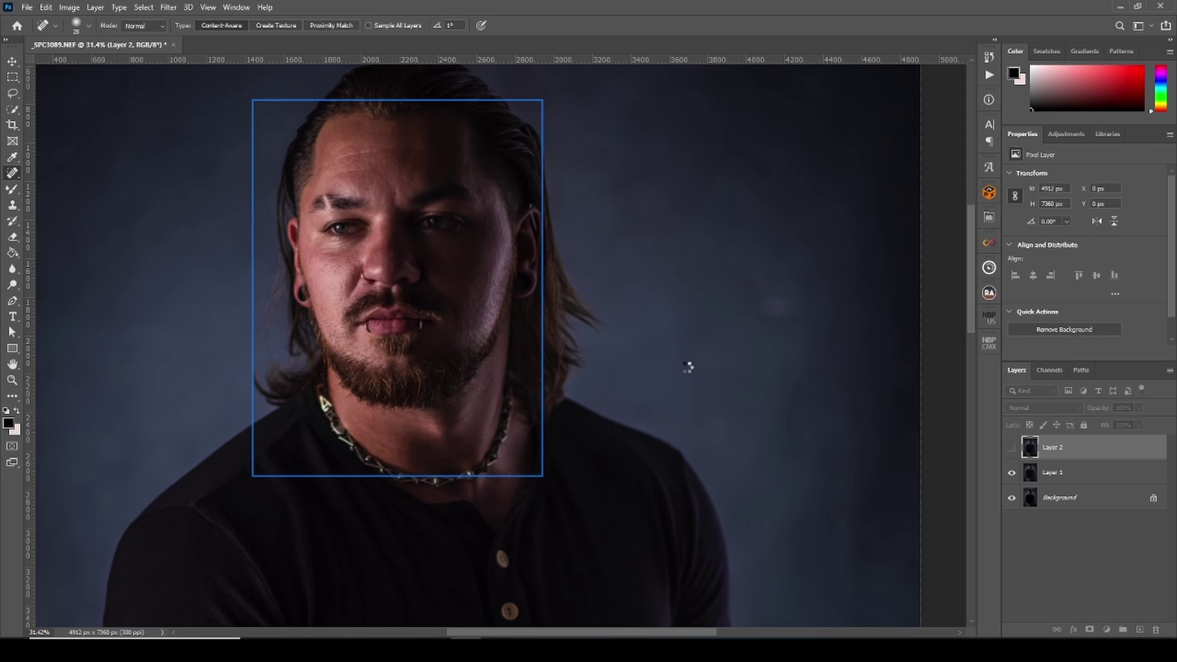
{"action": "scroll", "coordinate": [360, 145], "scroll_direction": "up", "scroll_amount": 1}
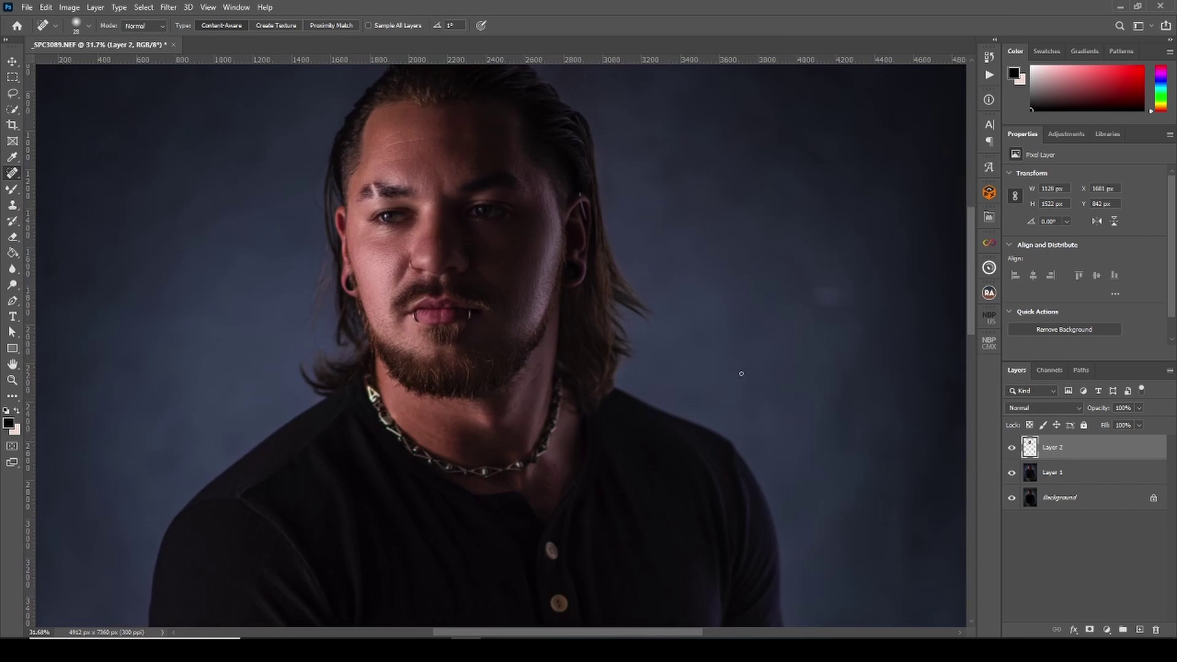
{"action": "left_click", "coordinate": [990, 267]}
- Add a merged stamp layer, then run the Sharpen action with a 5.2 px Gaussian Blur
{"action": "left_click", "coordinate": [957, 527]}
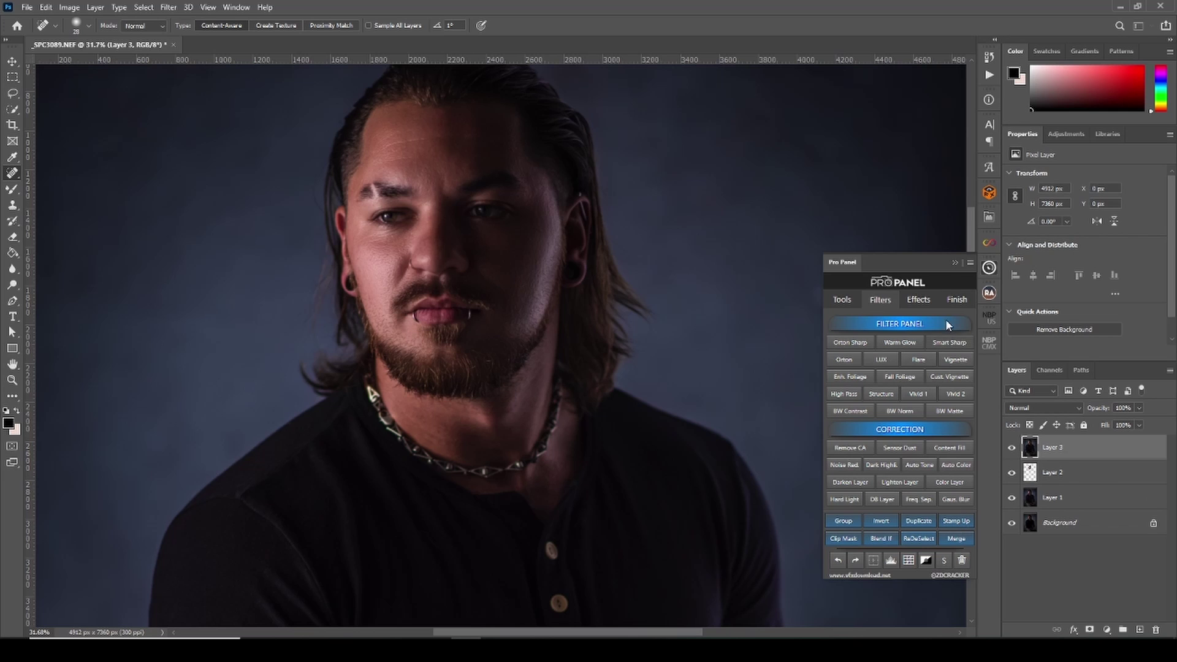
{"action": "left_click", "coordinate": [954, 263]}
{"action": "left_click", "coordinate": [988, 75]}
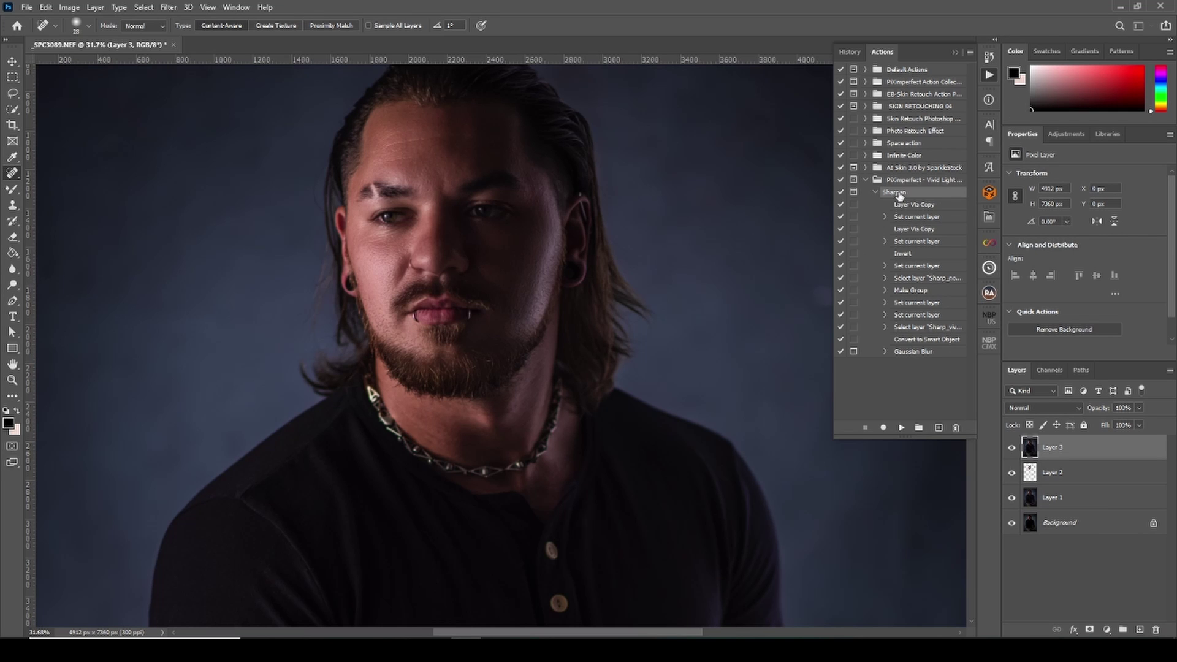
{"action": "left_click", "coordinate": [901, 427]}
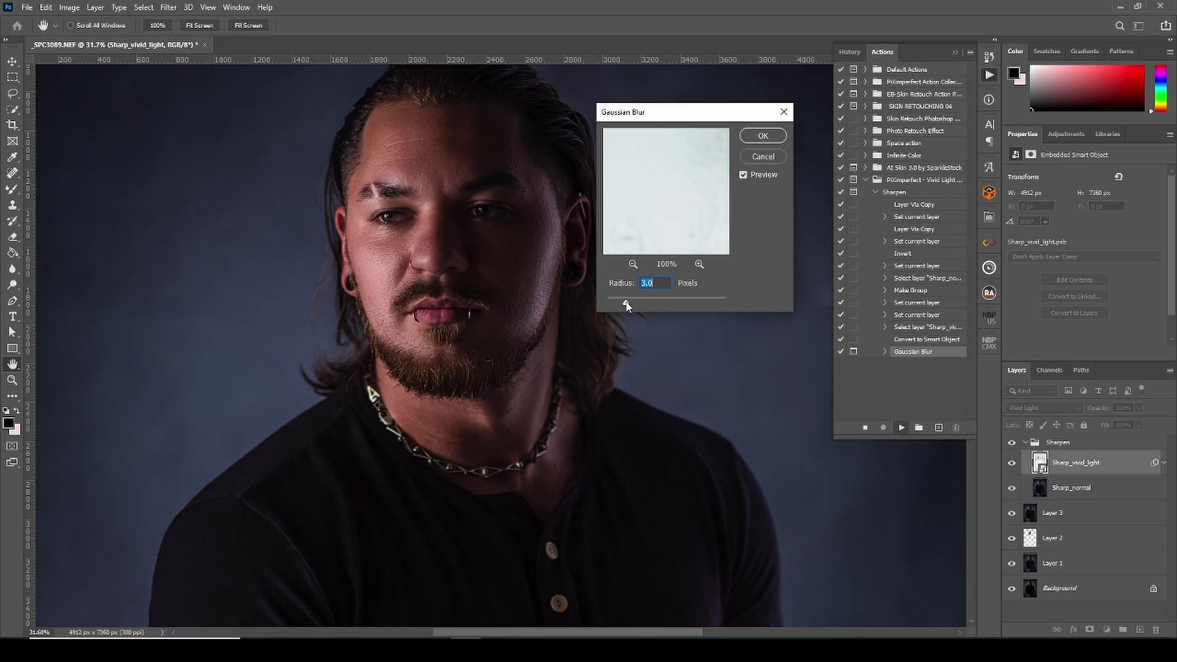
{"action": "left_click", "coordinate": [385, 217]}
{"action": "left_click_drag", "start_coordinate": [627, 305], "coordinate": [638, 307]}
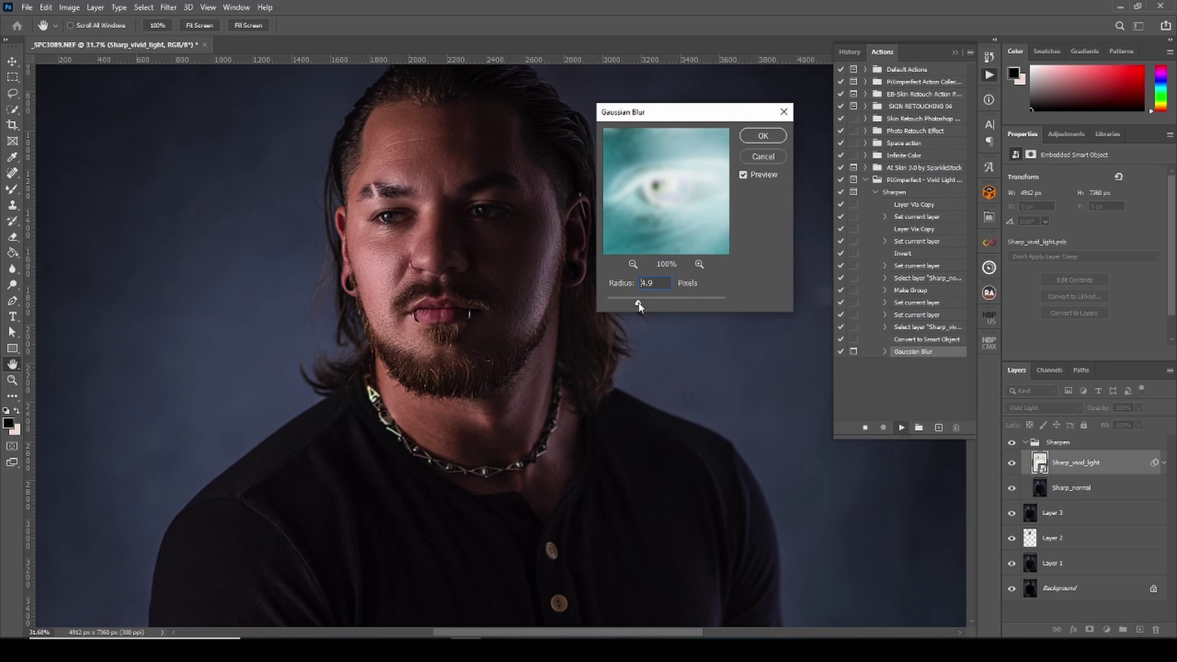
{"action": "left_click", "coordinate": [763, 136]}
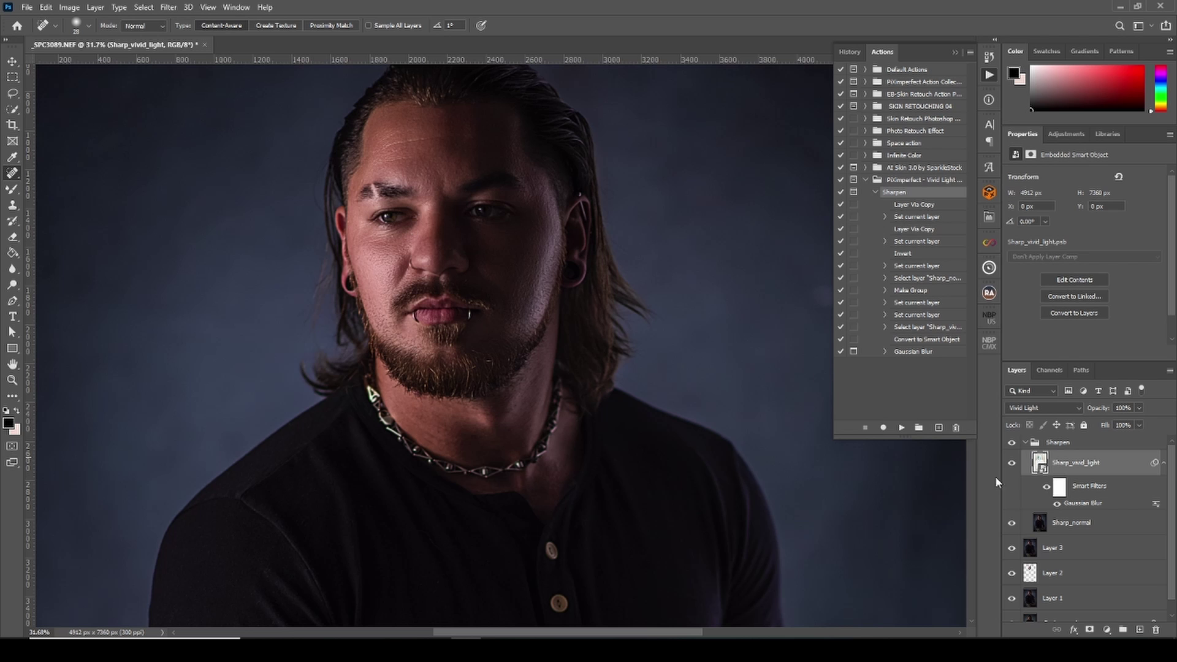
{"action": "left_click", "coordinate": [1029, 443]}
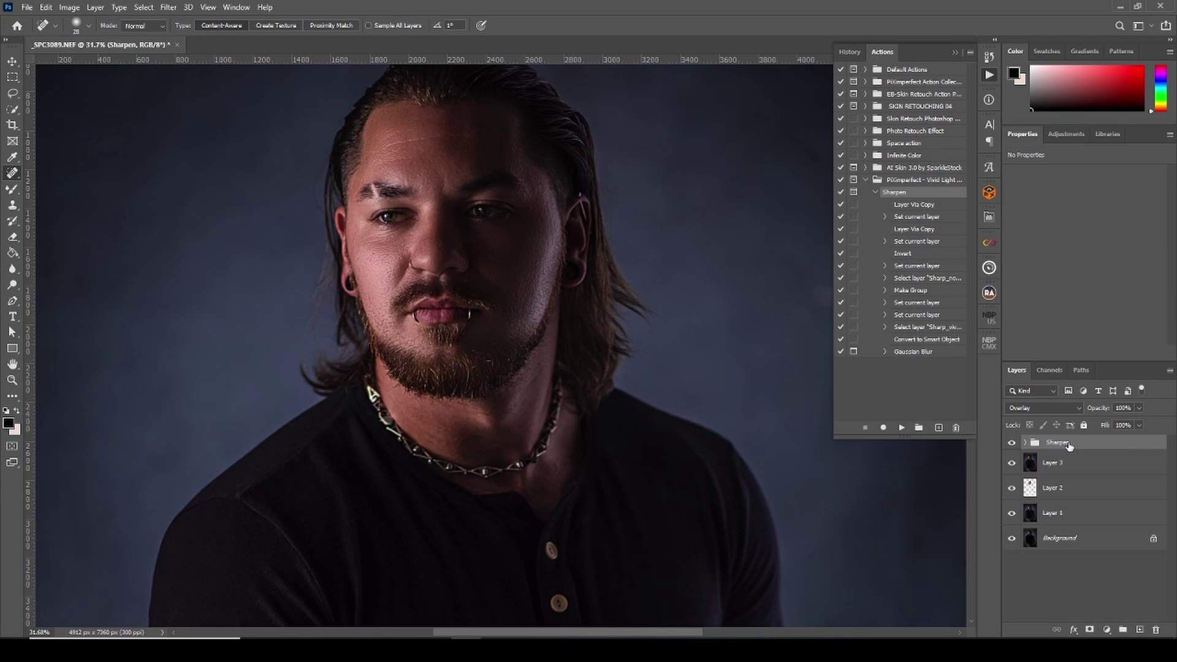
- Give the Sharpen group a black hide-all mask and select a white painting brush
{"action": "left_click", "coordinate": [1090, 629], "text": "alt"}
{"action": "key", "text": "x"}
{"action": "scroll", "coordinate": [389, 200], "scroll_direction": "up", "scroll_amount": 2, "text": "alt"}
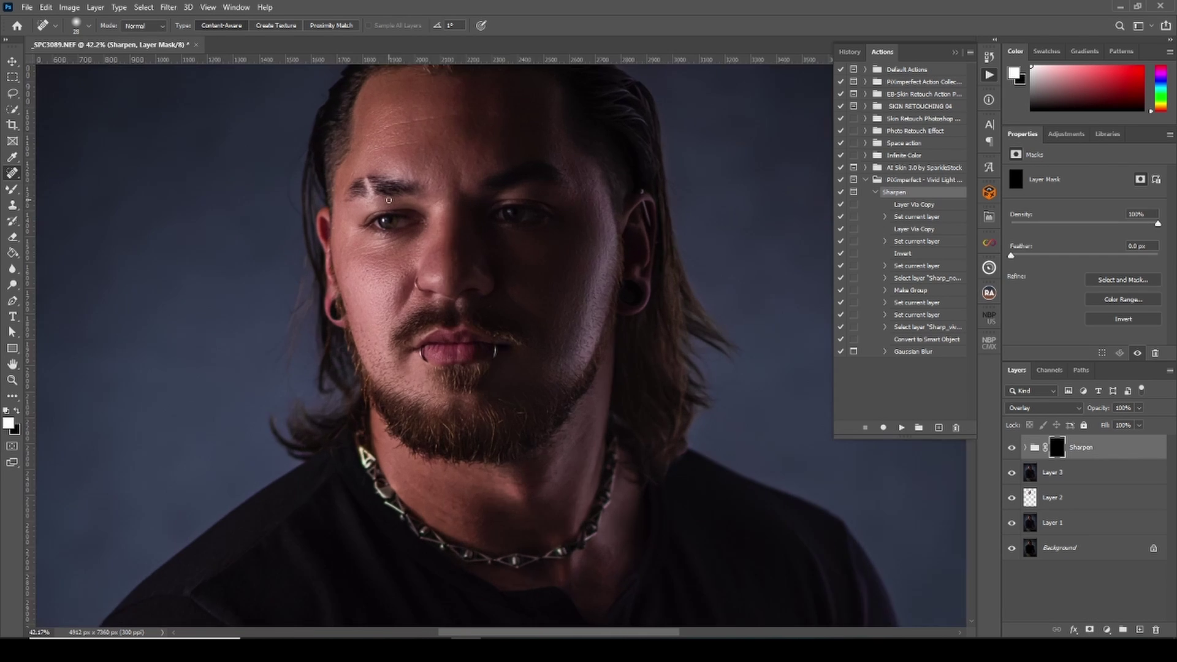
{"action": "scroll", "coordinate": [388, 200], "scroll_direction": "up", "scroll_amount": 3, "text": "alt"}
{"action": "scroll", "coordinate": [389, 200], "scroll_direction": "up", "scroll_amount": 2, "text": "alt"}
{"action": "left_click", "coordinate": [13, 190]}
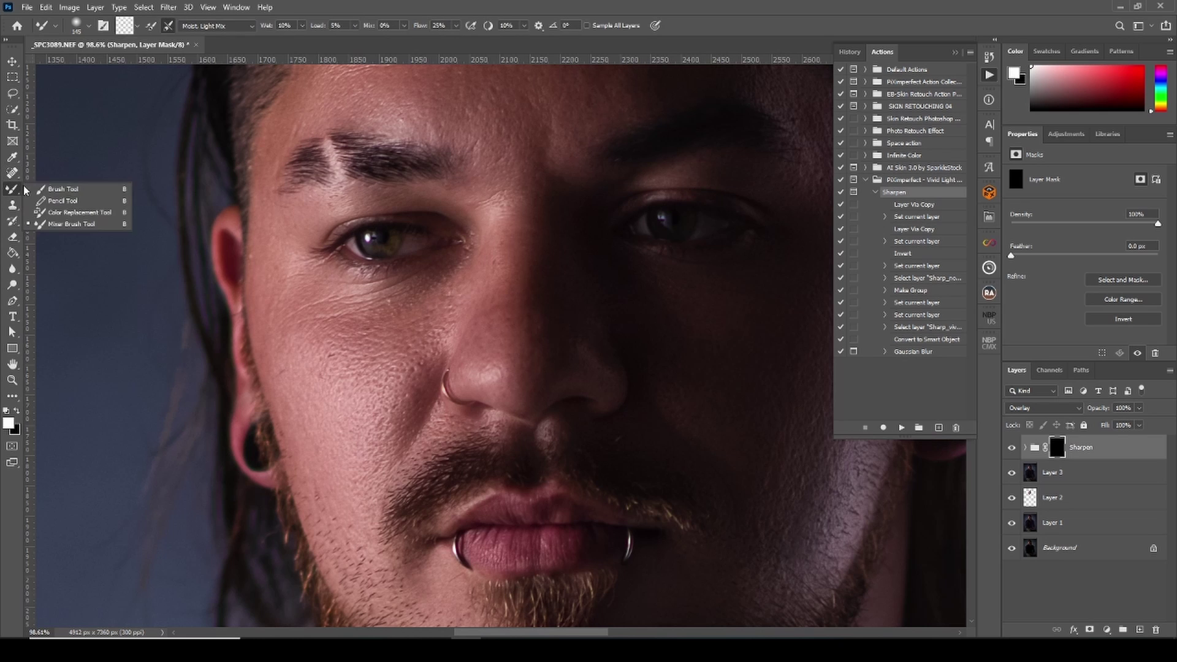
{"action": "left_click", "coordinate": [62, 188]}
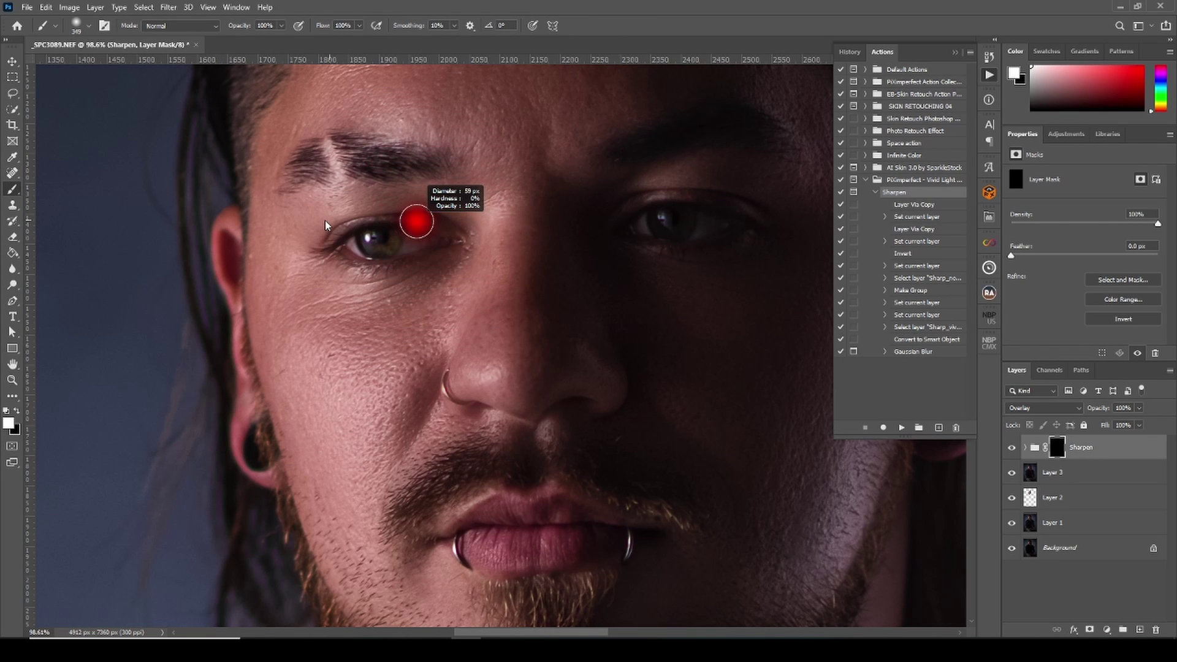
{"action": "mouse_move", "coordinate": [416, 222]}
{"action": "left_mouse_down"}
{"action": "mouse_move", "coordinate": [404, 241]}
{"action": "mouse_move", "coordinate": [353, 247]}
{"action": "left_mouse_up"}
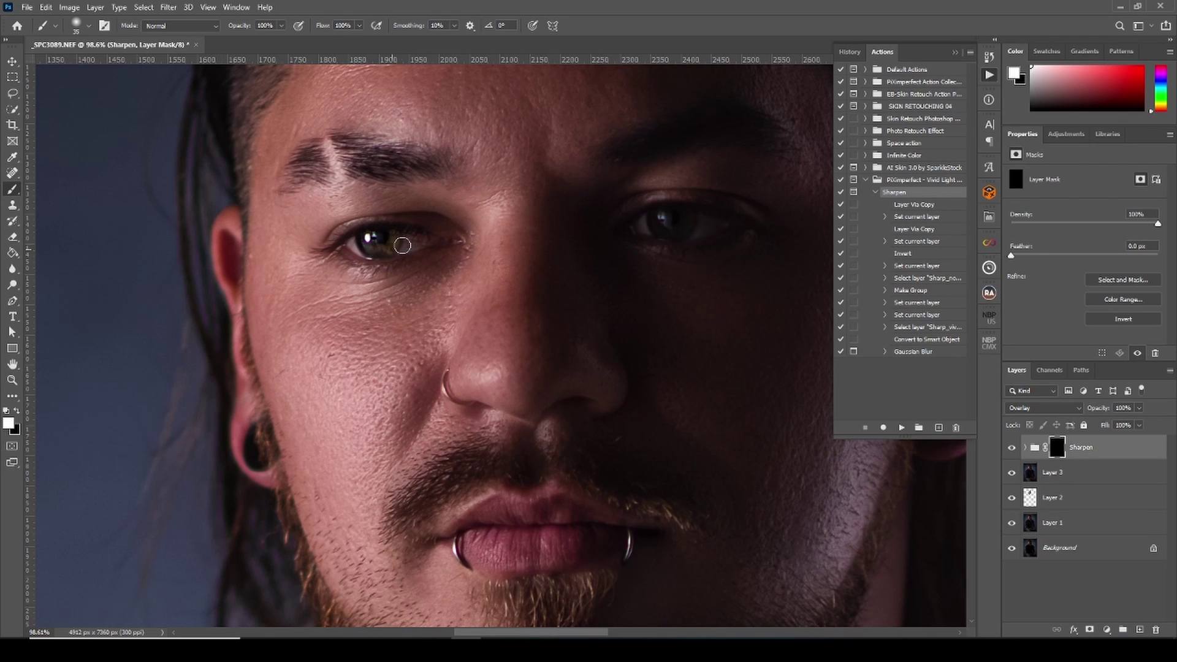
- Resize the brush to 21 px and paint the sharpening back onto the iris
{"action": "key", "text": "alt+F9"}
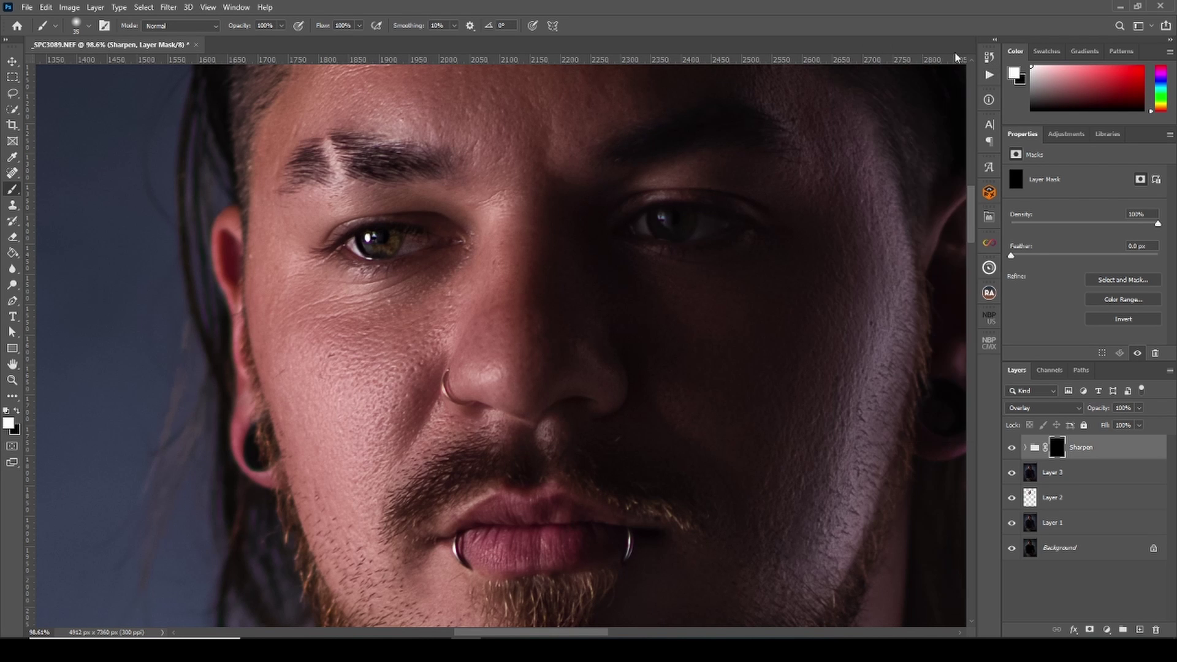
{"action": "scroll", "coordinate": [434, 239], "scroll_direction": "up", "scroll_amount": 2}
{"action": "left_click_drag", "start_coordinate": [407, 239], "coordinate": [459, 243]}
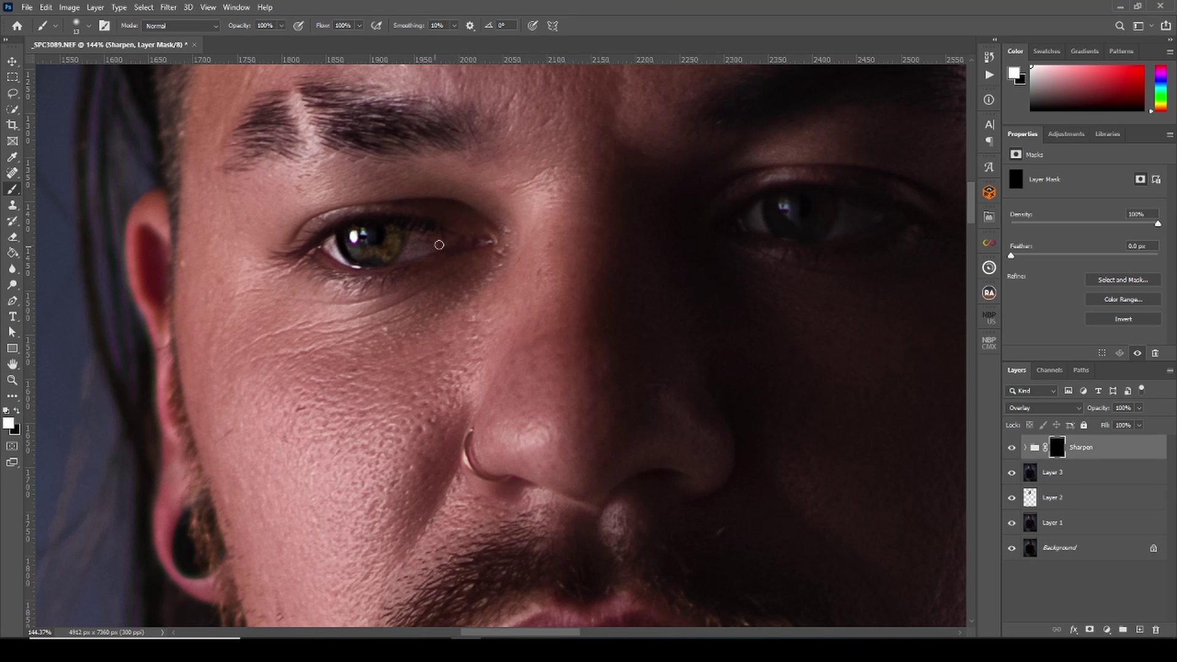
{"action": "left_click_drag", "start_coordinate": [449, 234], "coordinate": [396, 238]}
{"action": "scroll", "coordinate": [359, 245], "scroll_direction": "down", "scroll_amount": 5}
{"action": "scroll", "coordinate": [555, 251], "scroll_direction": "up", "scroll_amount": 4}
{"action": "scroll", "coordinate": [518, 239], "scroll_direction": "up", "scroll_amount": 3}
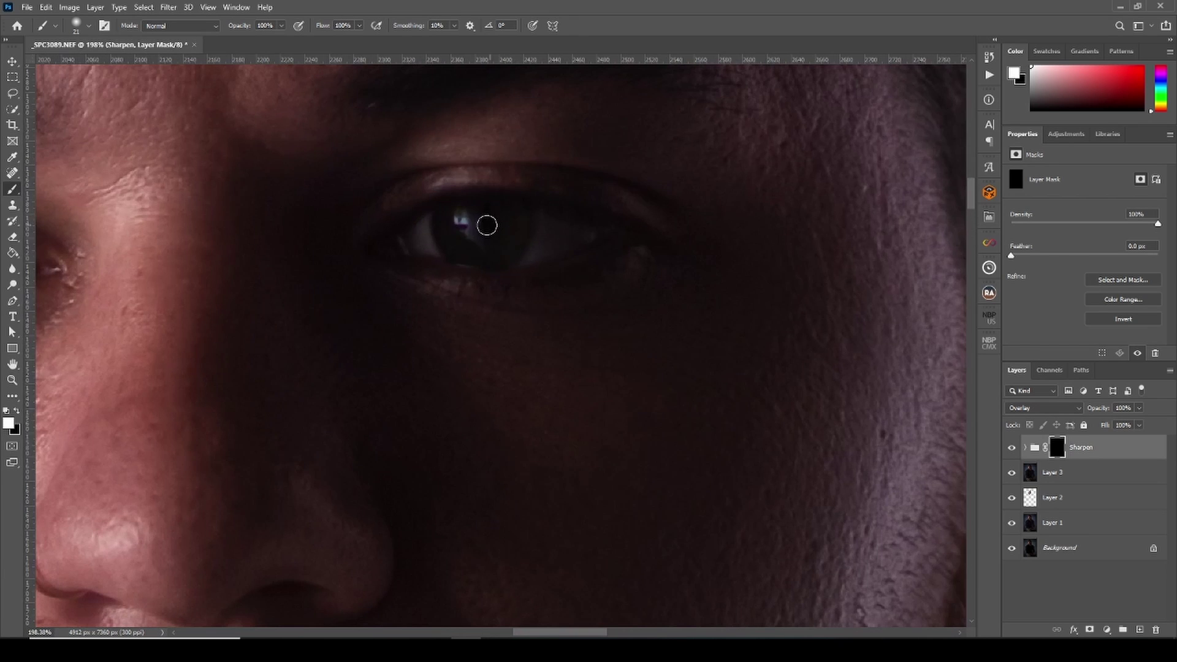
{"action": "mouse_move", "coordinate": [426, 229]}
{"action": "left_mouse_down"}
{"action": "mouse_move", "coordinate": [513, 252]}
{"action": "mouse_move", "coordinate": [525, 233]}
{"action": "mouse_move", "coordinate": [561, 227]}
{"action": "mouse_move", "coordinate": [557, 242]}
{"action": "mouse_move", "coordinate": [441, 211]}
{"action": "mouse_move", "coordinate": [447, 250]}
{"action": "mouse_move", "coordinate": [516, 232]}
{"action": "mouse_move", "coordinate": [494, 203]}
{"action": "mouse_move", "coordinate": [415, 236]}
{"action": "mouse_move", "coordinate": [517, 202]}
{"action": "mouse_move", "coordinate": [594, 232]}
{"action": "mouse_move", "coordinate": [560, 239]}
{"action": "mouse_move", "coordinate": [465, 205]}
{"action": "mouse_move", "coordinate": [497, 249]}
{"action": "mouse_move", "coordinate": [503, 222]}
{"action": "left_mouse_up"}
{"action": "scroll", "coordinate": [503, 222], "scroll_direction": "down", "scroll_amount": 5}
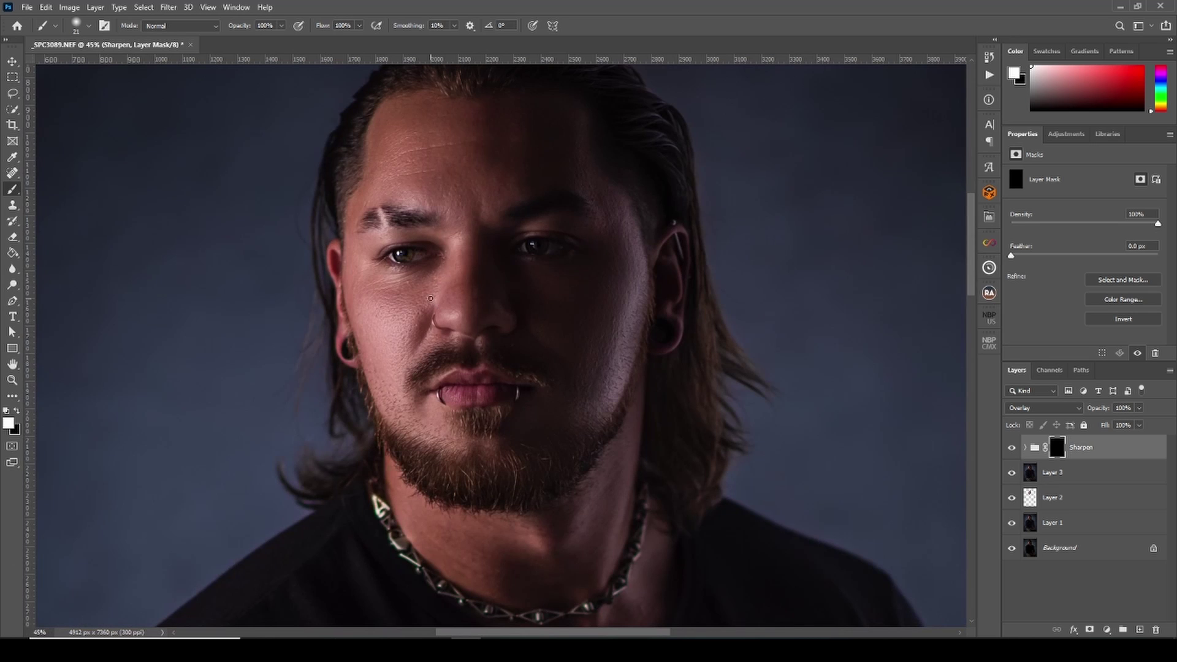
{"action": "scroll", "coordinate": [434, 296], "scroll_direction": "up", "scroll_amount": 1}
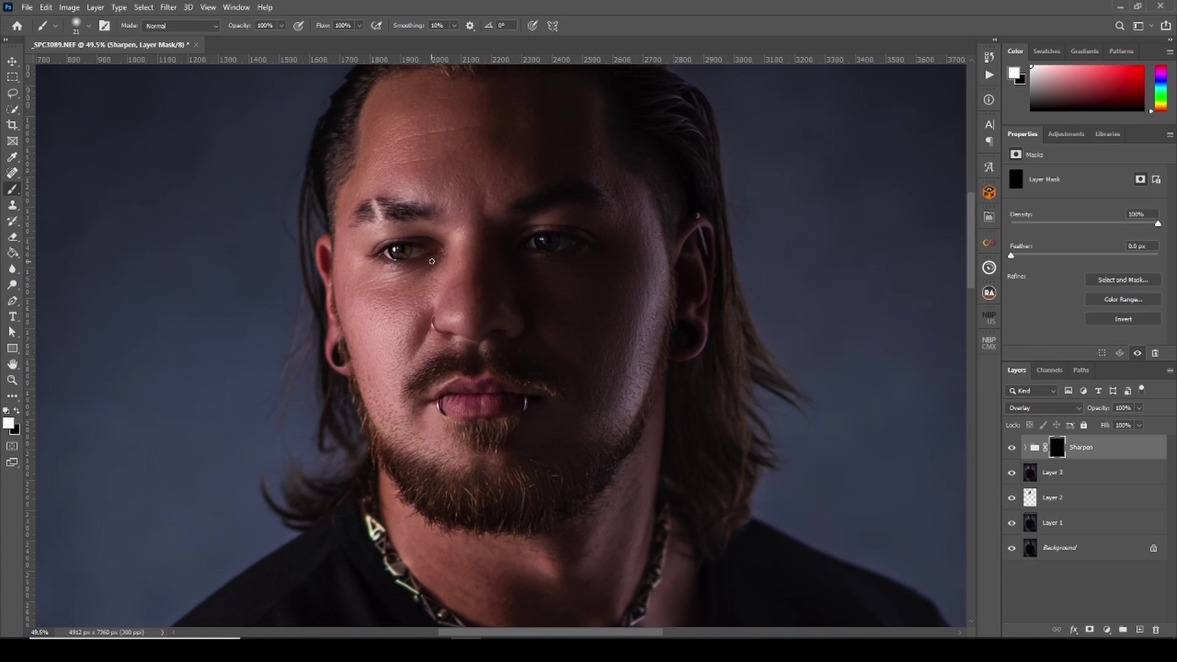
{"action": "scroll", "coordinate": [432, 260], "scroll_direction": "up", "scroll_amount": 1}
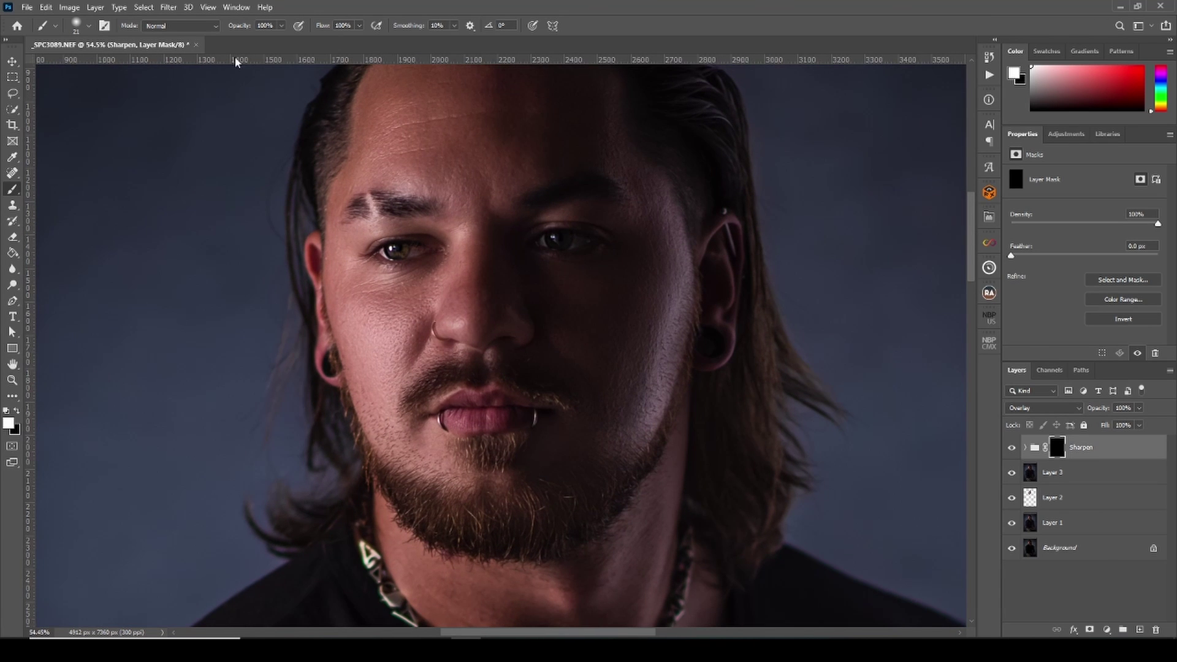
{"action": "left_click", "coordinate": [353, 26]}
- Set brush opacity to 5% and enlarge the brush to 57 px
{"action": "type", "text": "5"}
{"action": "key", "text": "Return"}
{"action": "scroll", "coordinate": [445, 160], "scroll_direction": "up", "scroll_amount": 2}
{"action": "scroll", "coordinate": [435, 177], "scroll_direction": "up", "scroll_amount": 3}
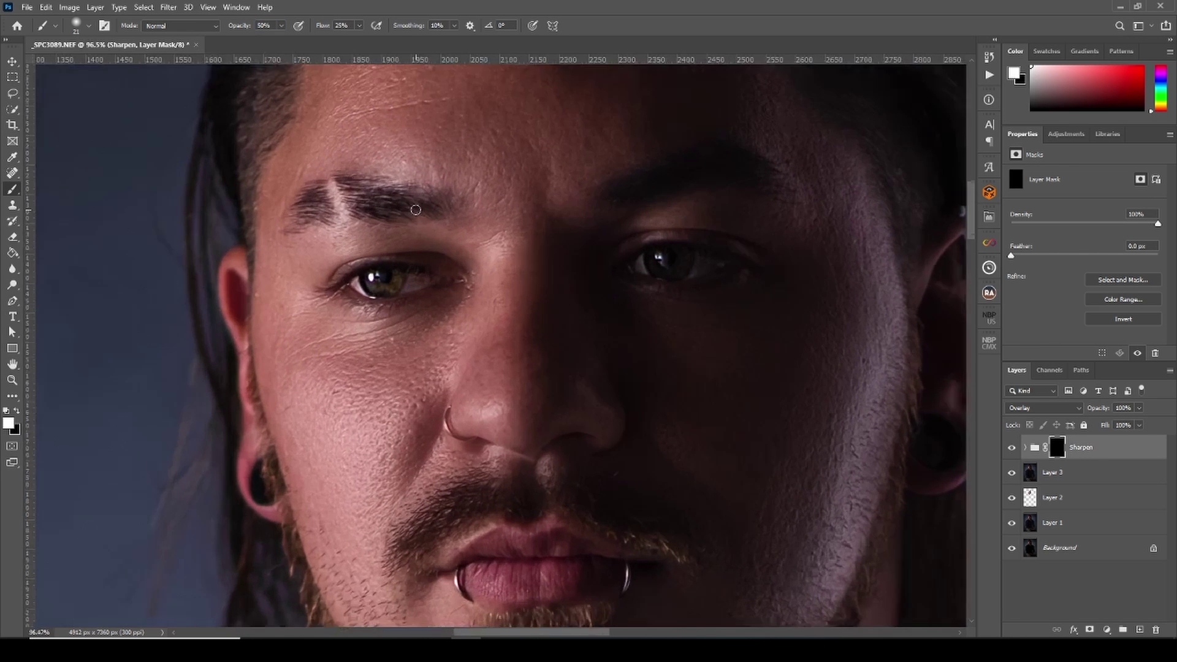
{"action": "scroll", "coordinate": [423, 202], "scroll_direction": "up", "scroll_amount": 2}
{"action": "left_click_drag", "start_coordinate": [417, 214], "coordinate": [439, 214]}
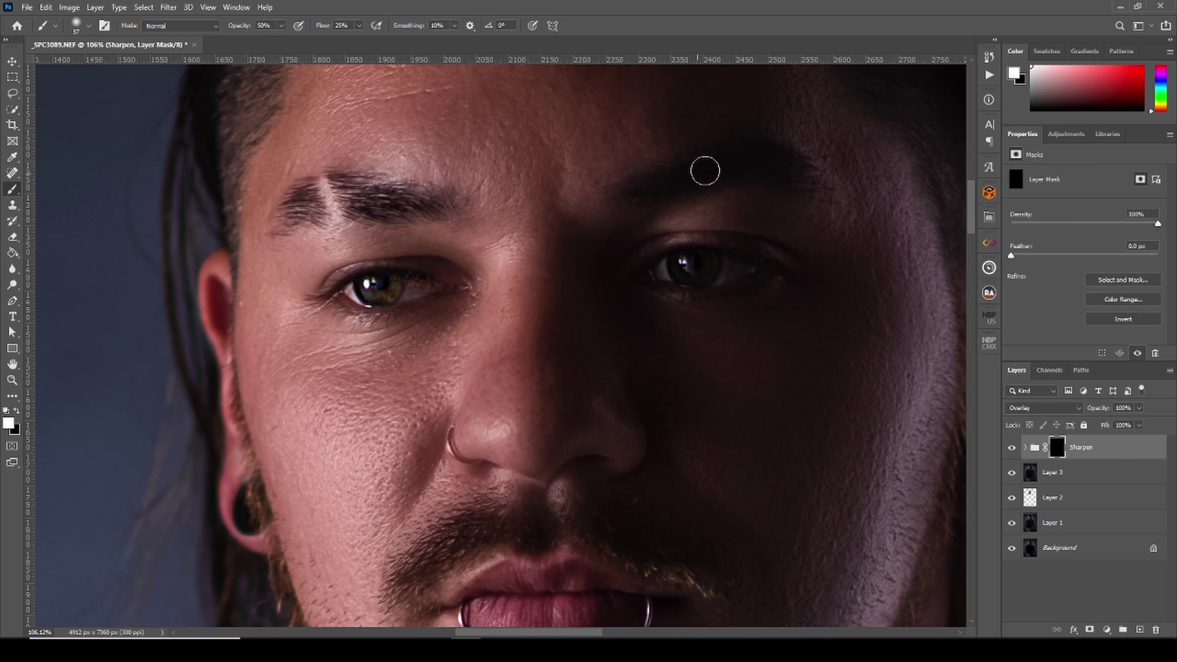
{"action": "scroll", "coordinate": [512, 219], "scroll_direction": "down", "scroll_amount": 5}
{"action": "scroll", "coordinate": [484, 165], "scroll_direction": "up", "scroll_amount": 3}
{"action": "scroll", "coordinate": [483, 166], "scroll_direction": "up", "scroll_amount": 1}
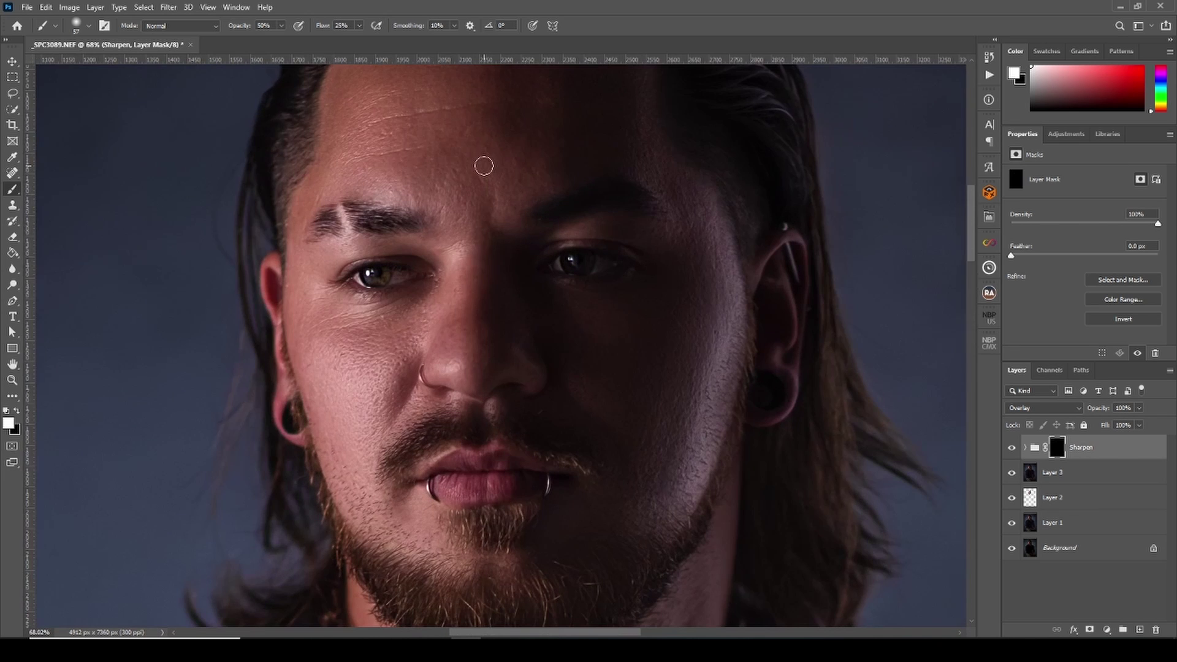
{"action": "scroll", "coordinate": [484, 166], "scroll_direction": "down", "scroll_amount": 1}
{"action": "scroll", "coordinate": [485, 166], "scroll_direction": "down", "scroll_amount": 1}
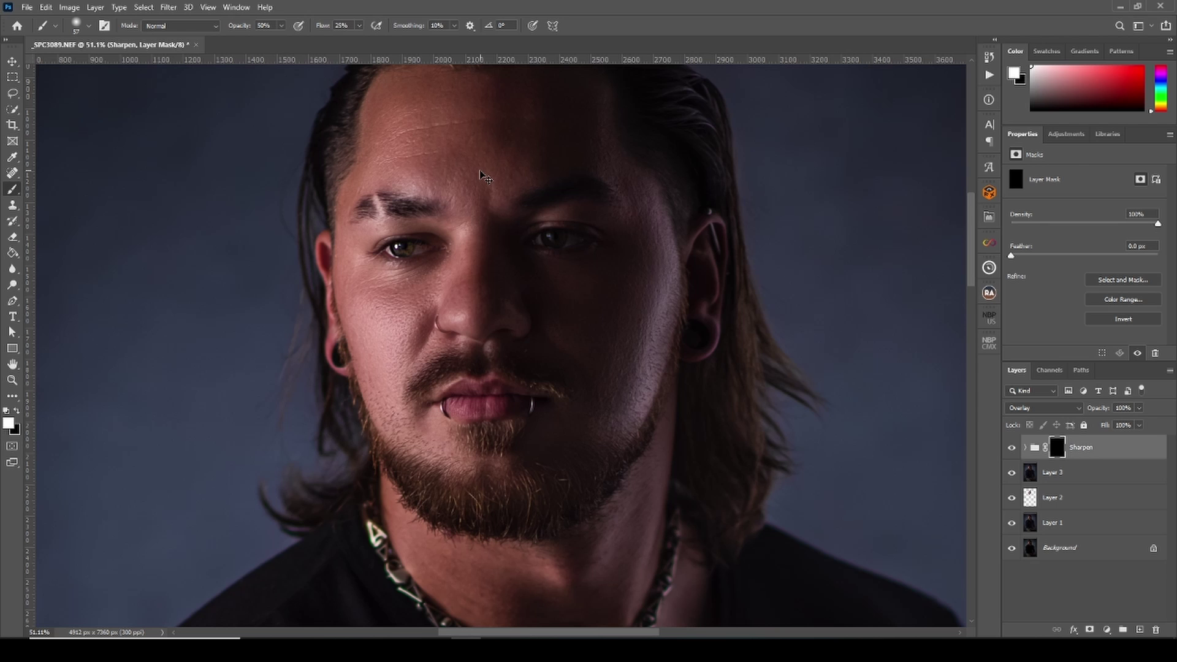
{"action": "scroll", "coordinate": [539, 221], "scroll_direction": "up", "scroll_amount": 3}
- Raise brush Flow and Opacity to 100% for painting the Sharpen mask over the eye
{"action": "left_click", "coordinate": [360, 26]}
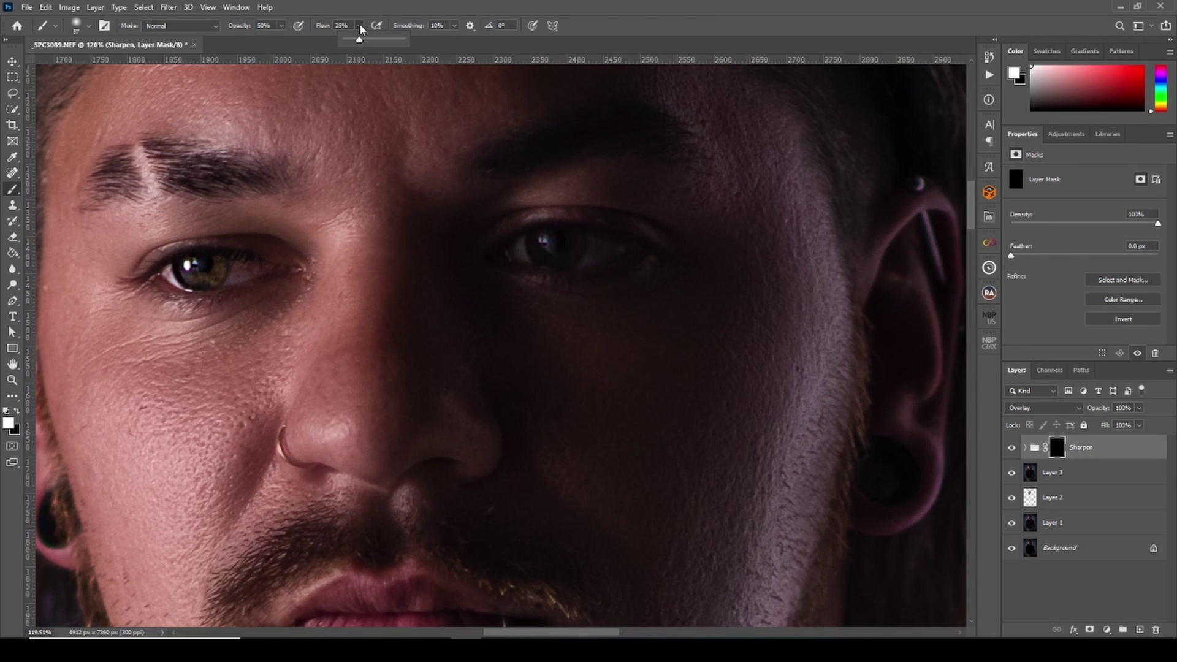
{"action": "left_click_drag", "start_coordinate": [368, 42], "coordinate": [405, 41]}
{"action": "left_click", "coordinate": [281, 26]}
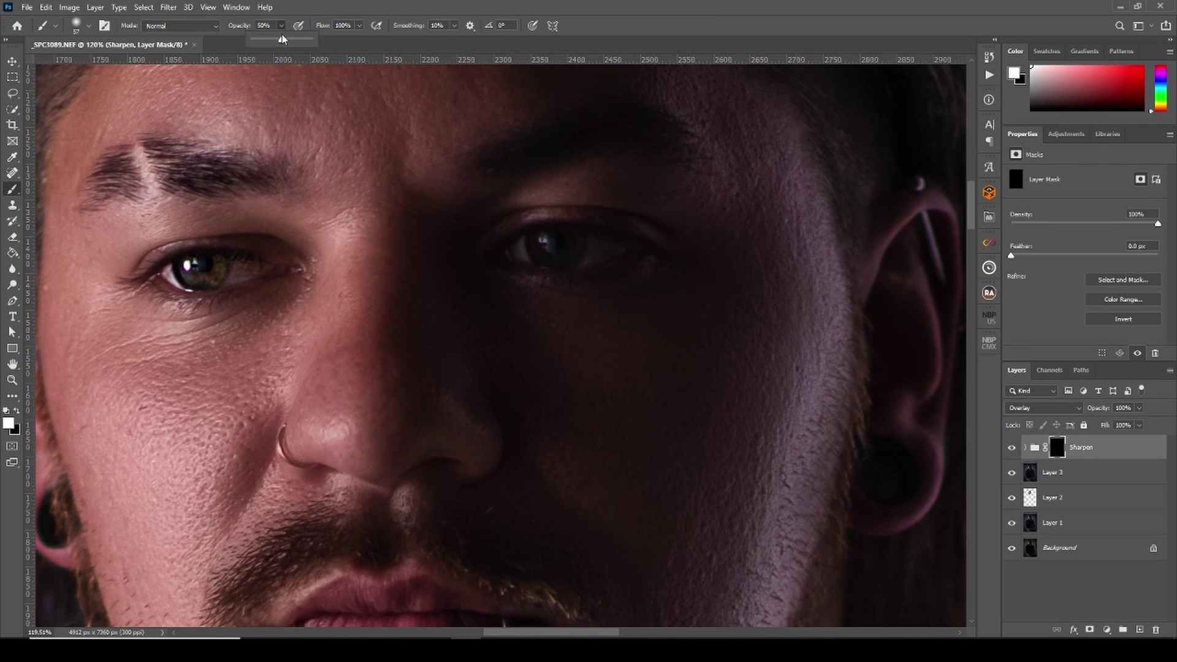
{"action": "left_click", "coordinate": [555, 247]}
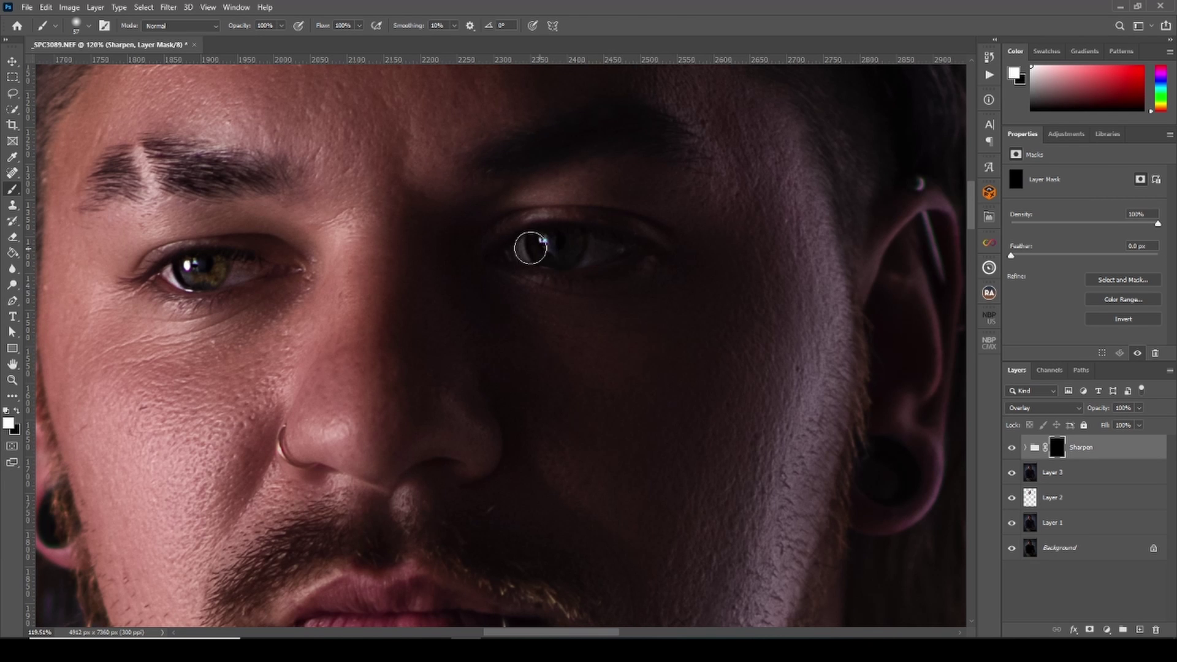
{"action": "scroll", "coordinate": [607, 238], "scroll_direction": "down", "scroll_amount": 10}
{"action": "scroll", "coordinate": [584, 236], "scroll_direction": "up", "scroll_amount": 10}
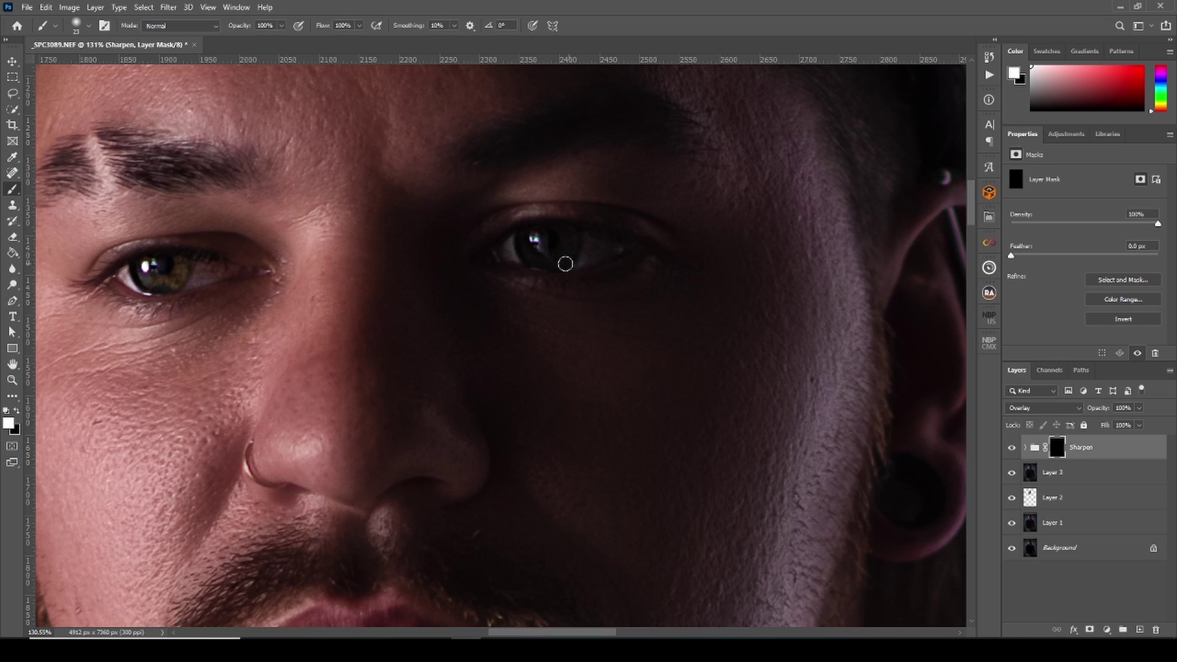
{"action": "scroll", "coordinate": [604, 245], "scroll_direction": "down", "scroll_amount": 10}
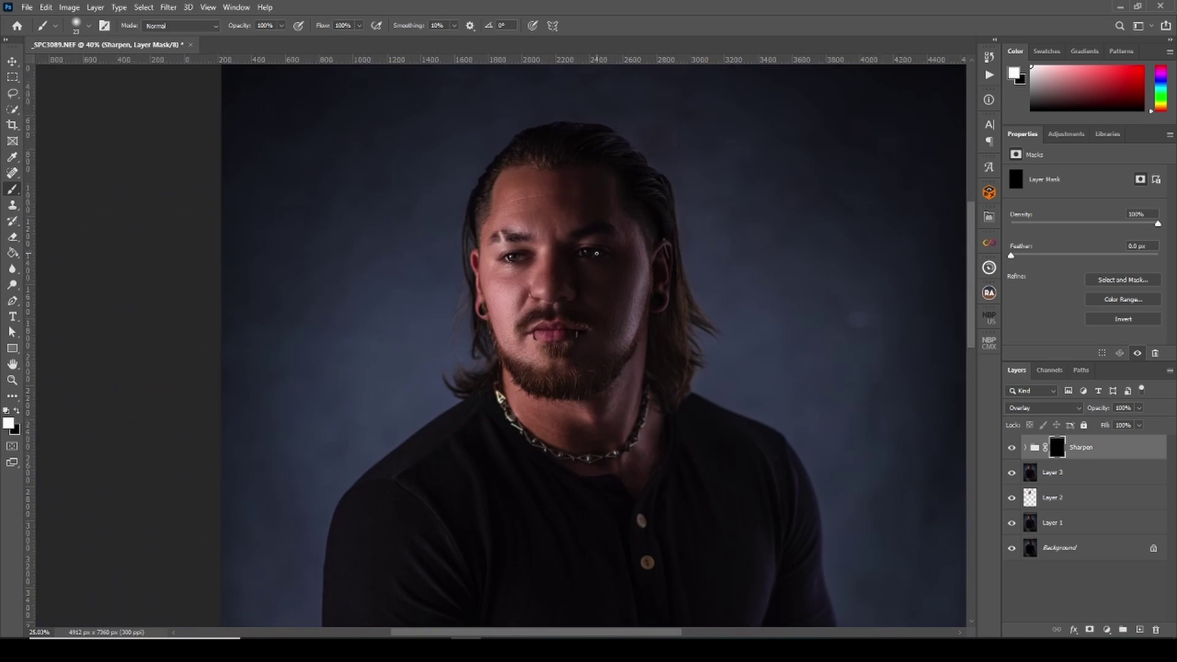
{"action": "scroll", "coordinate": [916, 467], "scroll_direction": "up", "scroll_amount": 6}
- Stamp all visible layers into a new Layer 4 from the retouching actions panel
{"action": "left_click", "coordinate": [988, 269]}
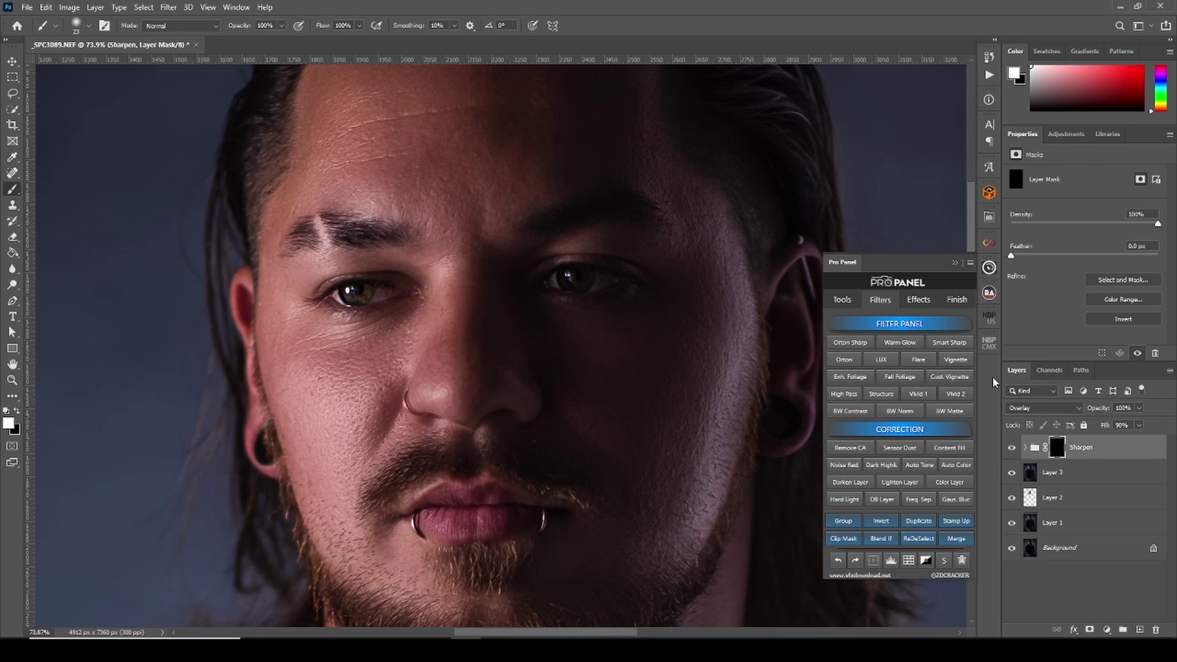
{"action": "left_click", "coordinate": [956, 522]}
{"action": "left_click", "coordinate": [956, 264]}
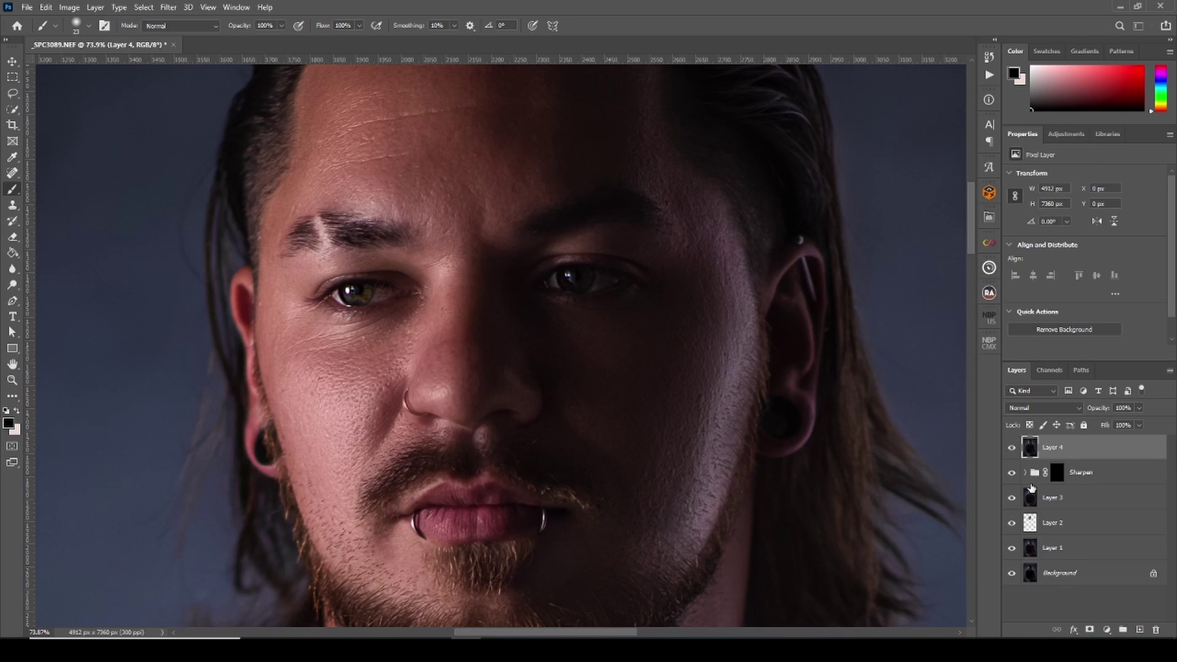
{"action": "scroll", "coordinate": [512, 286], "scroll_direction": "down", "scroll_amount": 4}
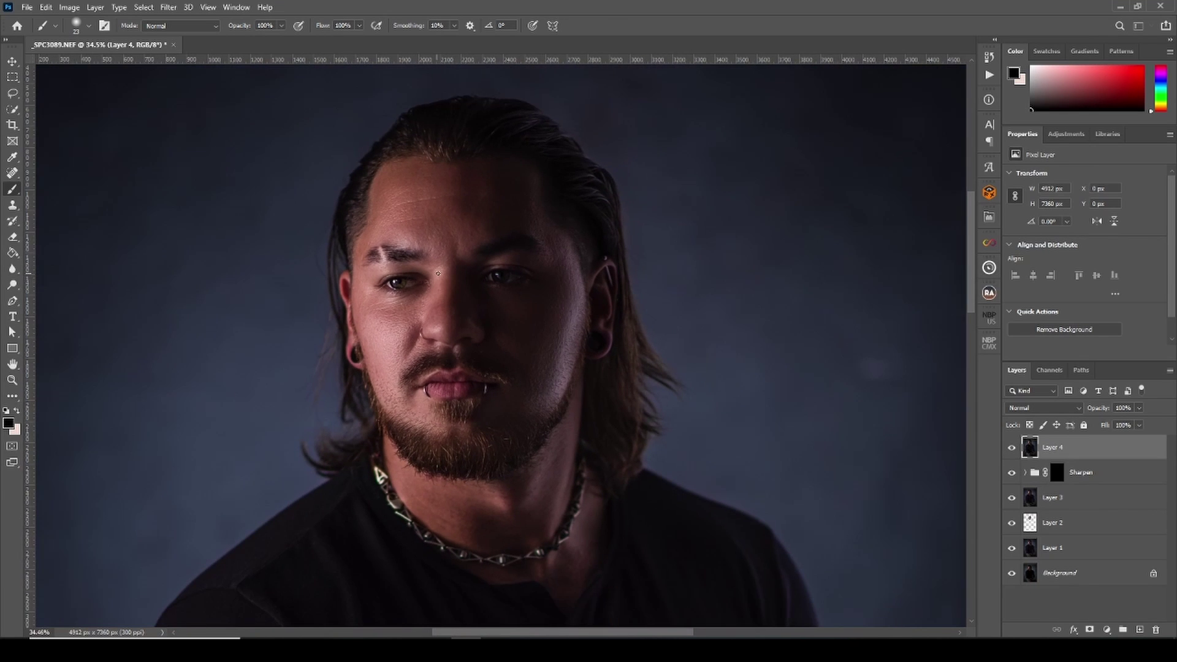
{"action": "scroll", "coordinate": [437, 273], "scroll_direction": "down", "scroll_amount": 2}
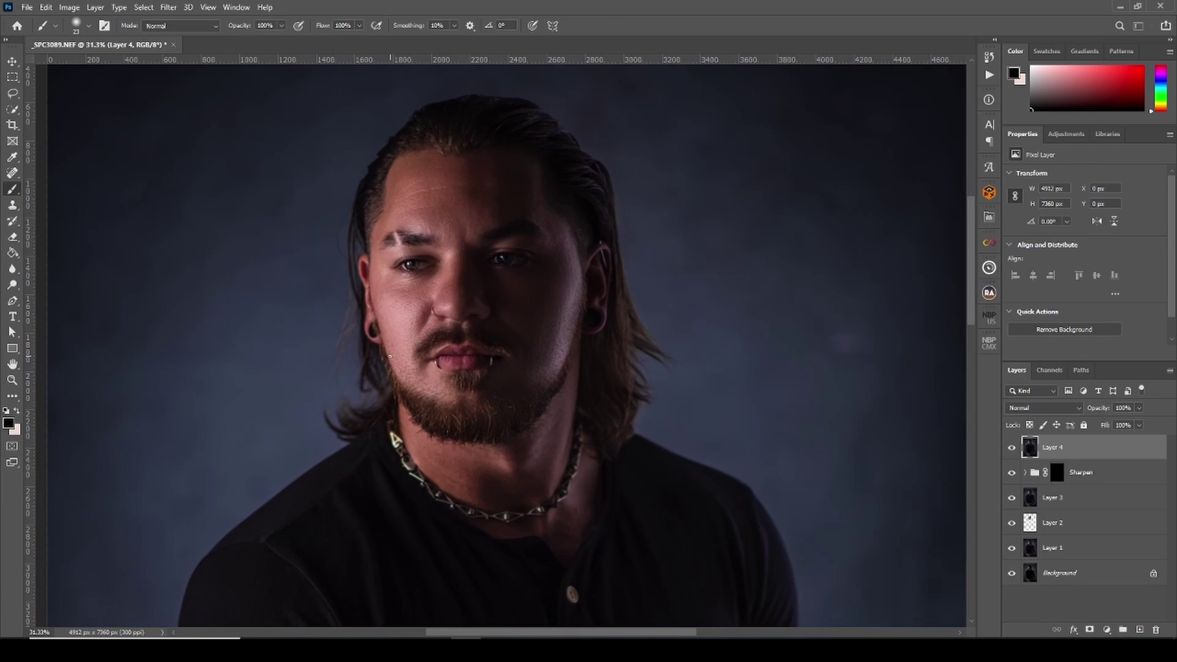
{"action": "scroll", "coordinate": [514, 327], "scroll_direction": "down", "scroll_amount": 1}
{"action": "scroll", "coordinate": [514, 327], "scroll_direction": "down", "scroll_amount": 1}
{"action": "scroll", "coordinate": [514, 326], "scroll_direction": "down", "scroll_amount": 1}
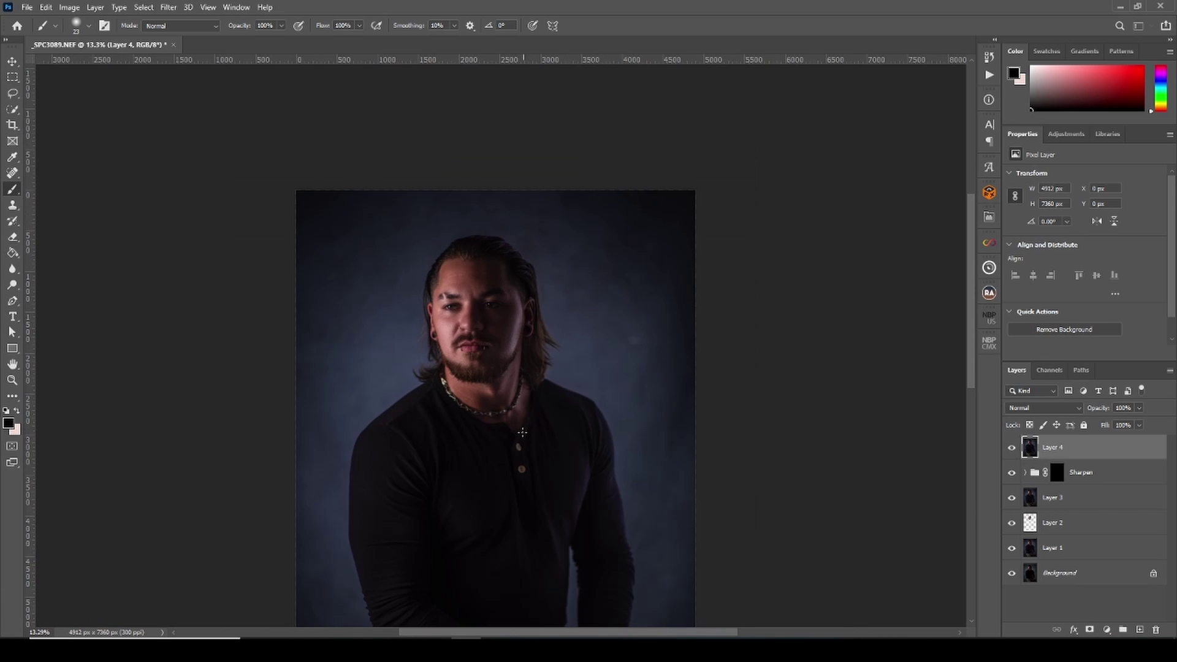
{"action": "scroll", "coordinate": [503, 318], "scroll_direction": "up", "scroll_amount": 1}
{"action": "scroll", "coordinate": [429, 258], "scroll_direction": "up", "scroll_amount": 1}
{"action": "scroll", "coordinate": [388, 229], "scroll_direction": "up", "scroll_amount": 1}
{"action": "scroll", "coordinate": [388, 229], "scroll_direction": "up", "scroll_amount": 1}
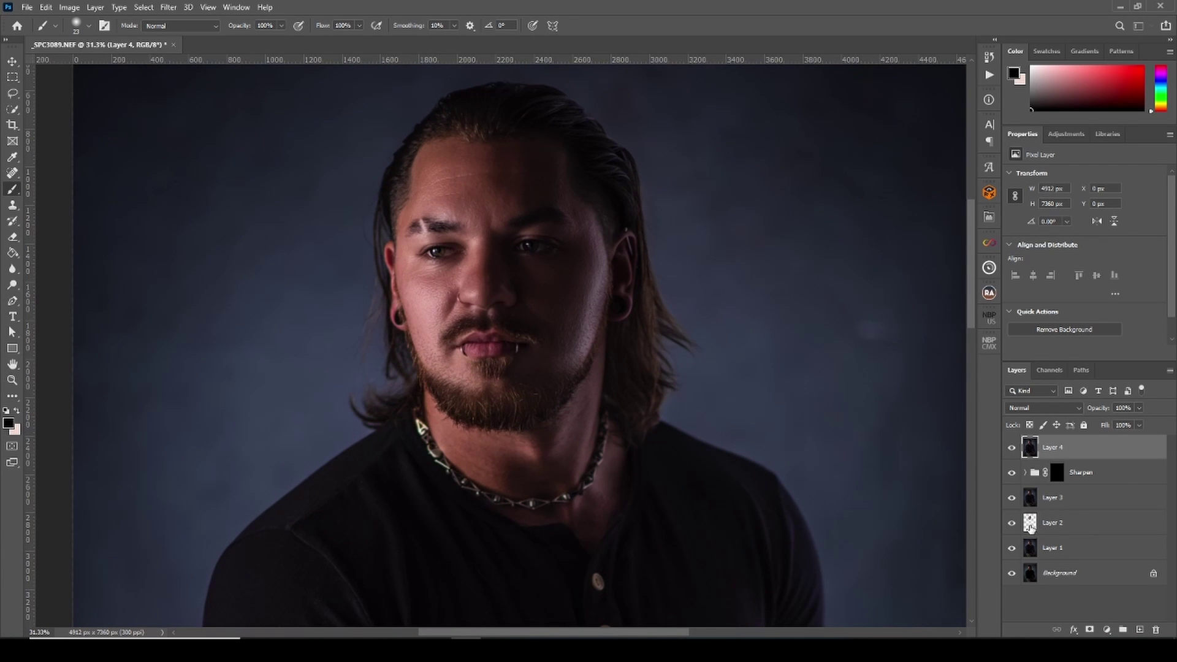
- Load Layer 2's face pixels as a selection and invert it
{"action": "right_click", "coordinate": [1030, 523]}
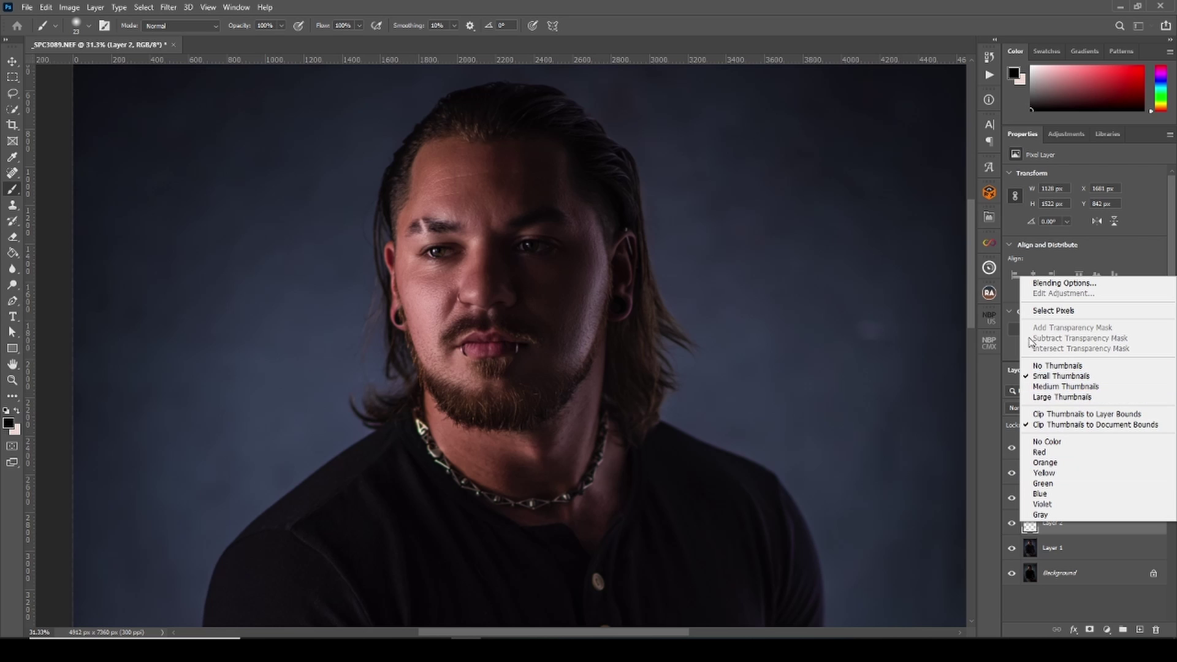
{"action": "left_click", "coordinate": [1040, 312]}
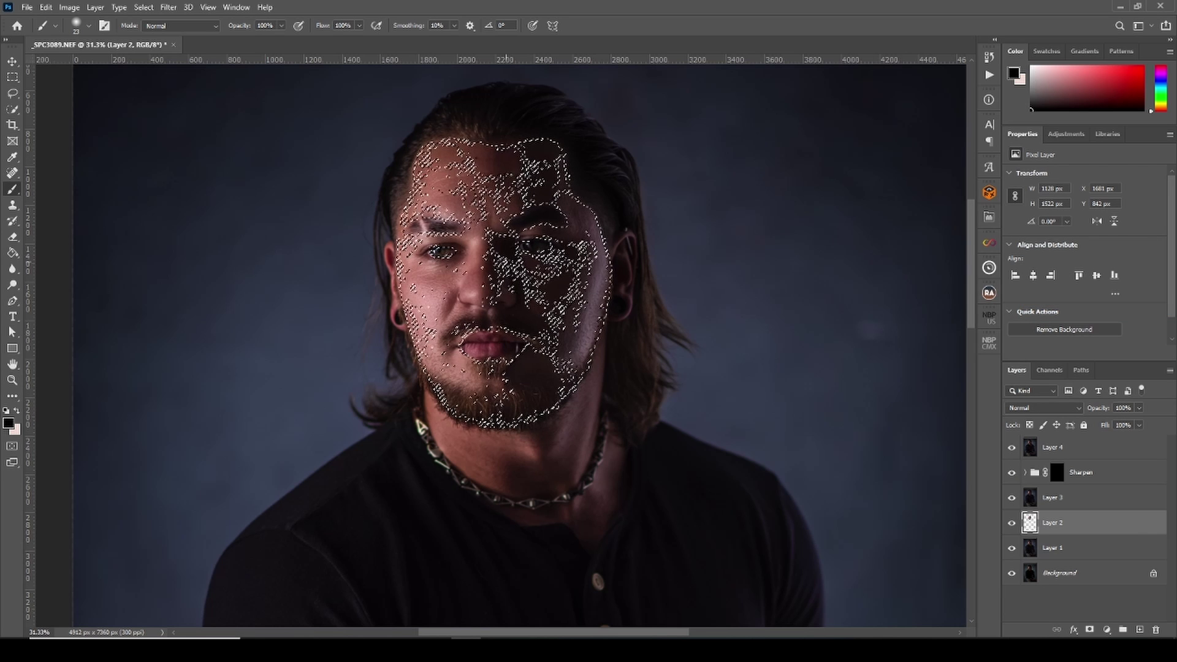
{"action": "left_click", "coordinate": [156, 8]}
{"action": "left_click", "coordinate": [152, 56]}
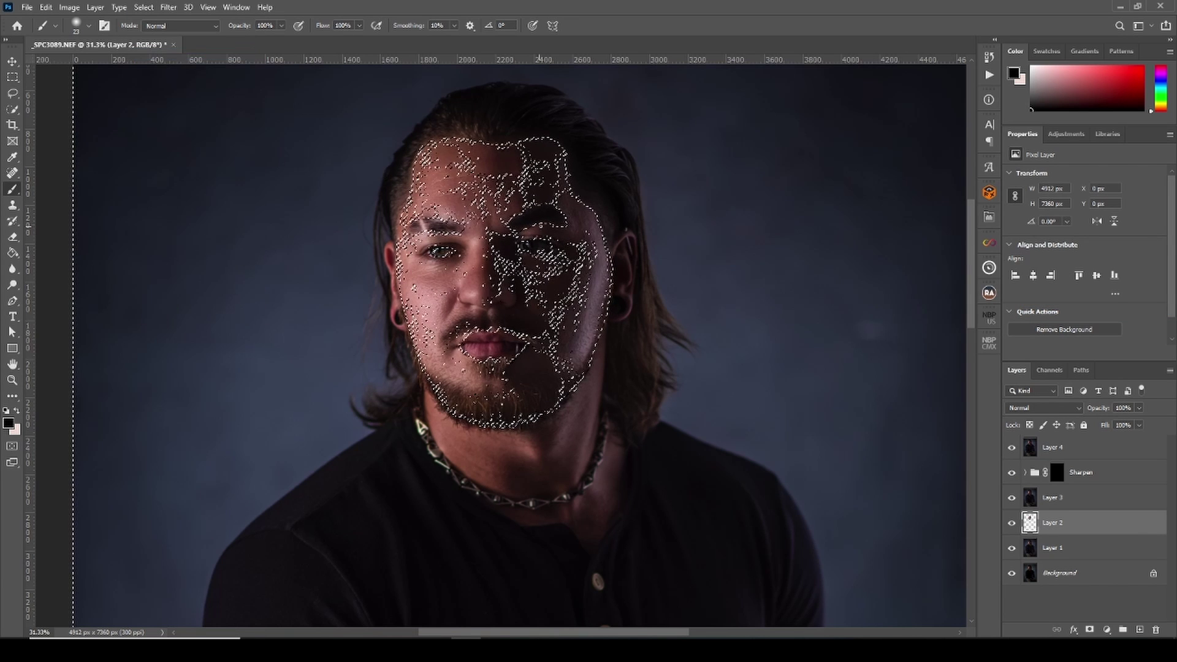
- Fit the image on screen, make Layer 4 active, and launch Photo-Toolbox SkinFiner
{"action": "key", "text": "ctrl+0"}
{"action": "key", "text": "alt+period"}
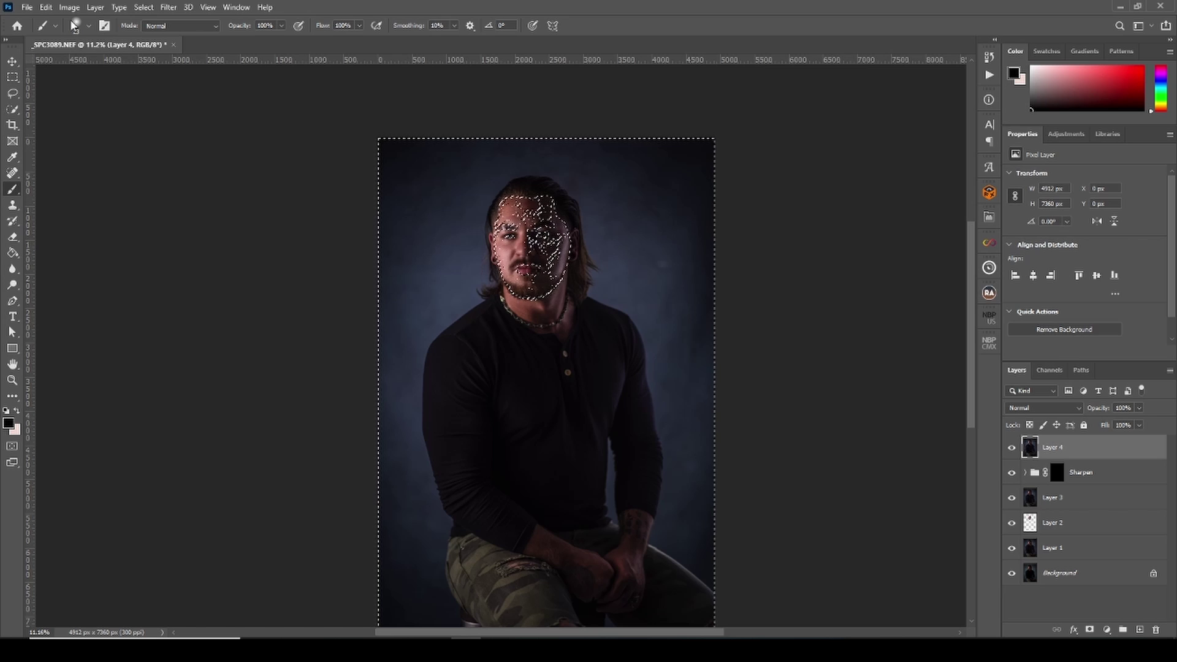
{"action": "left_click", "coordinate": [161, 8]}
{"action": "mouse_move", "coordinate": [193, 333]}
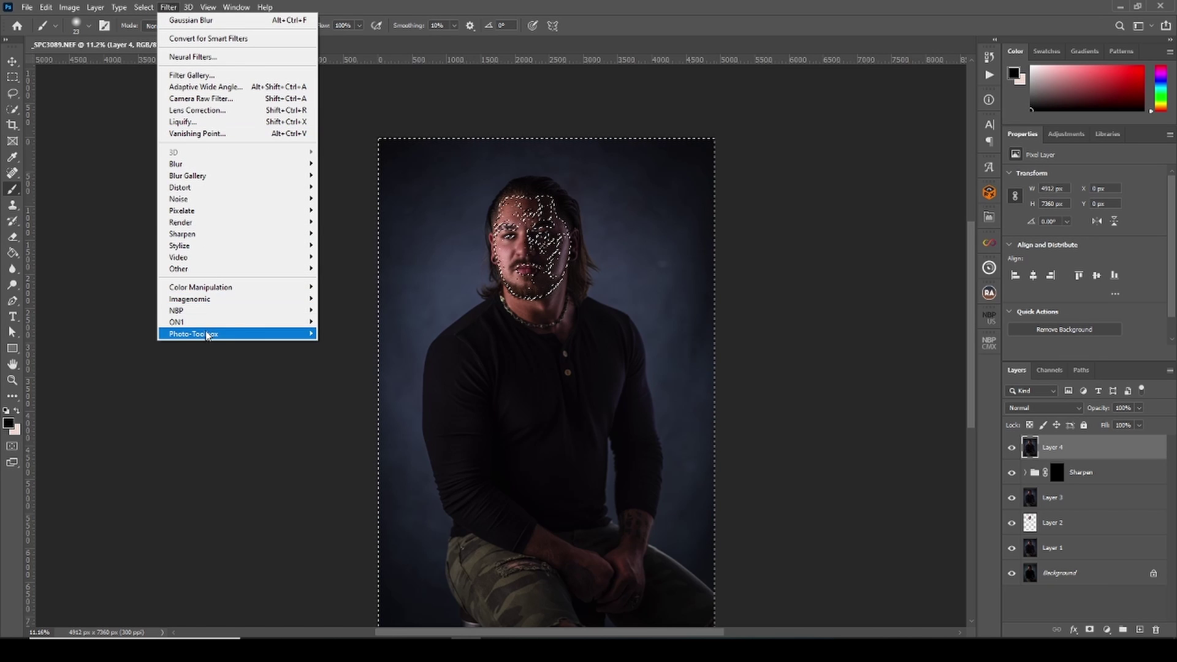
{"action": "left_click", "coordinate": [365, 336]}
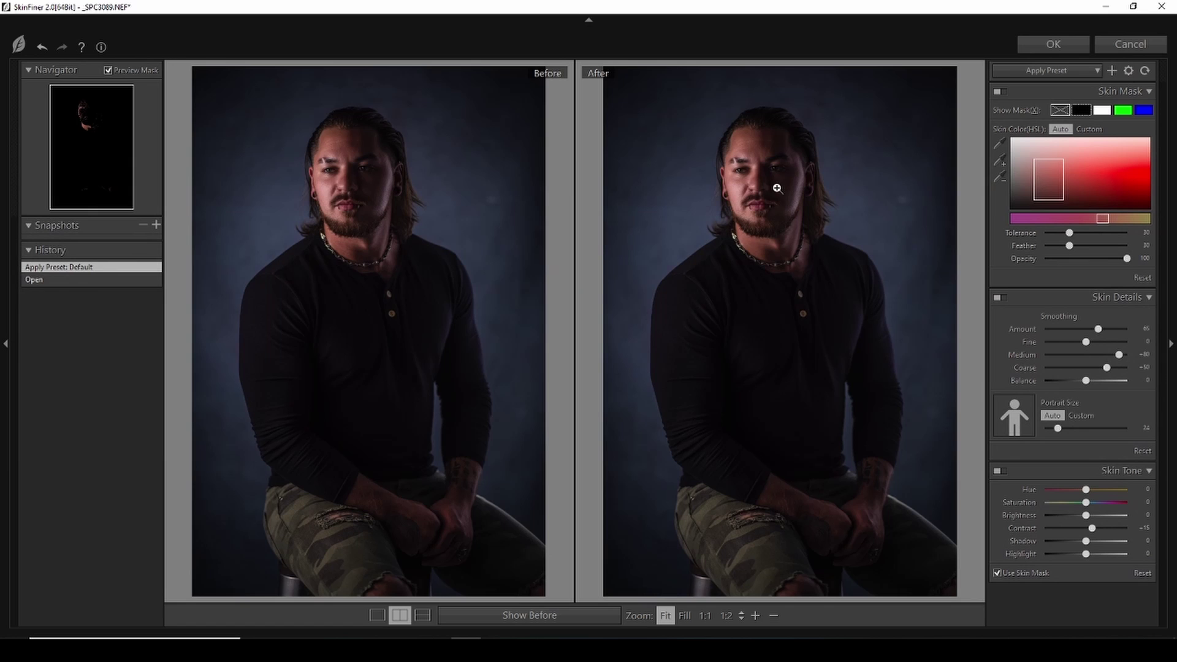
- Apply SkinFiner with Skin Tone Brightness -12, Mask Tolerance 100, Feather 41, Smoothing Amount 70
{"action": "left_click", "coordinate": [783, 178]}
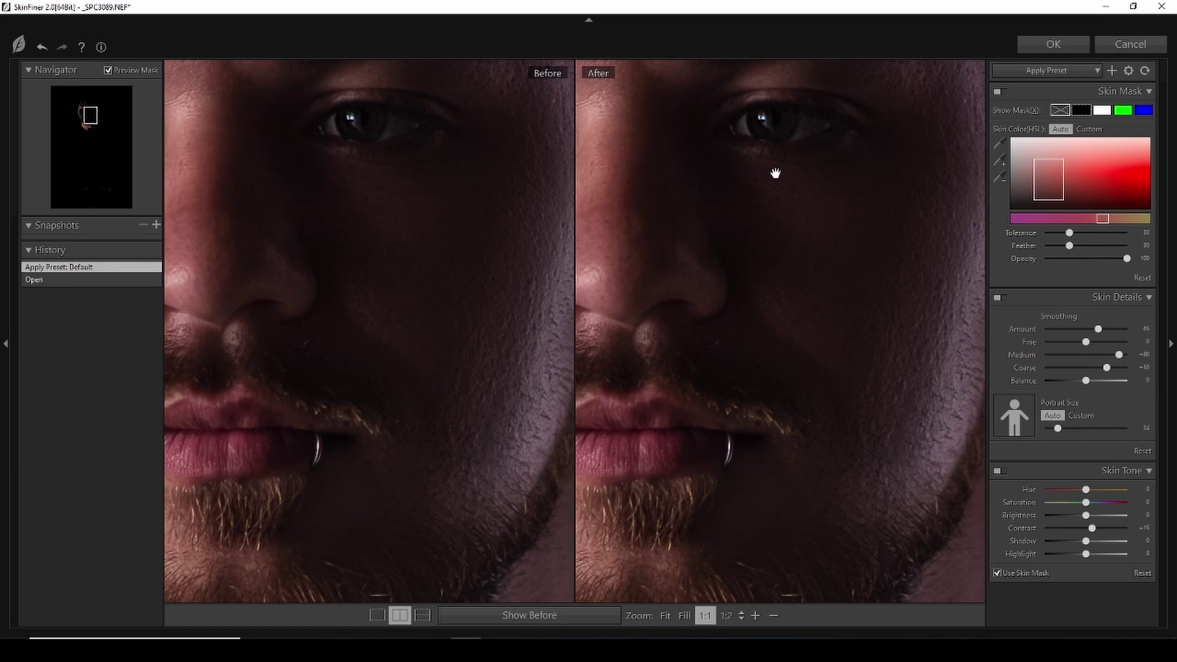
{"action": "left_click", "coordinate": [714, 256]}
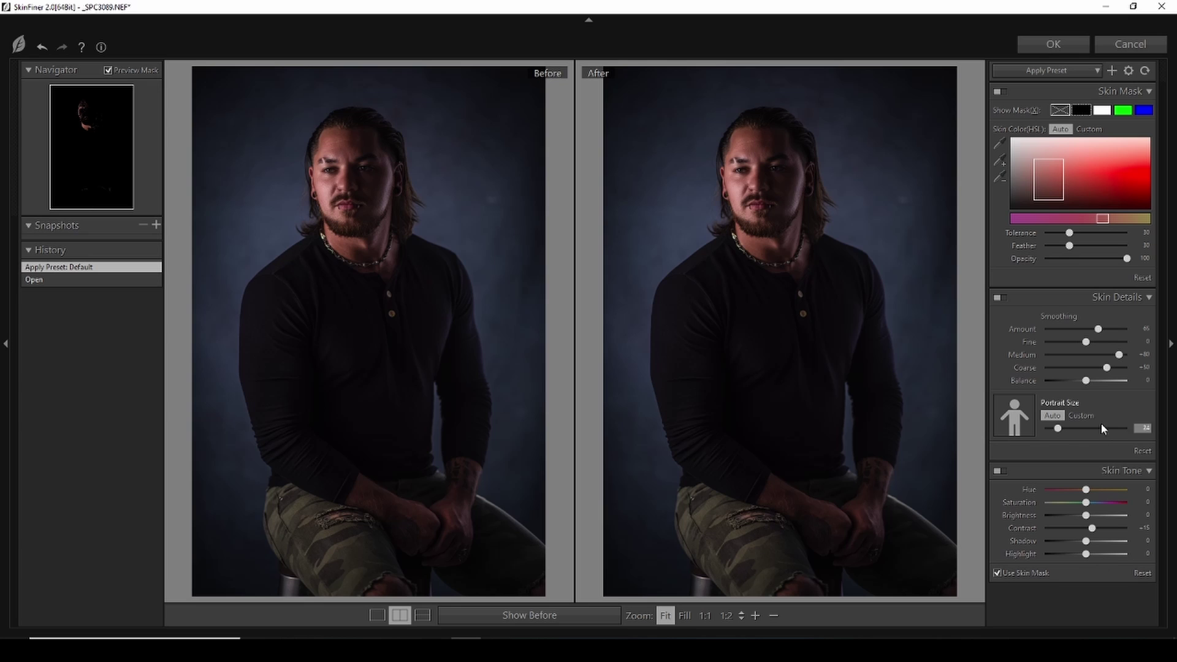
{"action": "left_click", "coordinate": [1091, 516]}
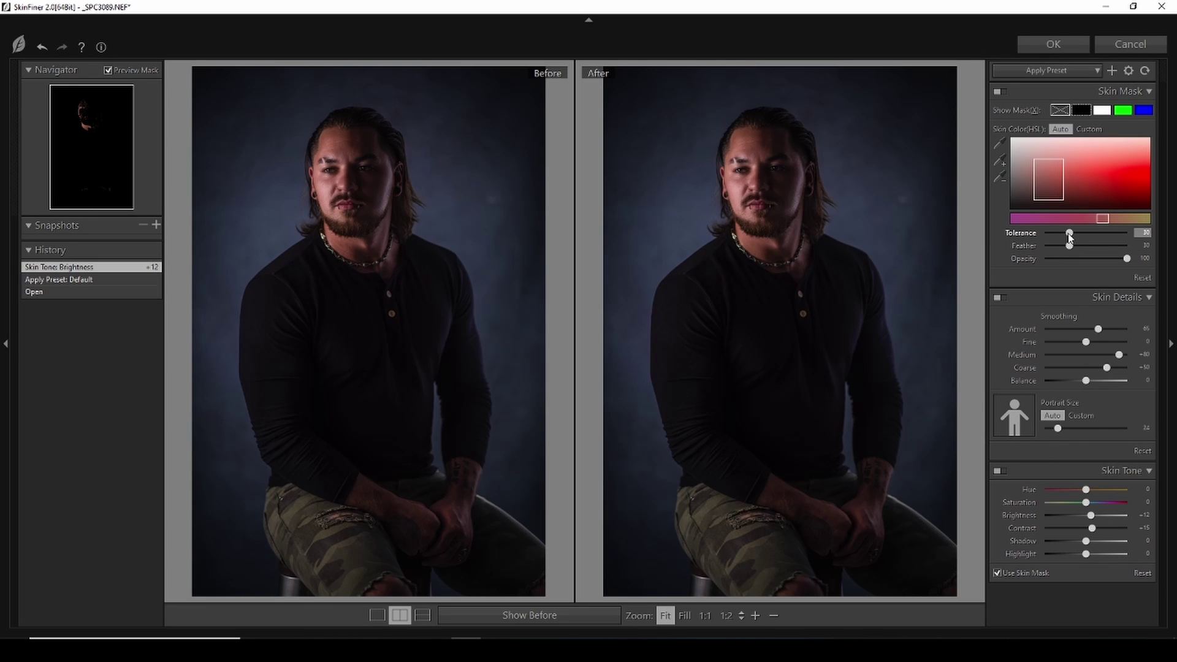
{"action": "left_click_drag", "start_coordinate": [1070, 234], "coordinate": [1130, 234]}
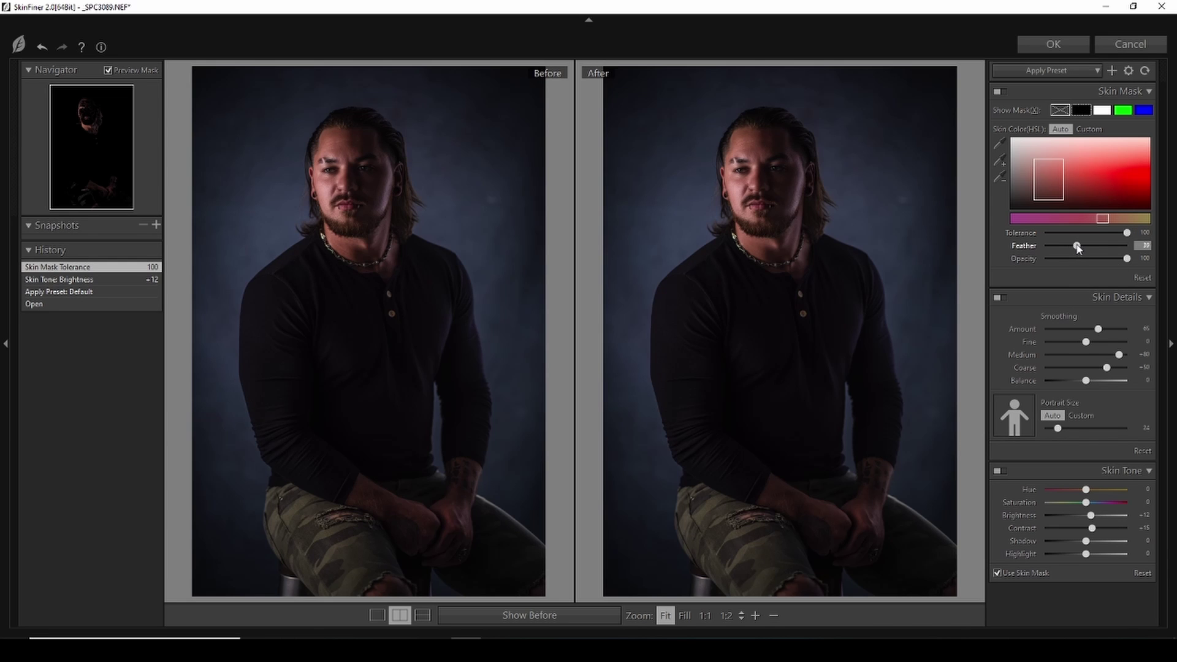
{"action": "left_click_drag", "start_coordinate": [1098, 328], "coordinate": [1102, 329]}
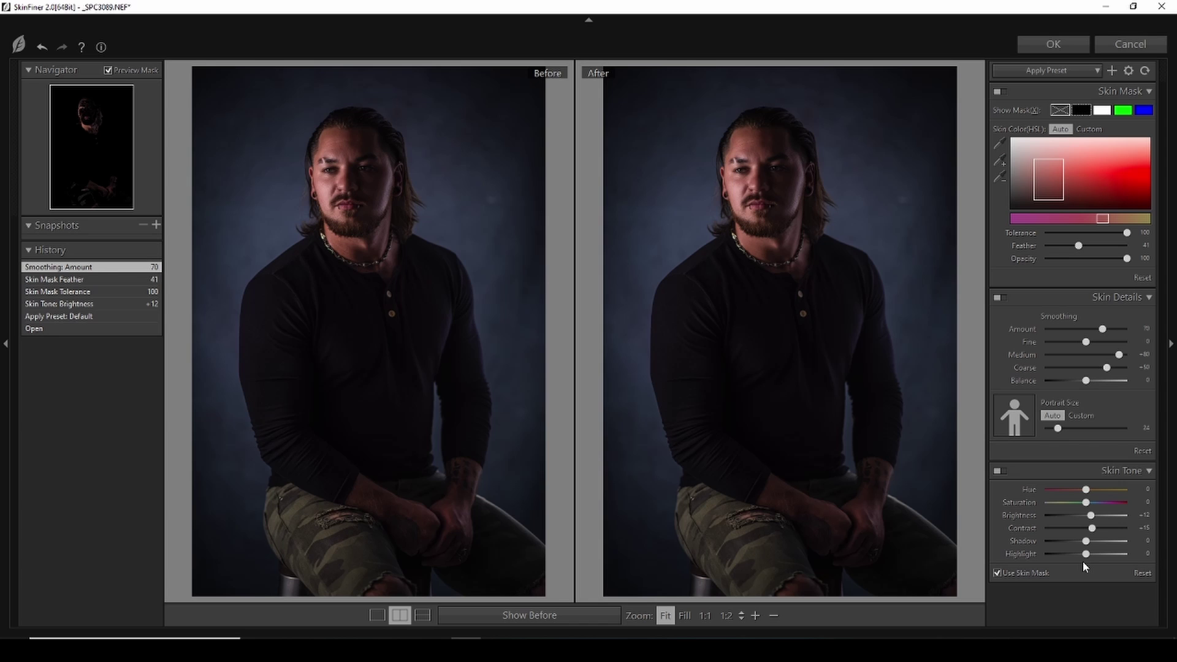
{"action": "left_click", "coordinate": [1045, 46]}
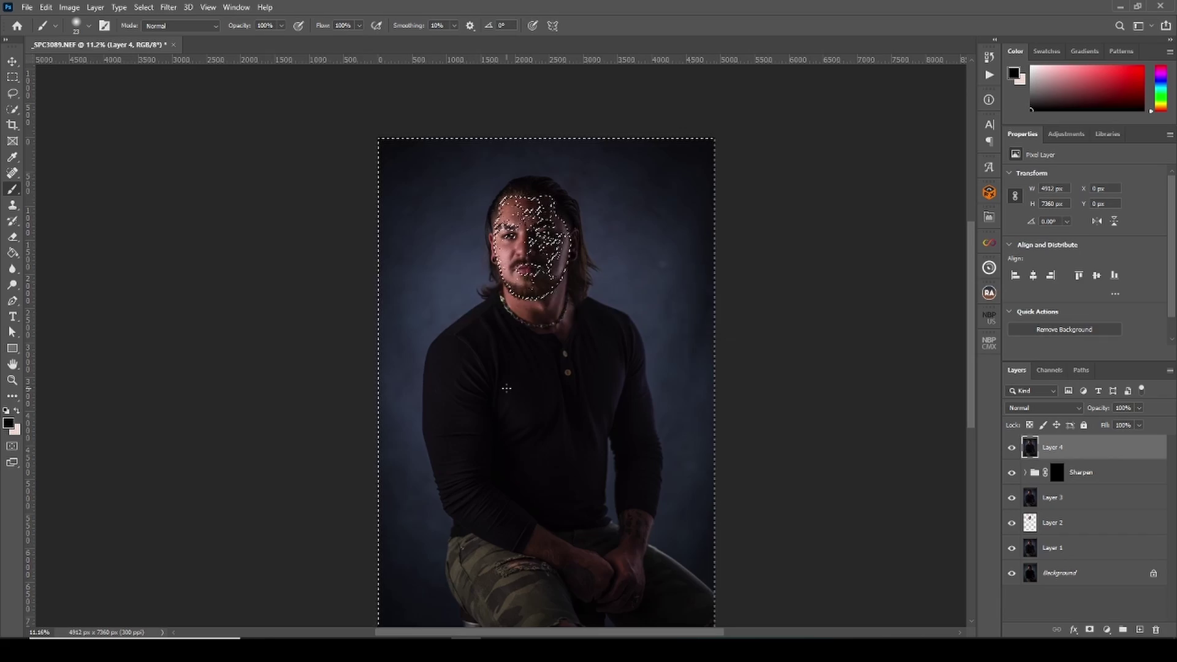
- Zoom in on the face, deselect, and toggle Layer 4 to compare before and after
{"action": "scroll", "coordinate": [502, 218], "scroll_direction": "up", "scroll_amount": 1}
{"action": "scroll", "coordinate": [501, 219], "scroll_direction": "up", "scroll_amount": 4}
{"action": "key", "text": "ctrl+plus"}
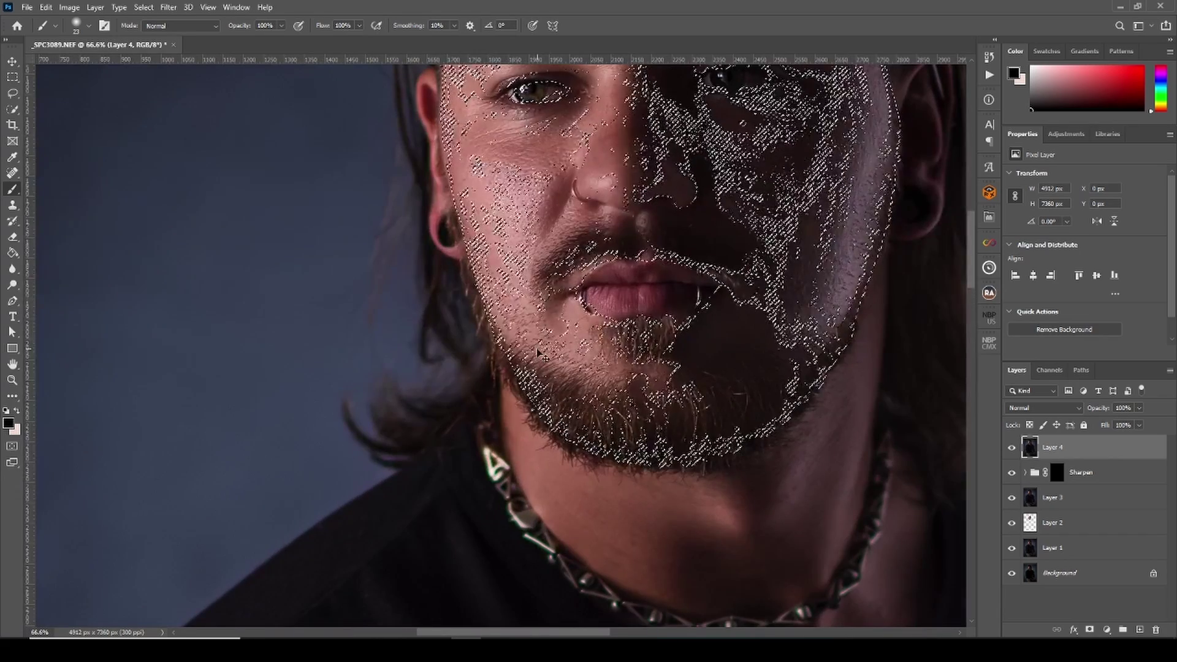
{"action": "key", "text": "ctrl+d"}
{"action": "scroll", "coordinate": [541, 313], "scroll_direction": "down", "scroll_amount": 4}
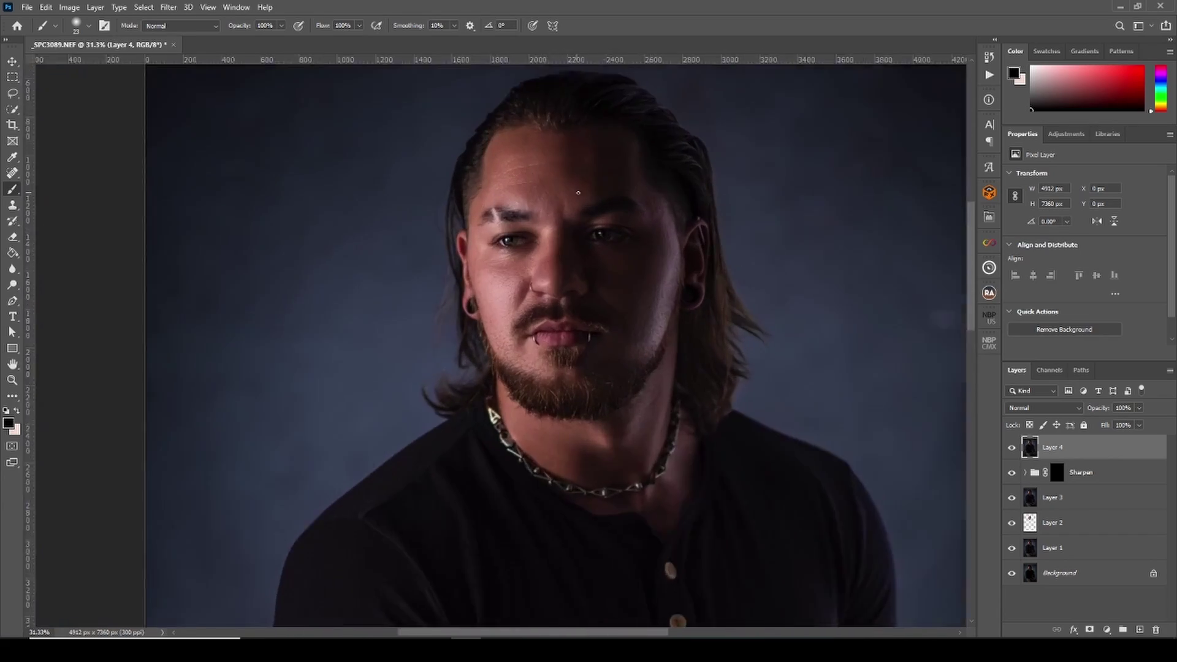
{"action": "scroll", "coordinate": [622, 311], "scroll_direction": "up", "scroll_amount": 2}
{"action": "scroll", "coordinate": [570, 429], "scroll_direction": "up", "scroll_amount": 3}
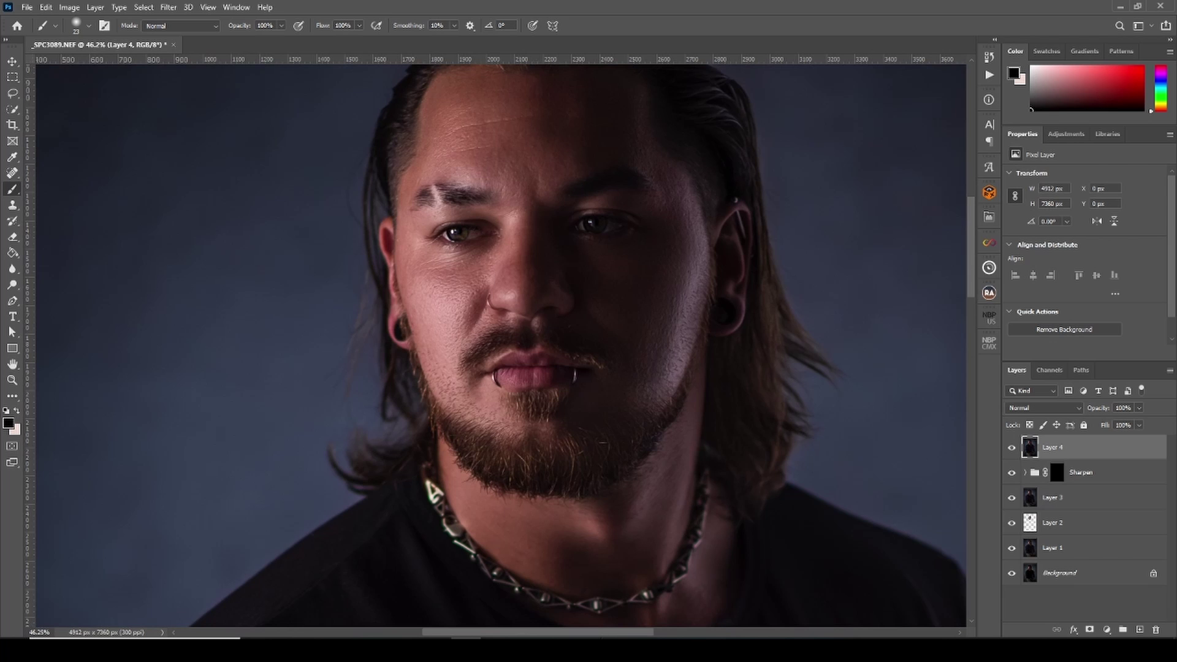
{"action": "scroll", "coordinate": [594, 593], "scroll_direction": "up", "scroll_amount": 1}
{"action": "left_click", "coordinate": [1012, 448]}
{"action": "left_click", "coordinate": [1012, 448]}
{"action": "left_click", "coordinate": [1012, 447]}
{"action": "left_click", "coordinate": [1012, 448]}
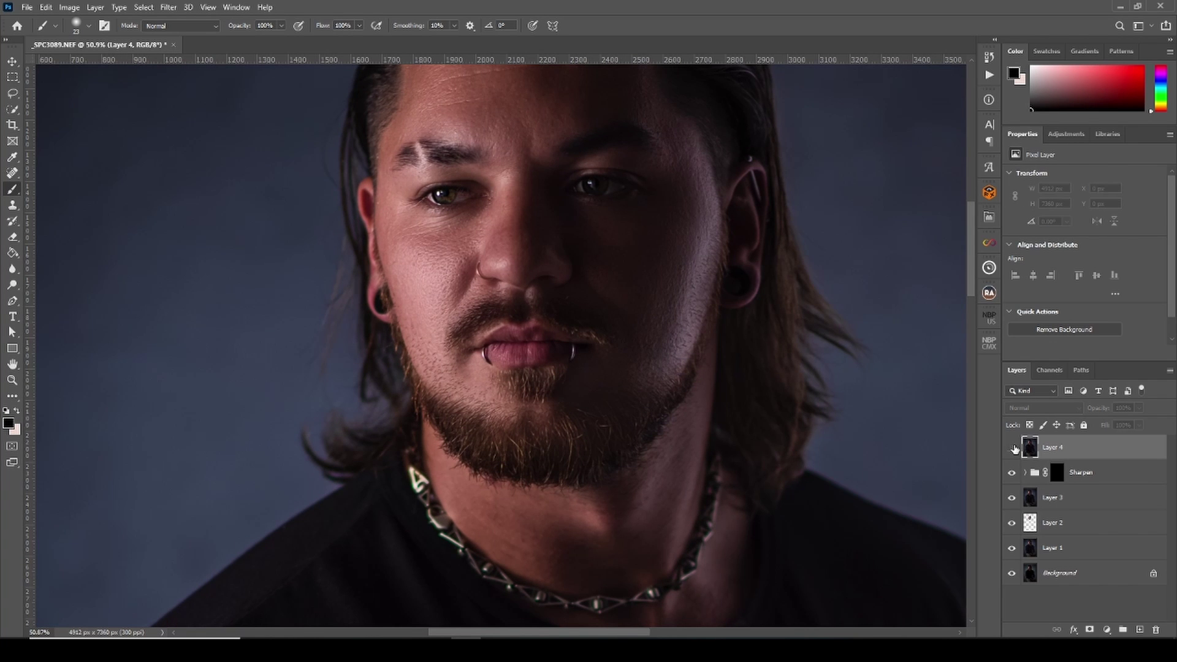
- Pan around the portrait to review the smoothed retouch
{"action": "scroll", "coordinate": [605, 288], "scroll_direction": "down", "scroll_amount": 3}
{"action": "scroll", "coordinate": [605, 288], "scroll_direction": "down", "scroll_amount": 2}
{"action": "scroll", "coordinate": [604, 288], "scroll_direction": "up", "scroll_amount": 5}
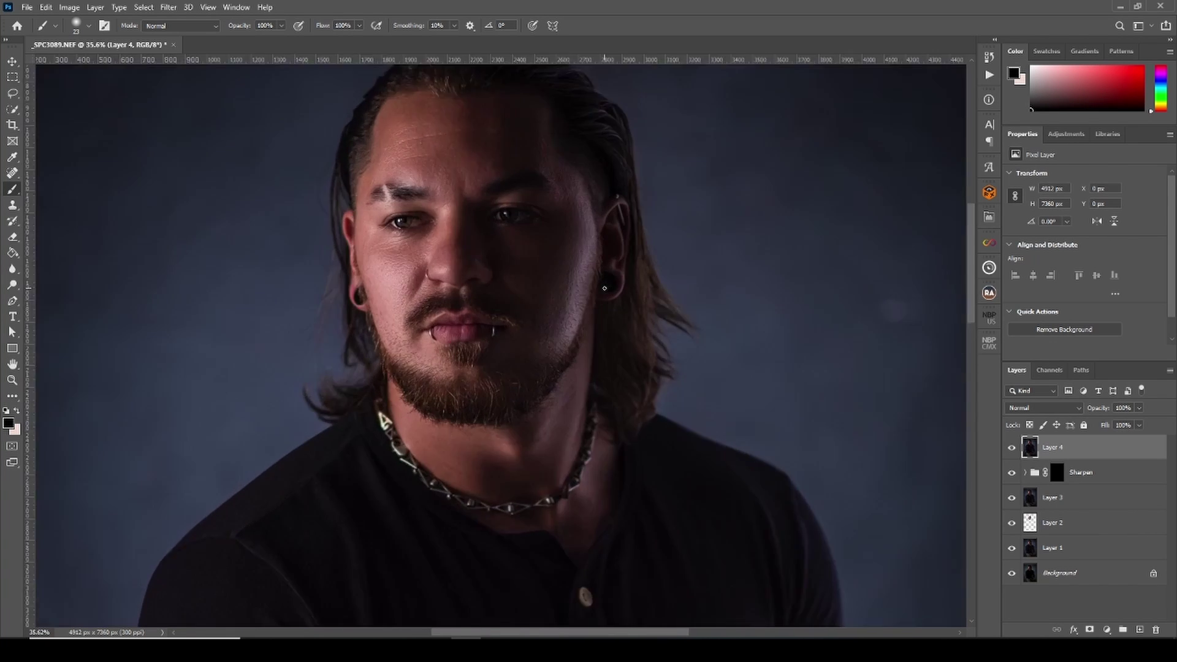
{"action": "scroll", "coordinate": [604, 288], "scroll_direction": "up", "scroll_amount": 1}
{"action": "scroll", "coordinate": [529, 300], "scroll_direction": "down", "scroll_amount": 4}
{"action": "scroll", "coordinate": [514, 295], "scroll_direction": "up", "scroll_amount": 3}
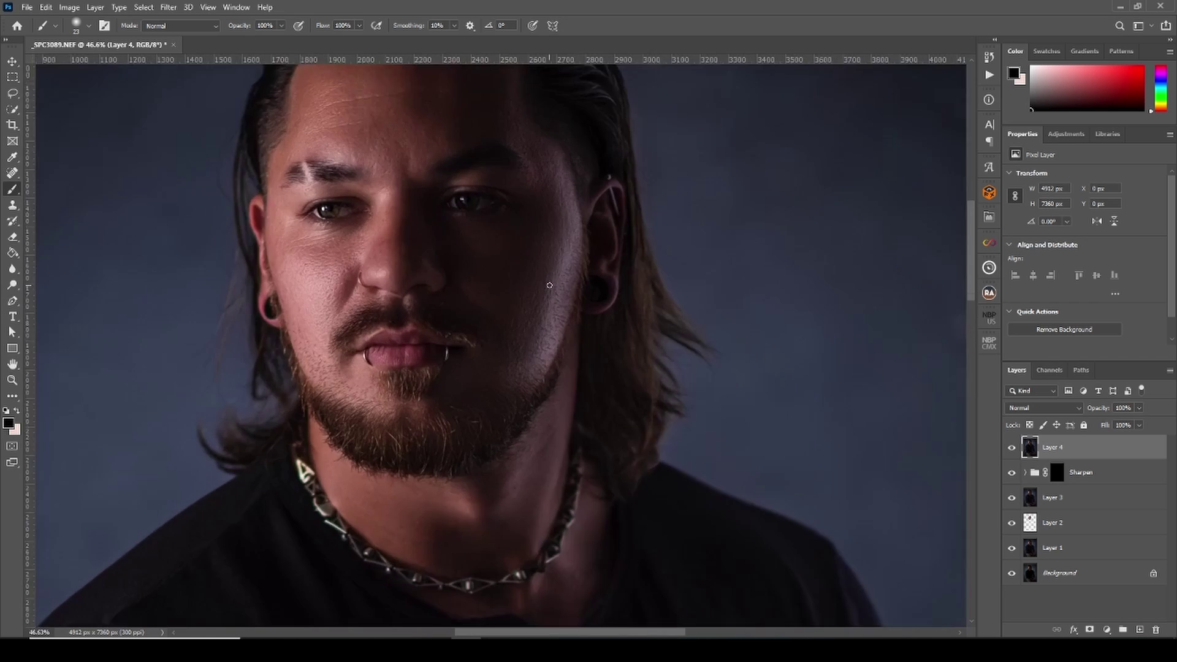
{"action": "scroll", "coordinate": [552, 291], "scroll_direction": "down", "scroll_amount": 2}
{"action": "key", "text": "h"}
{"action": "scroll", "coordinate": [590, 267], "scroll_direction": "down", "scroll_amount": 2}
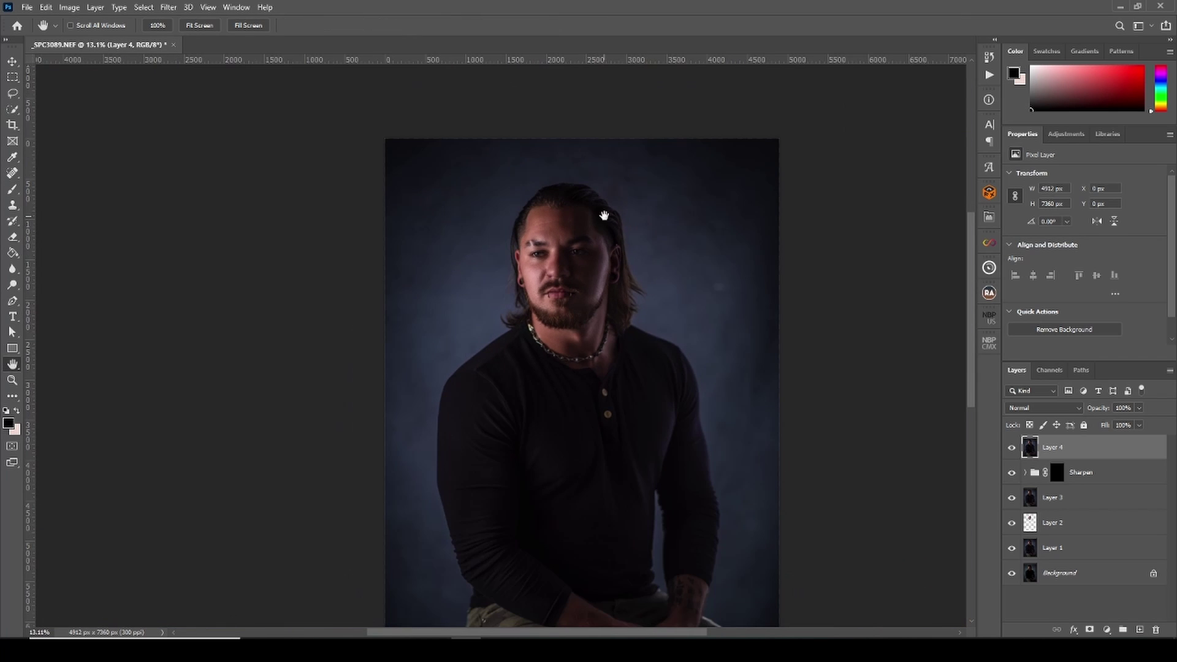
{"action": "scroll", "coordinate": [606, 213], "scroll_direction": "down", "scroll_amount": 2}
{"action": "scroll", "coordinate": [607, 210], "scroll_direction": "down", "scroll_amount": 1}
{"action": "scroll", "coordinate": [658, 423], "scroll_direction": "up", "scroll_amount": 1}
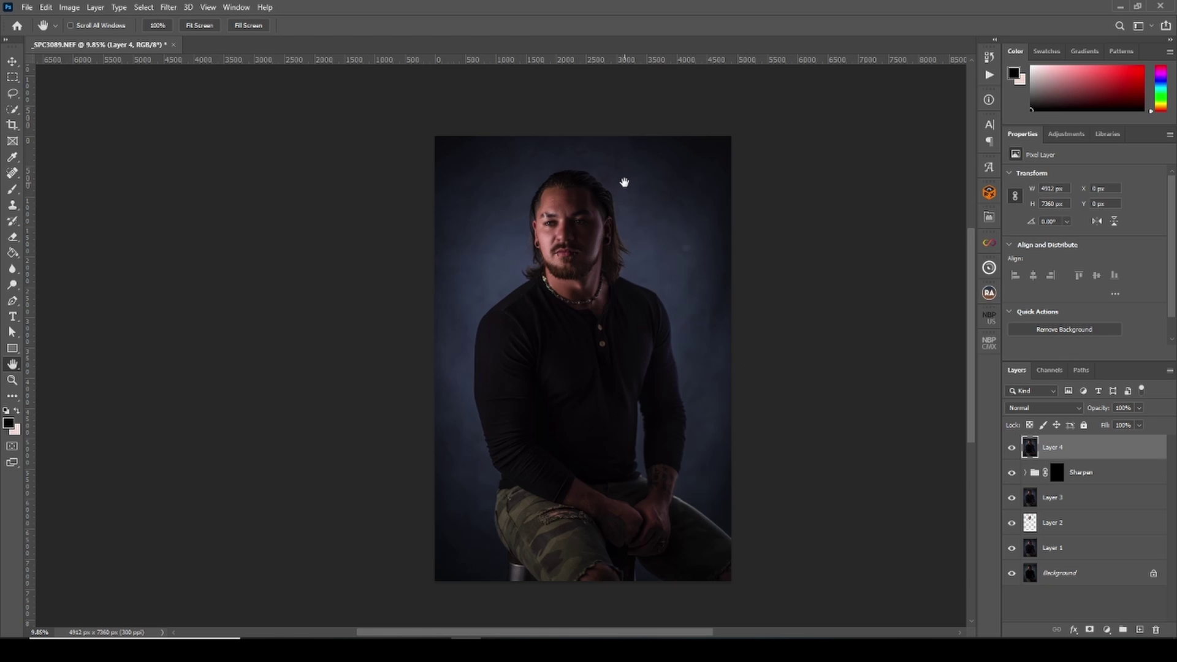
{"action": "scroll", "coordinate": [624, 182], "scroll_direction": "up", "scroll_amount": 1}
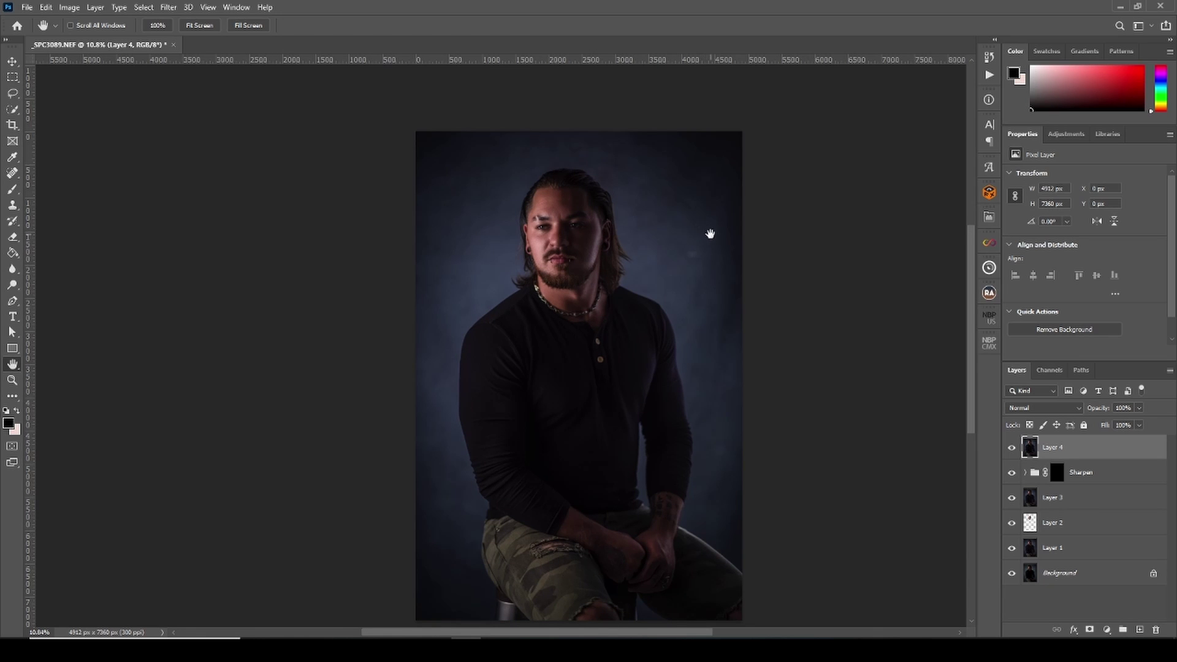
- Lasso and Content-Aware fill two backdrop spots beside the head and shirt, then deselect
{"action": "left_click", "coordinate": [13, 93]}
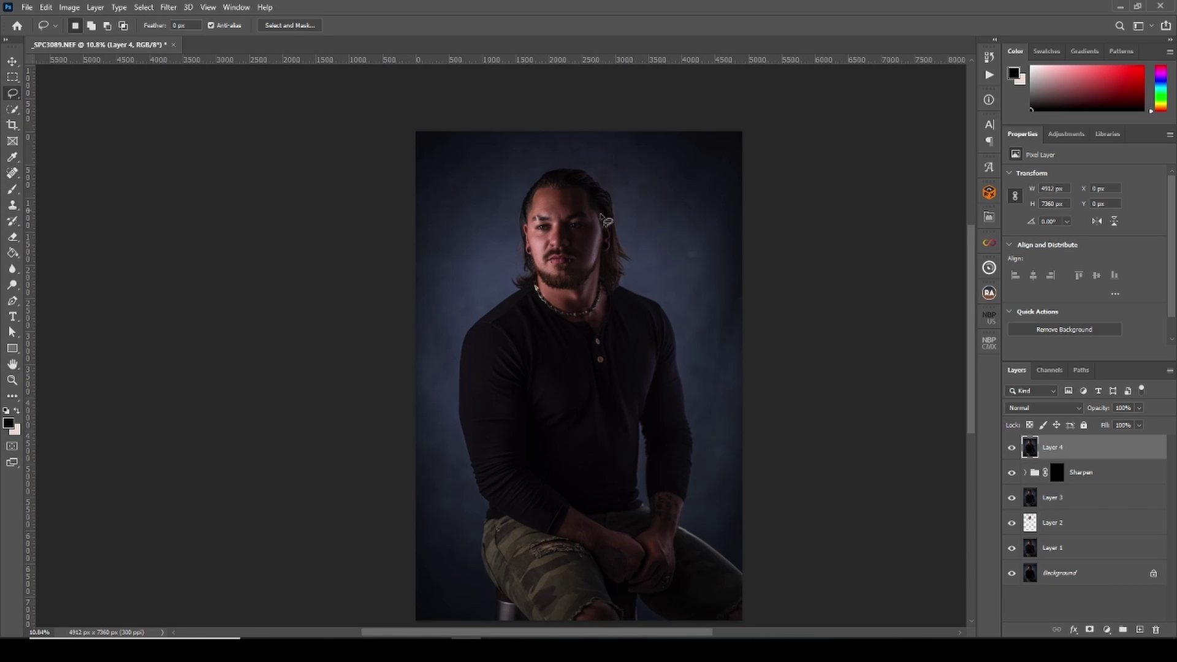
{"action": "left_click_drag", "start_coordinate": [695, 243], "coordinate": [697, 251]}
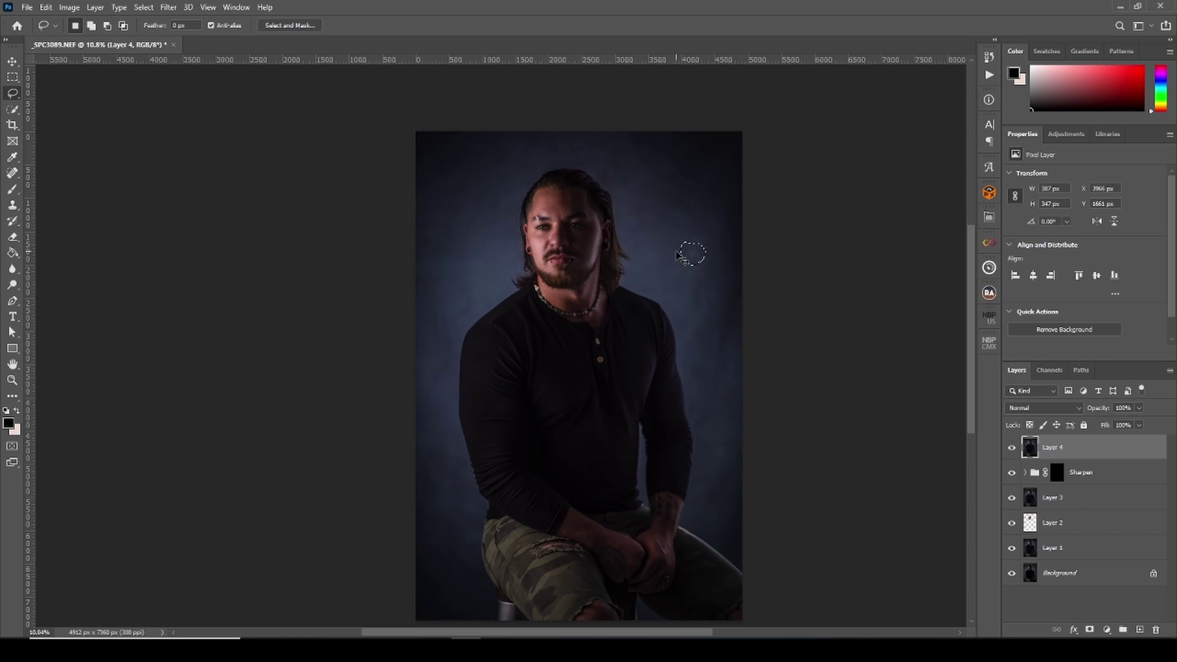
{"action": "key", "text": "shift+BackSpace"}
{"action": "left_click", "coordinate": [665, 174]}
{"action": "left_click_drag", "start_coordinate": [727, 455], "coordinate": [733, 437]}
{"action": "key", "text": "shift+BackSpace"}
{"action": "left_click", "coordinate": [663, 174]}
{"action": "scroll", "coordinate": [754, 456], "scroll_direction": "up", "scroll_amount": 4}
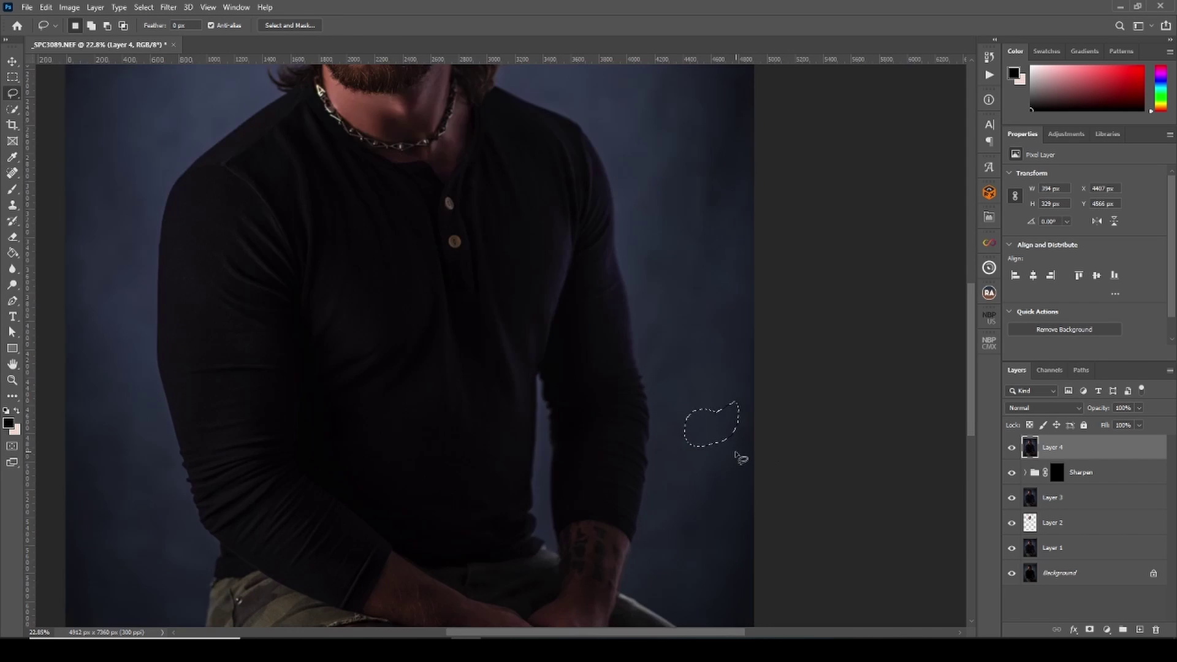
{"action": "key", "text": "ctrl+d"}
{"action": "scroll", "coordinate": [706, 455], "scroll_direction": "down", "scroll_amount": 5}
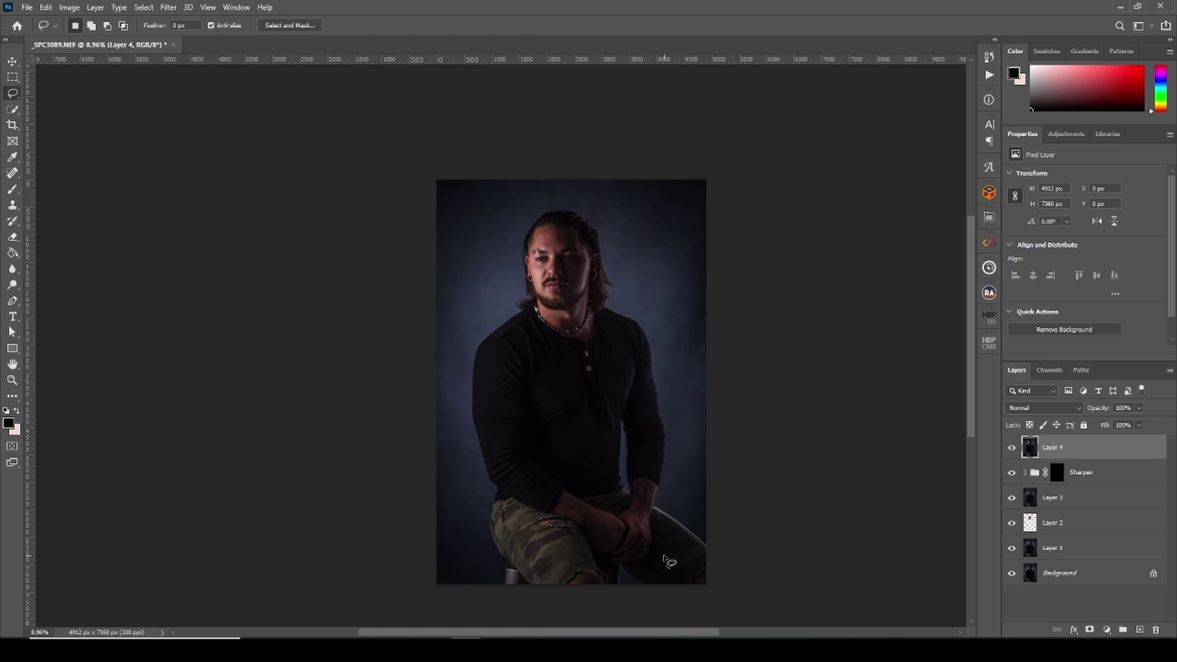
{"action": "scroll", "coordinate": [668, 560], "scroll_direction": "up", "scroll_amount": 1}
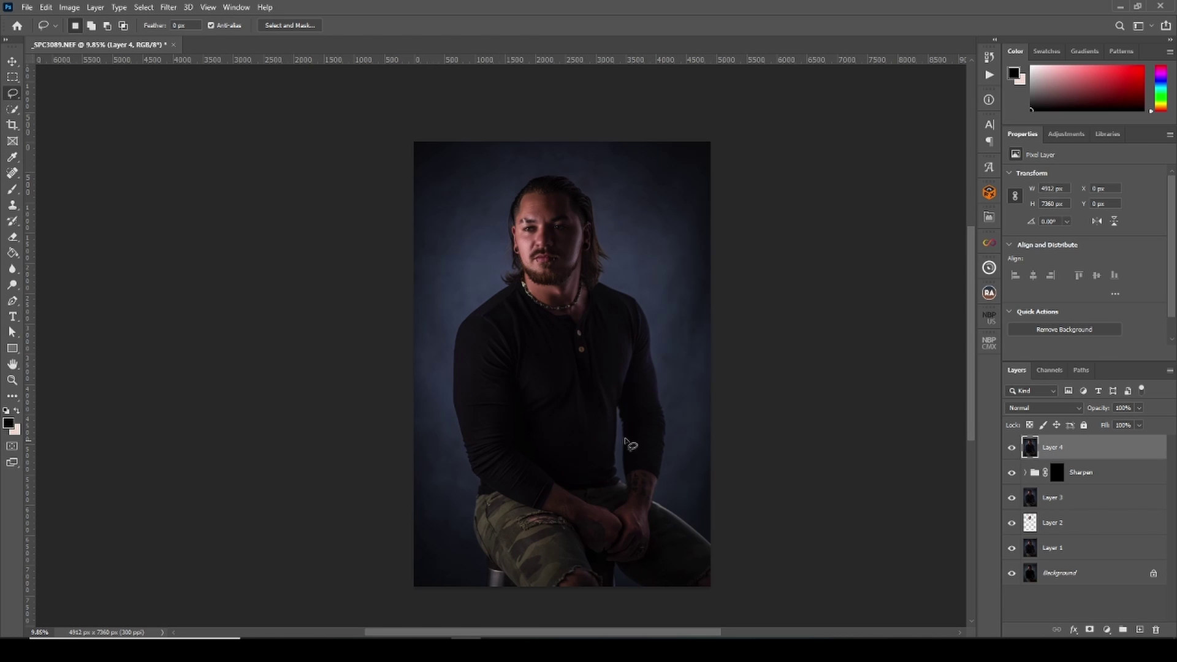
{"action": "left_click", "coordinate": [167, 7]}
- In Camera Raw Filter, drag a Graduated Filter from the right side leftward across the photo
{"action": "left_click", "coordinate": [190, 98]}
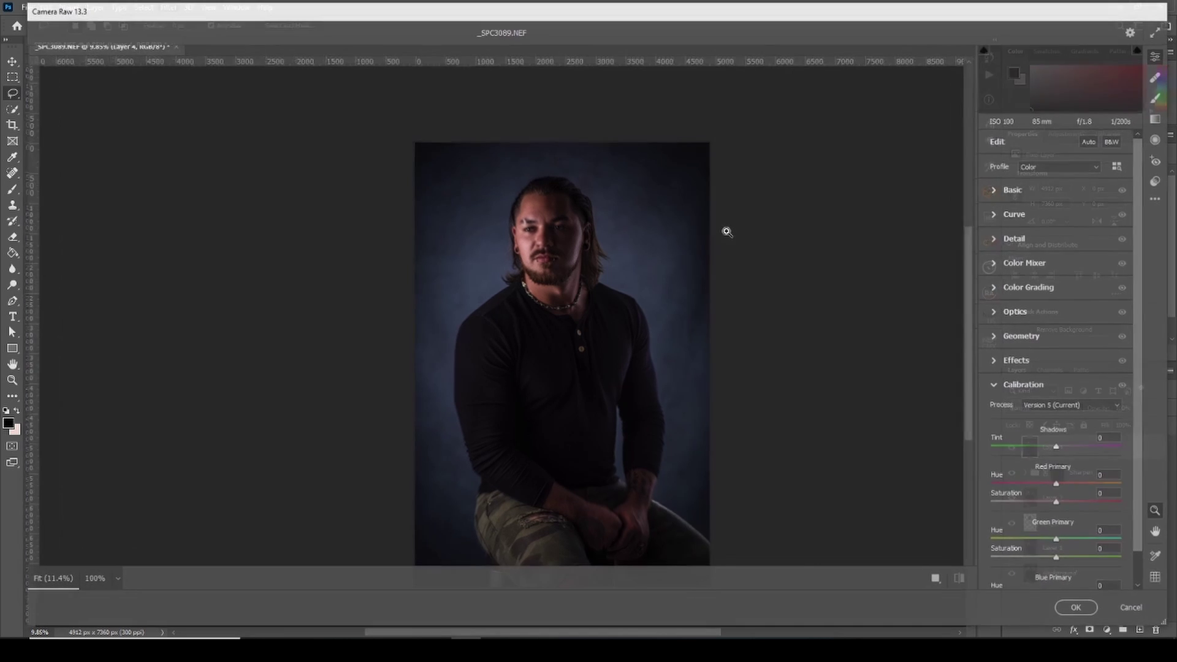
{"action": "left_click", "coordinate": [1159, 118]}
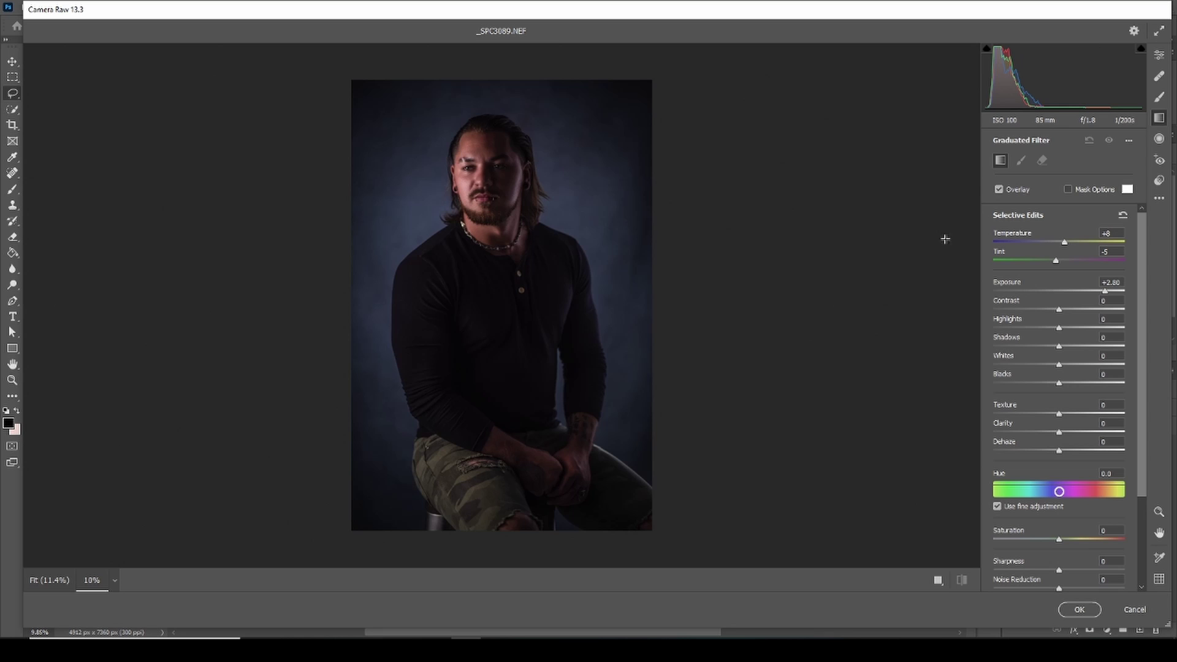
{"action": "key", "text": "ctrl+minus"}
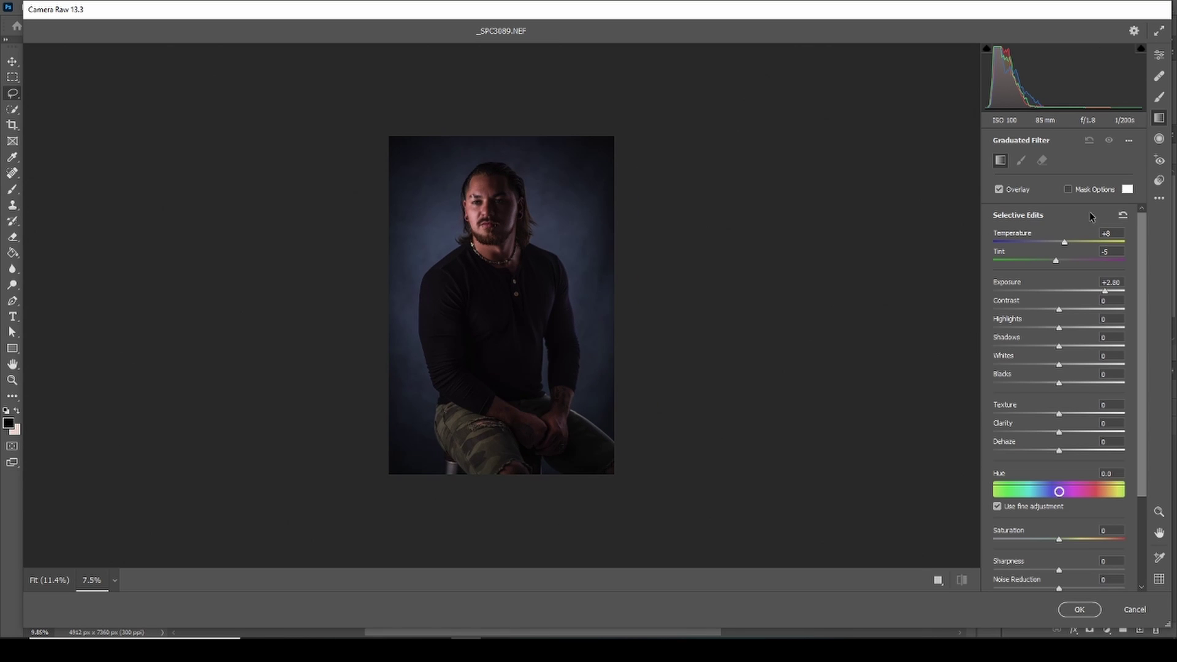
{"action": "left_click_drag", "start_coordinate": [625, 283], "coordinate": [415, 280]}
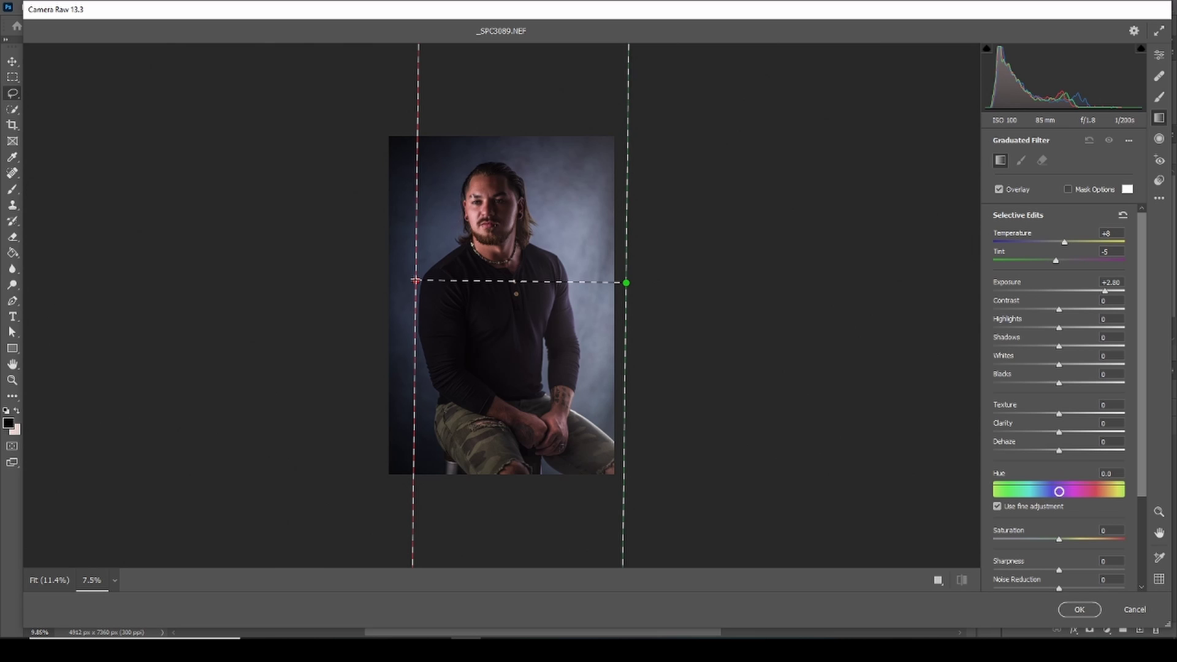
- Set the gradient's Temperature and Tint to +100 and extend its start to the left edge
{"action": "left_click_drag", "start_coordinate": [415, 280], "coordinate": [415, 280]}
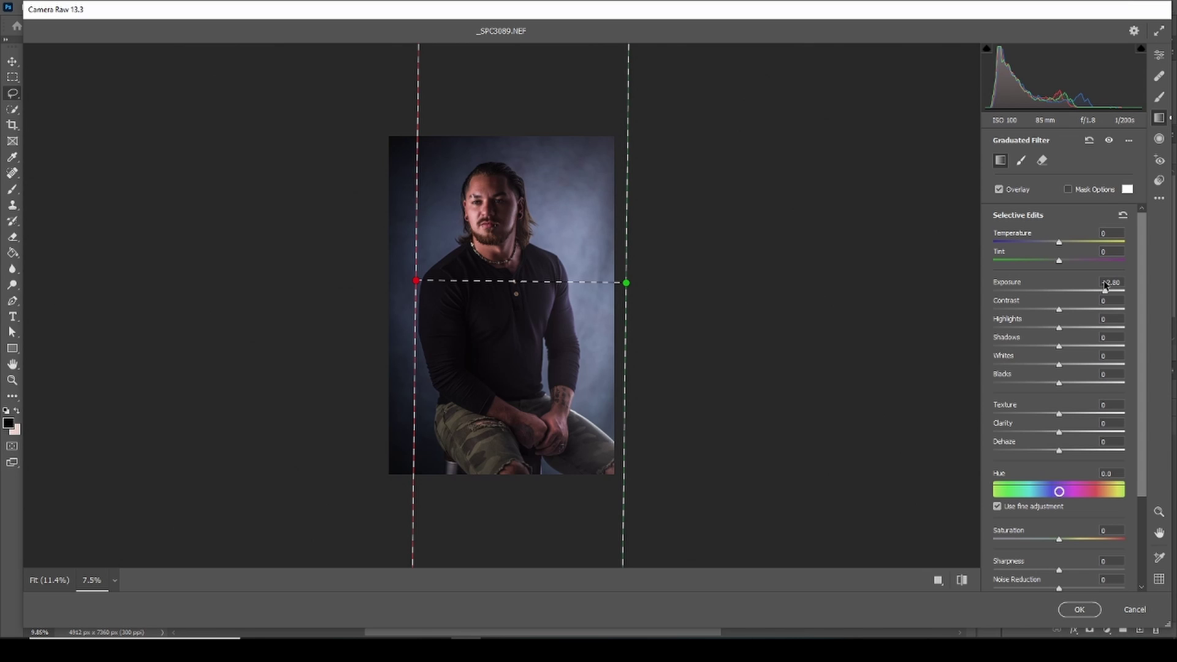
{"action": "left_click_drag", "start_coordinate": [1056, 244], "coordinate": [1126, 243]}
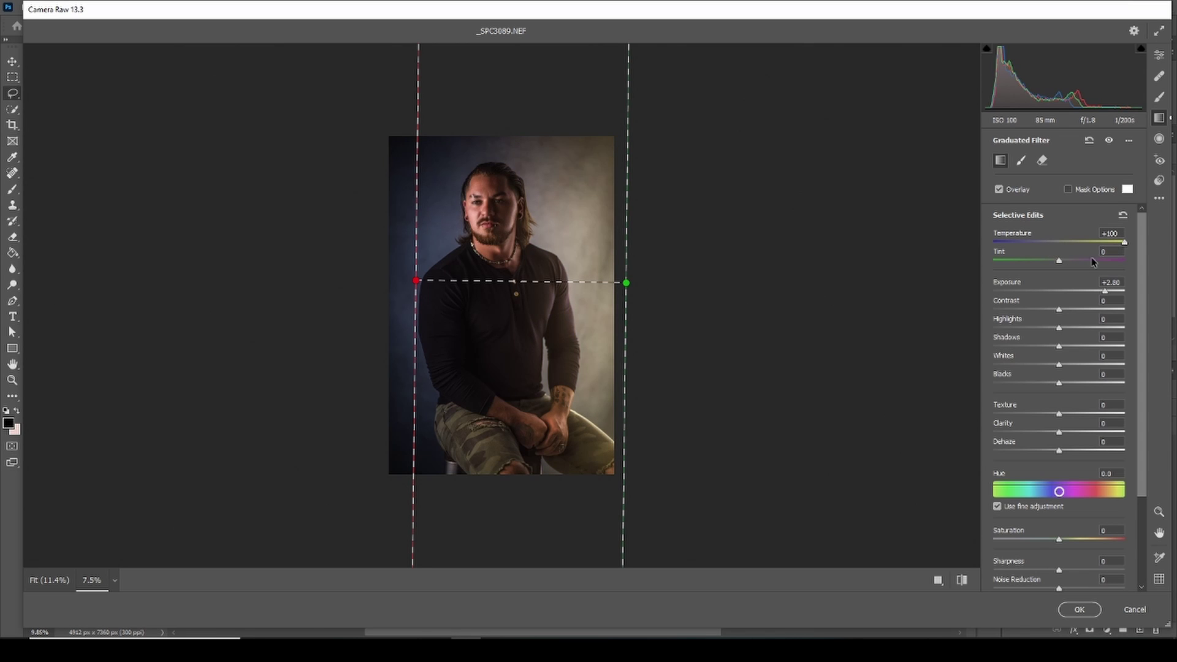
{"action": "left_click_drag", "start_coordinate": [1060, 262], "coordinate": [1167, 275]}
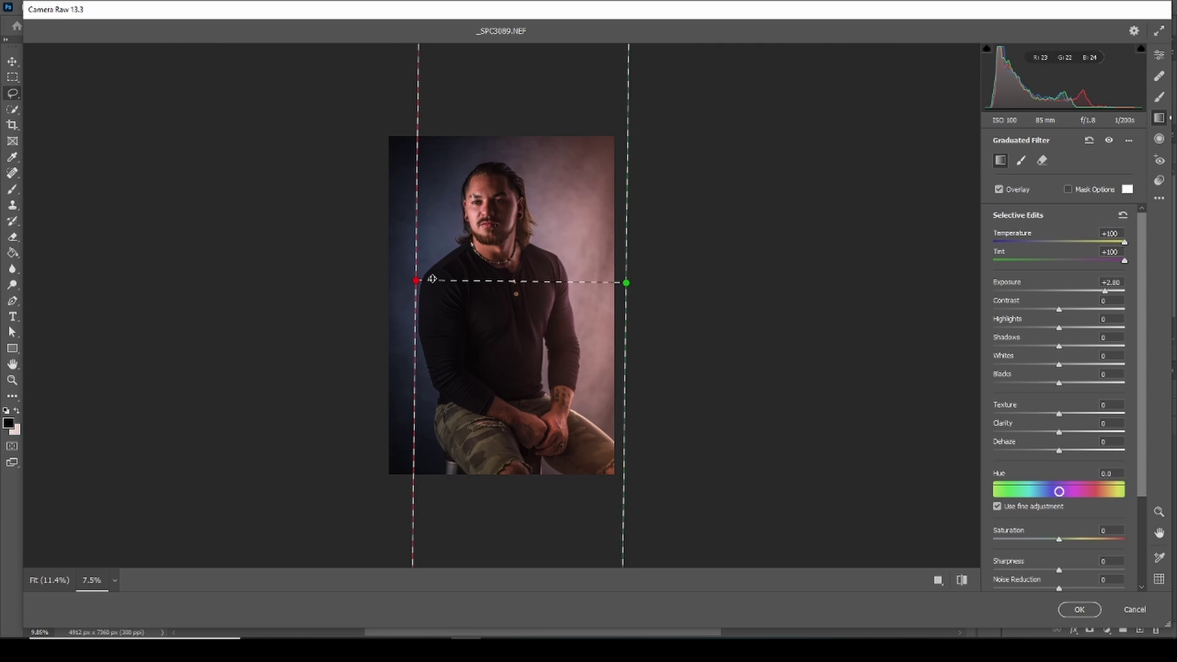
{"action": "left_click_drag", "start_coordinate": [416, 281], "coordinate": [380, 283]}
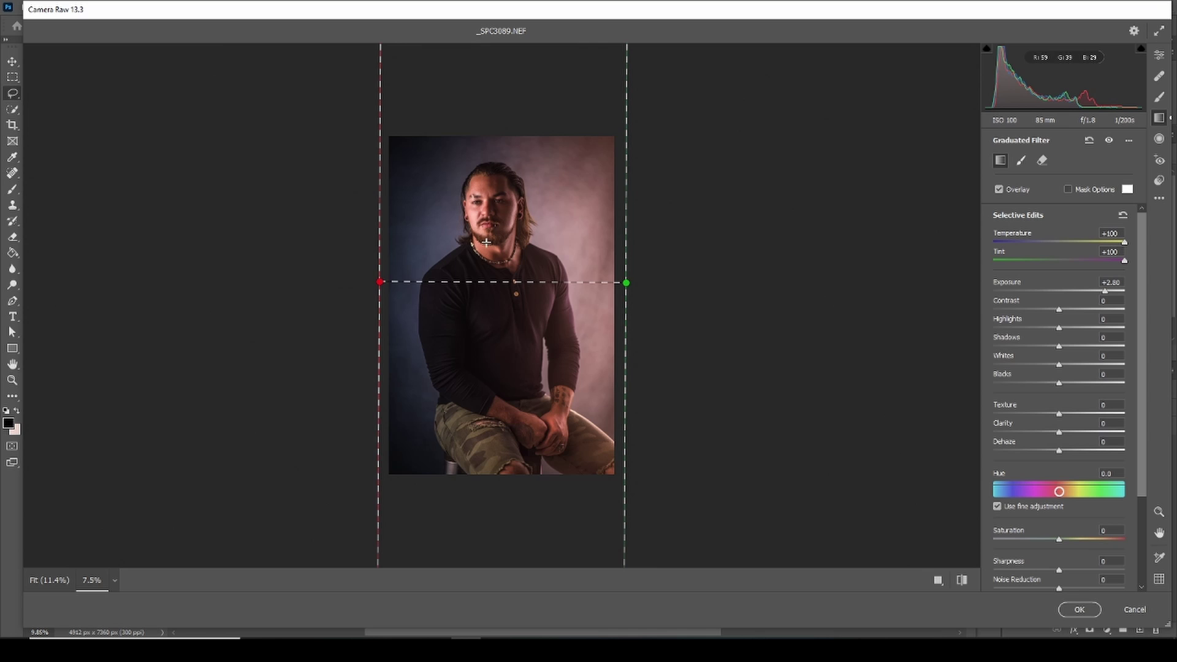
- Zoom and pan to check the face, then commit the Camera Raw edits to Layer 4
{"action": "scroll", "coordinate": [486, 242], "scroll_direction": "up", "scroll_amount": 2}
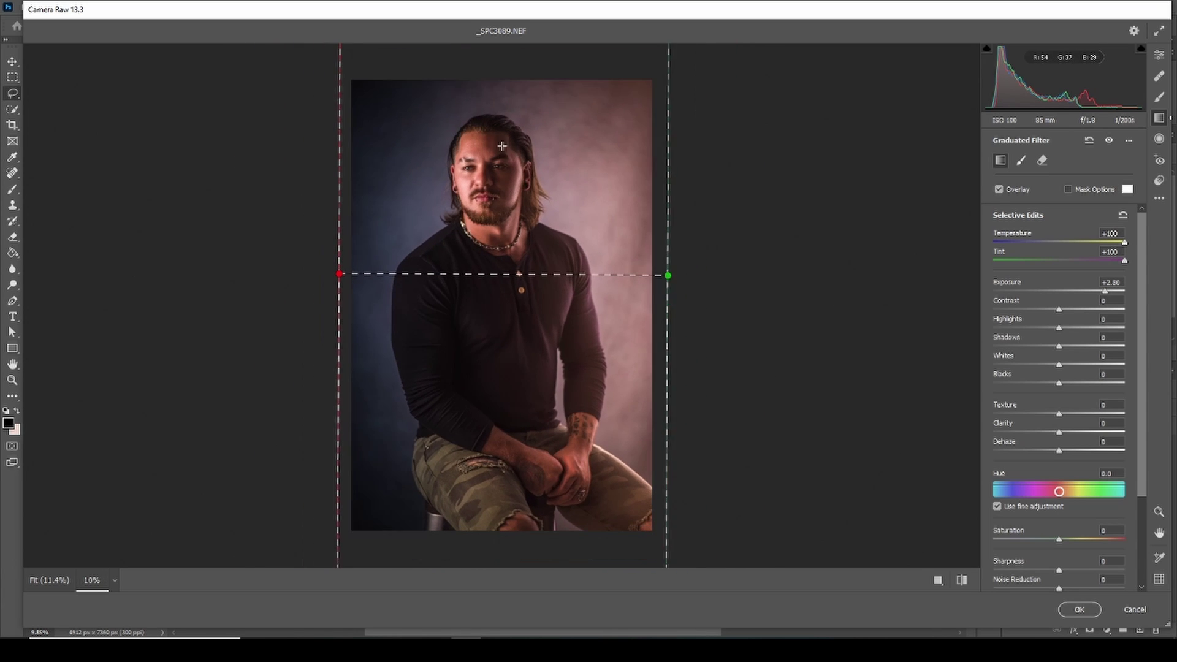
{"action": "scroll", "coordinate": [501, 146], "scroll_direction": "down", "scroll_amount": 1}
{"action": "scroll", "coordinate": [508, 87], "scroll_direction": "up", "scroll_amount": 2}
{"action": "scroll", "coordinate": [509, 100], "scroll_direction": "up", "scroll_amount": 1}
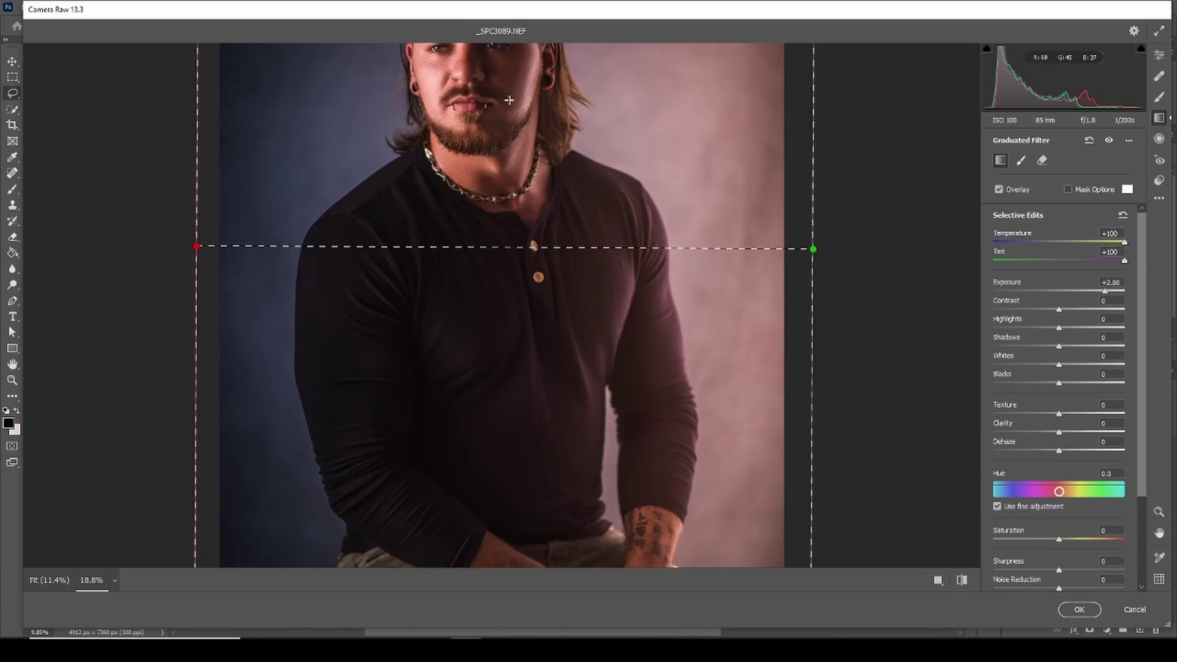
{"action": "scroll", "coordinate": [509, 100], "scroll_direction": "down", "scroll_amount": 2}
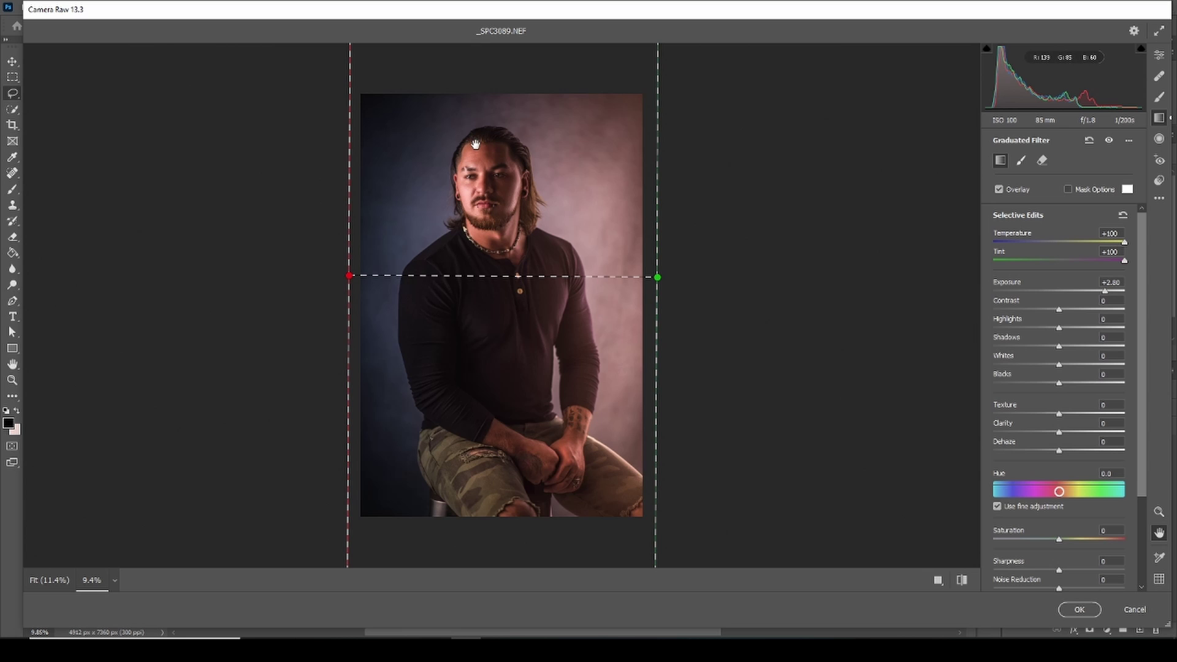
{"action": "scroll", "coordinate": [483, 215], "scroll_direction": "up", "scroll_amount": 1}
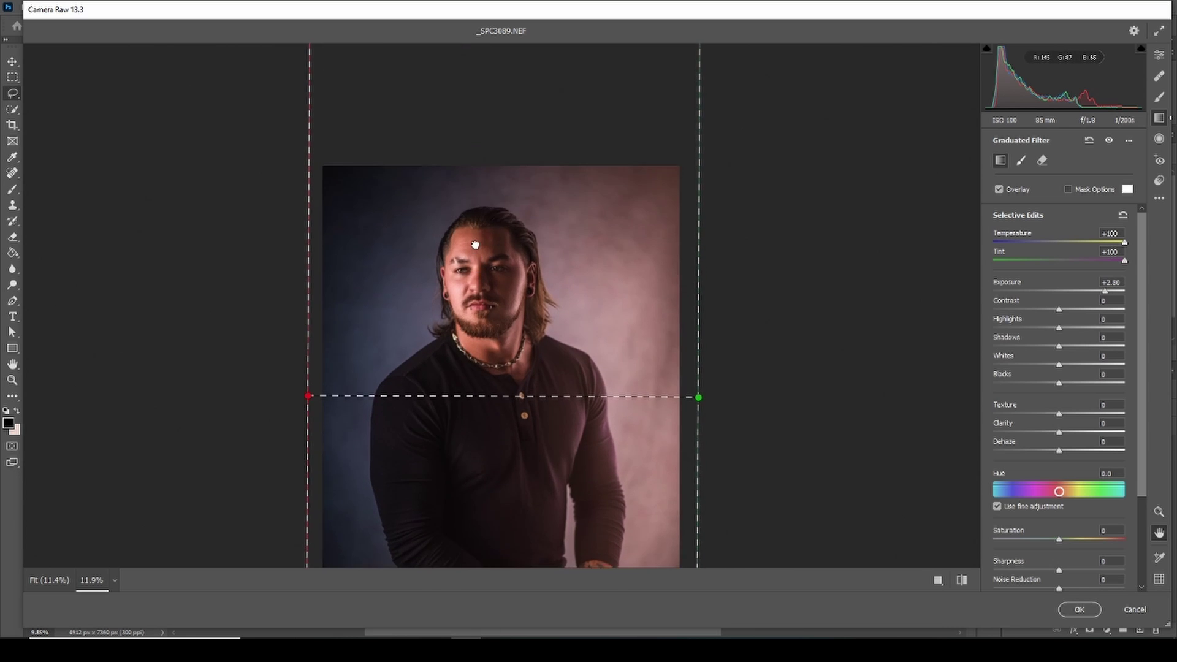
{"action": "scroll", "coordinate": [479, 244], "scroll_direction": "up", "scroll_amount": 2}
{"action": "scroll", "coordinate": [482, 210], "scroll_direction": "up", "scroll_amount": 1}
{"action": "left_click_drag", "start_coordinate": [482, 131], "coordinate": [462, 320]}
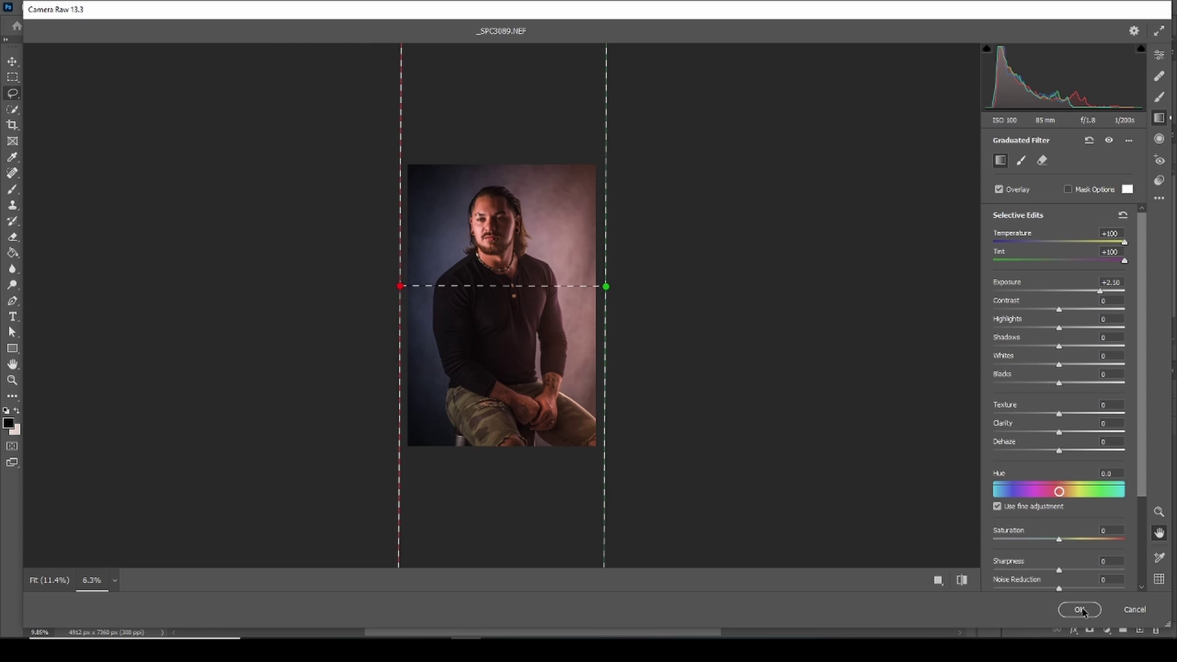
{"action": "left_click", "coordinate": [1081, 610]}
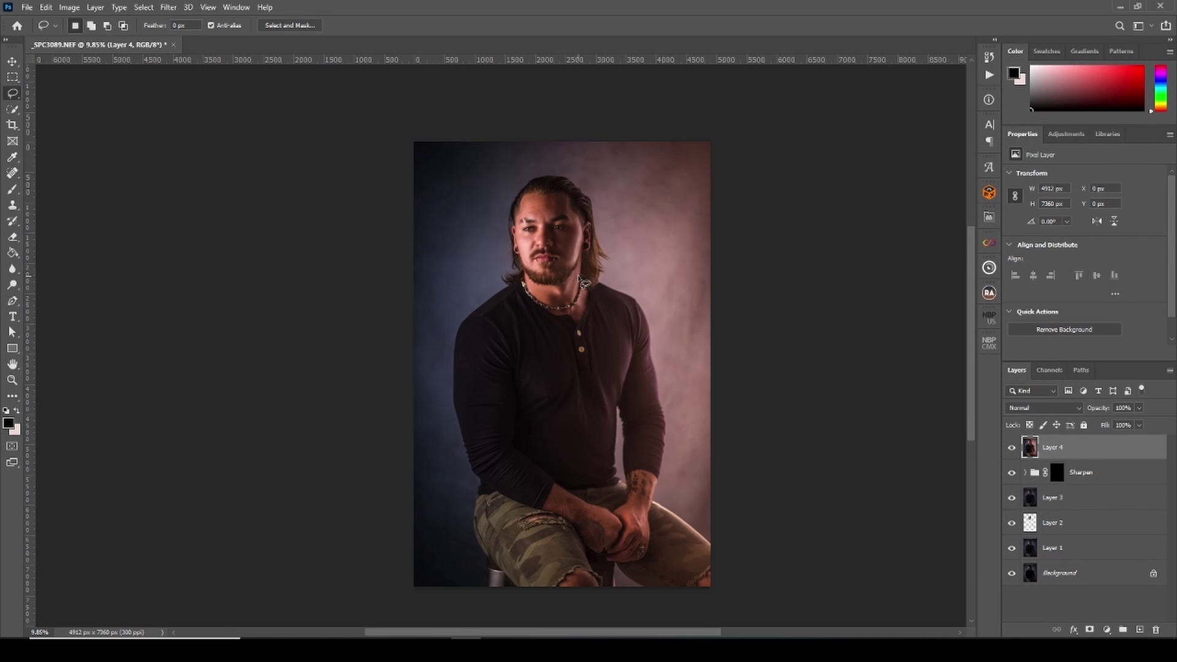
{"action": "scroll", "coordinate": [518, 202], "scroll_direction": "up", "scroll_amount": 2}
{"action": "scroll", "coordinate": [530, 233], "scroll_direction": "up", "scroll_amount": 3}
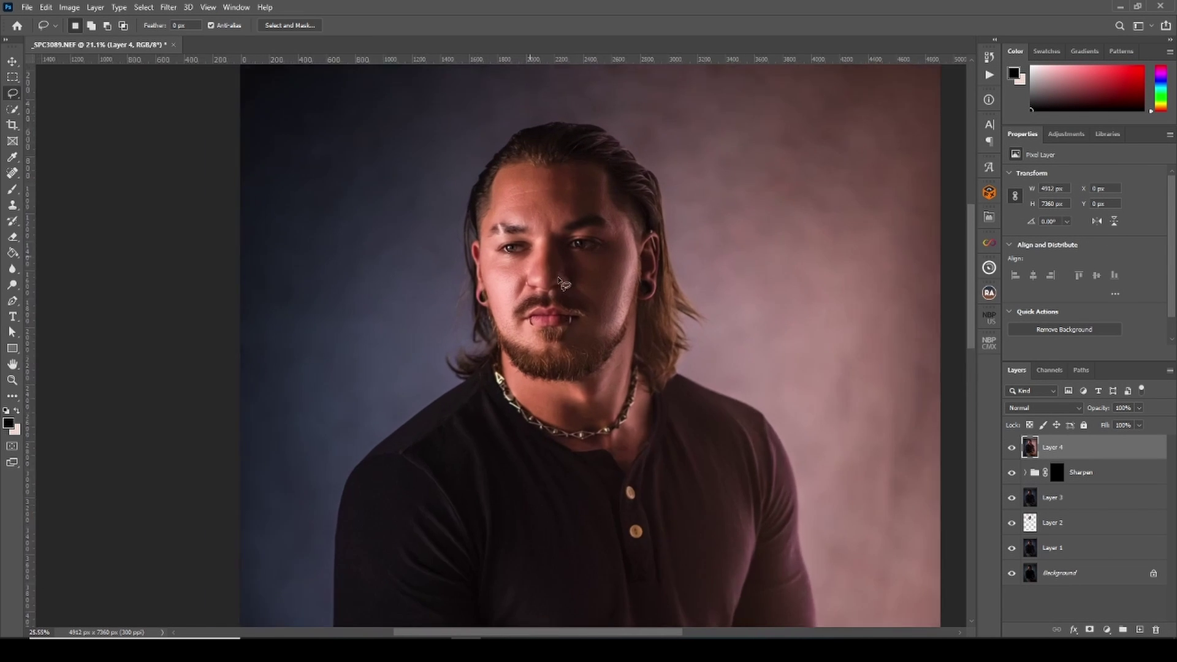
{"action": "scroll", "coordinate": [546, 270], "scroll_direction": "up", "scroll_amount": 3}
{"action": "scroll", "coordinate": [557, 300], "scroll_direction": "up", "scroll_amount": 3}
{"action": "scroll", "coordinate": [559, 300], "scroll_direction": "up", "scroll_amount": 2}
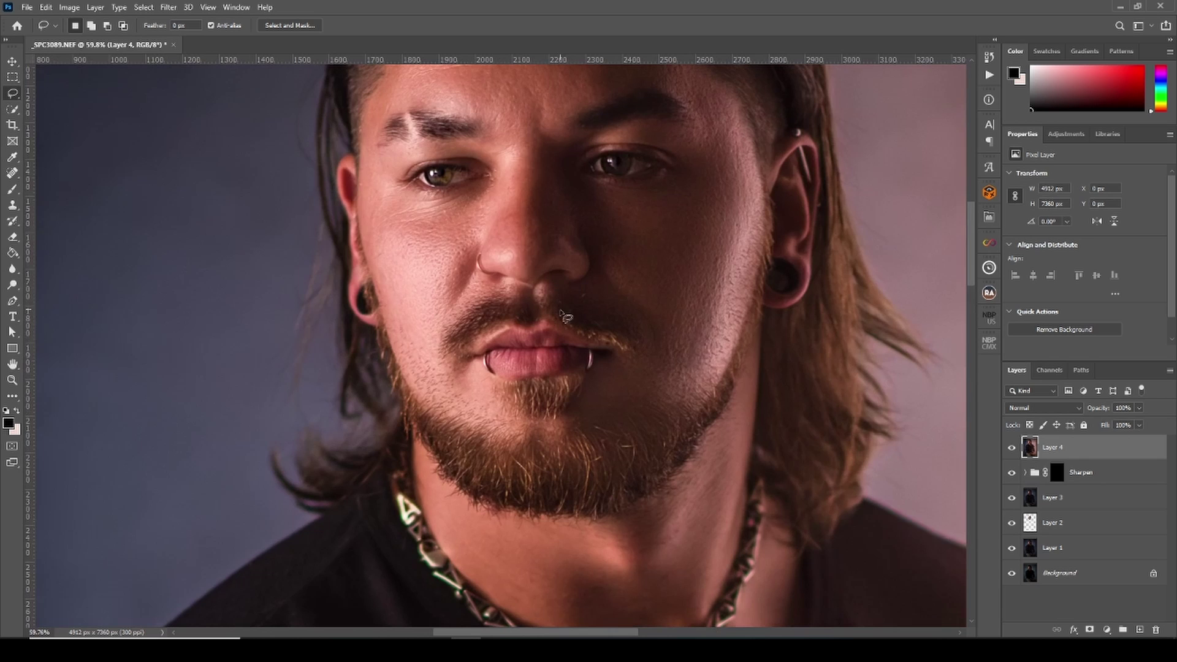
{"action": "scroll", "coordinate": [564, 324], "scroll_direction": "down", "scroll_amount": 2}
{"action": "scroll", "coordinate": [564, 322], "scroll_direction": "down", "scroll_amount": 2}
{"action": "scroll", "coordinate": [564, 319], "scroll_direction": "down", "scroll_amount": 1}
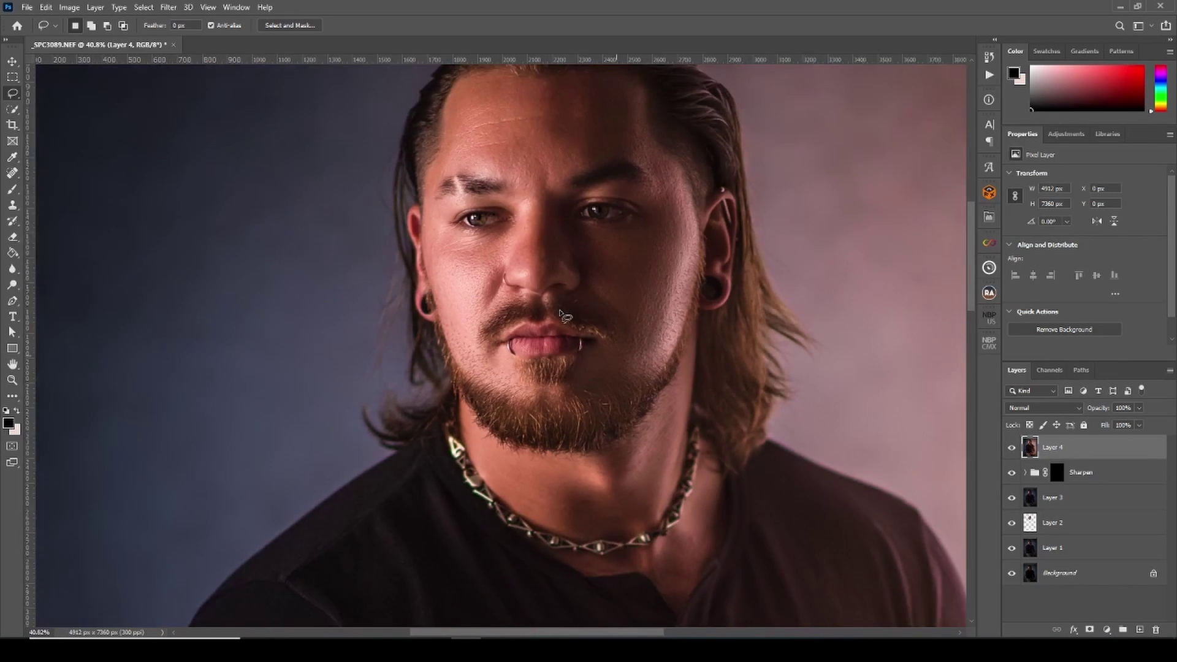
{"action": "scroll", "coordinate": [564, 315], "scroll_direction": "down", "scroll_amount": 2}
{"action": "scroll", "coordinate": [564, 316], "scroll_direction": "down", "scroll_amount": 3}
{"action": "scroll", "coordinate": [564, 319], "scroll_direction": "down", "scroll_amount": 3}
{"action": "scroll", "coordinate": [564, 322], "scroll_direction": "down", "scroll_amount": 3}
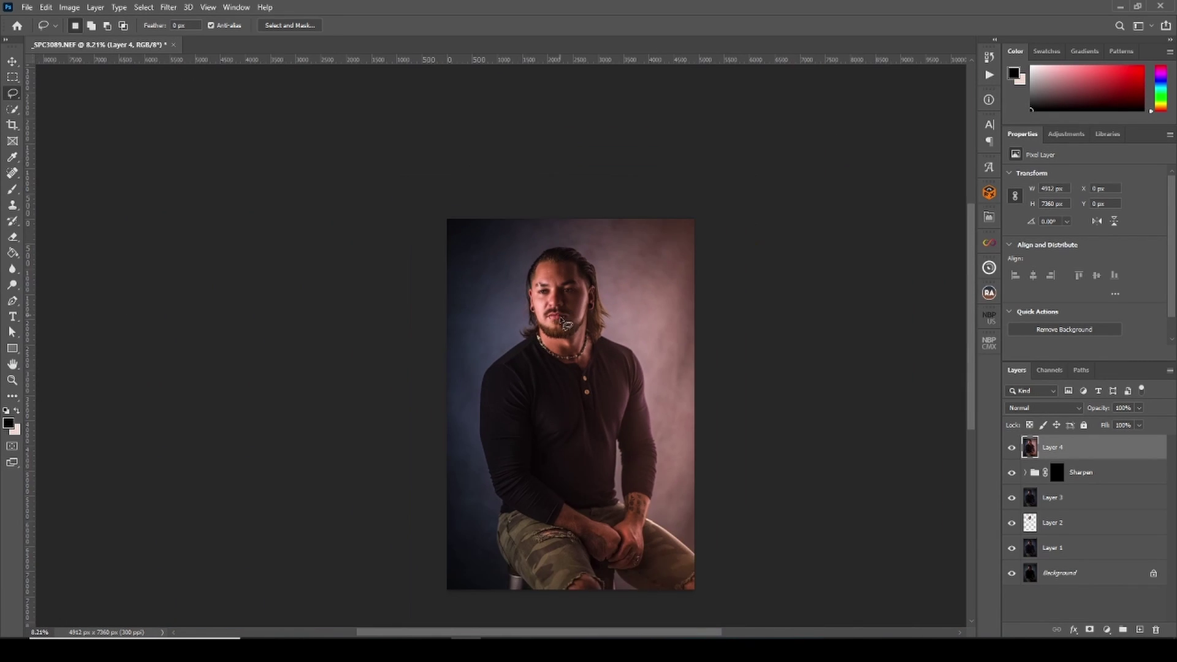
{"action": "scroll", "coordinate": [635, 559], "scroll_direction": "up", "scroll_amount": 1}
{"action": "scroll", "coordinate": [635, 561], "scroll_direction": "up", "scroll_amount": 2}
{"action": "scroll", "coordinate": [604, 521], "scroll_direction": "up", "scroll_amount": 1}
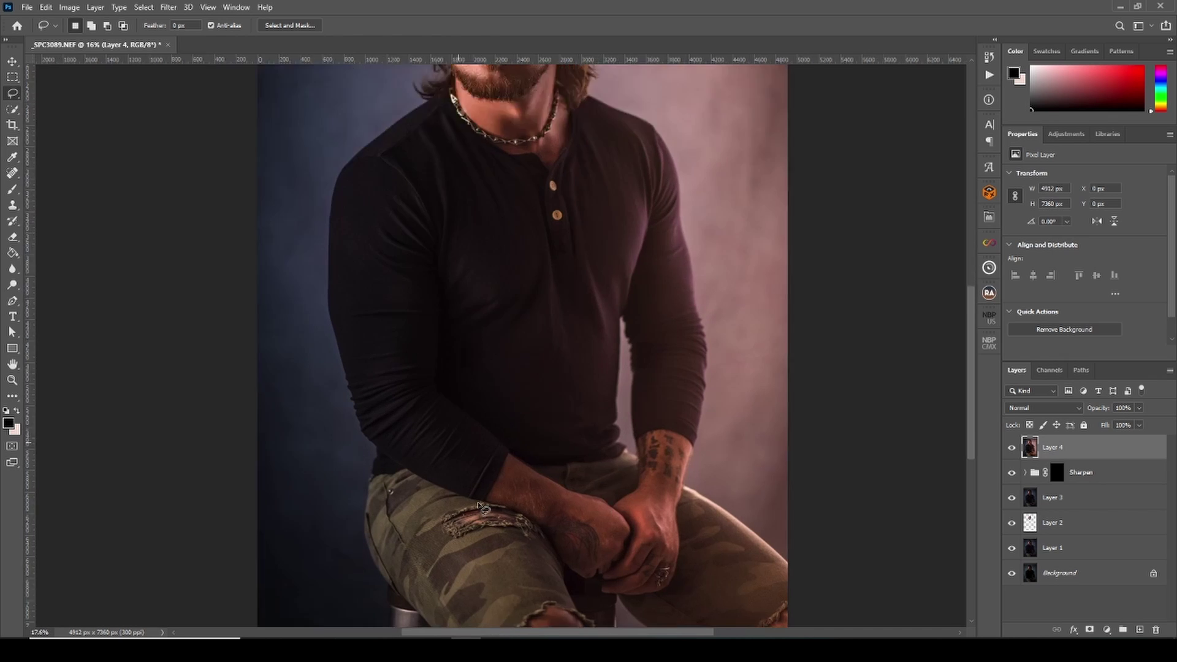
{"action": "scroll", "coordinate": [552, 512], "scroll_direction": "up", "scroll_amount": 2}
{"action": "scroll", "coordinate": [534, 512], "scroll_direction": "up", "scroll_amount": 1}
{"action": "scroll", "coordinate": [554, 452], "scroll_direction": "down", "scroll_amount": 2}
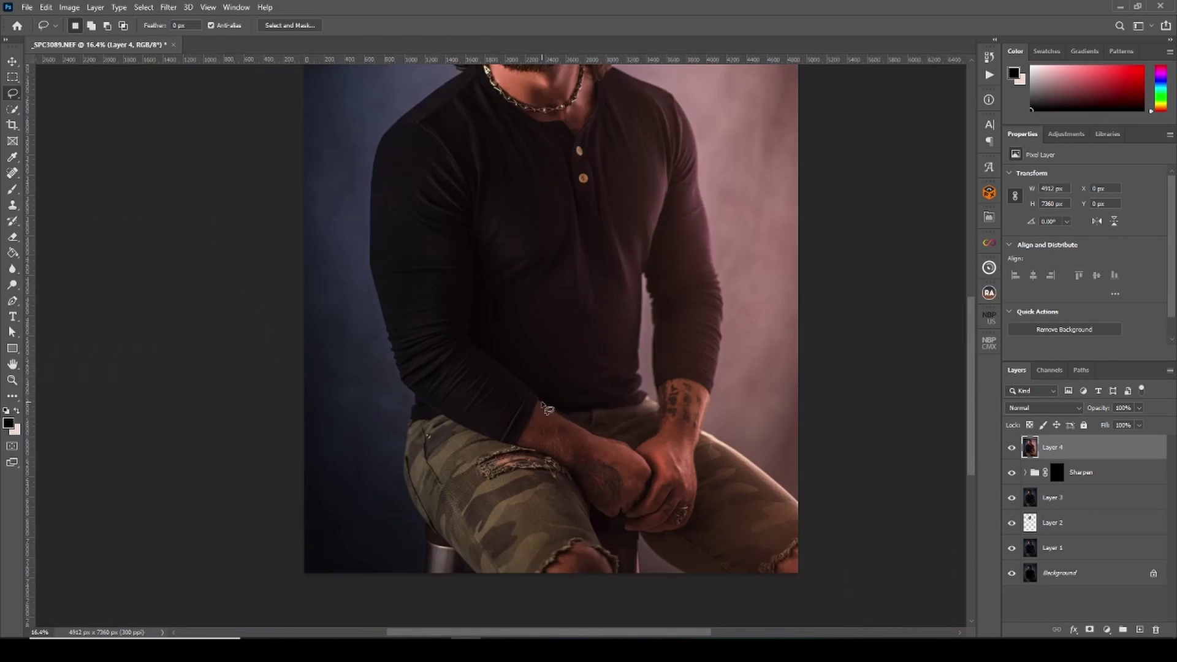
{"action": "scroll", "coordinate": [547, 412], "scroll_direction": "down", "scroll_amount": 1}
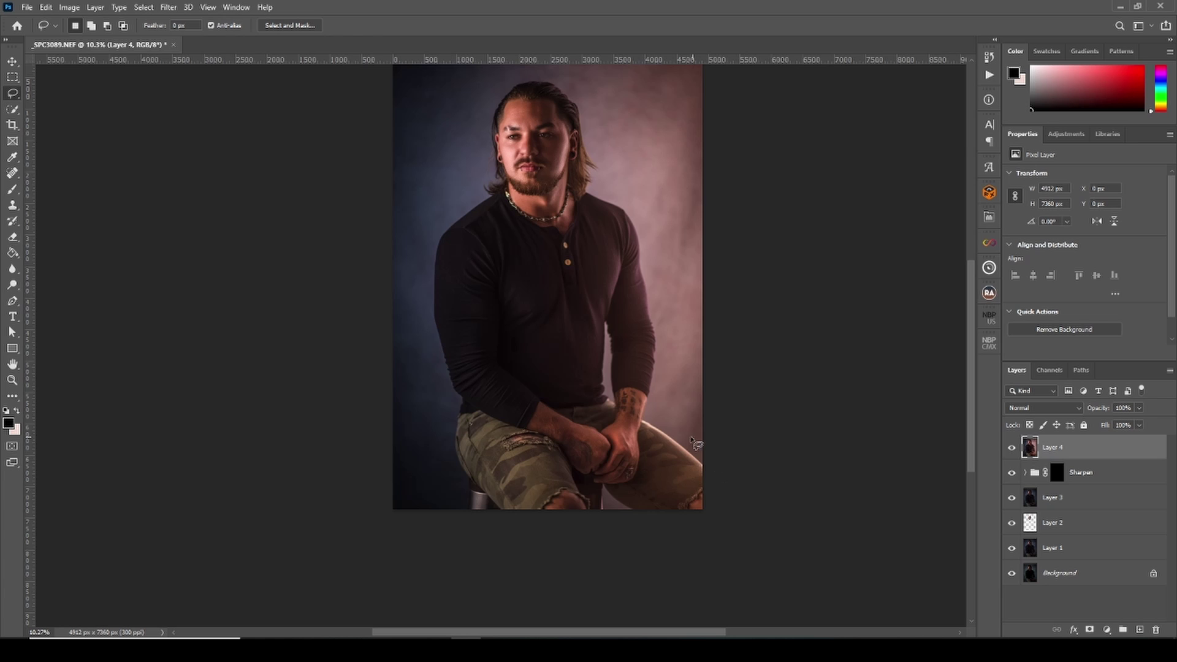
{"action": "scroll", "coordinate": [695, 442], "scroll_direction": "down", "scroll_amount": 1}
{"action": "scroll", "coordinate": [665, 262], "scroll_direction": "up", "scroll_amount": 1}
{"action": "scroll", "coordinate": [659, 288], "scroll_direction": "up", "scroll_amount": 1}
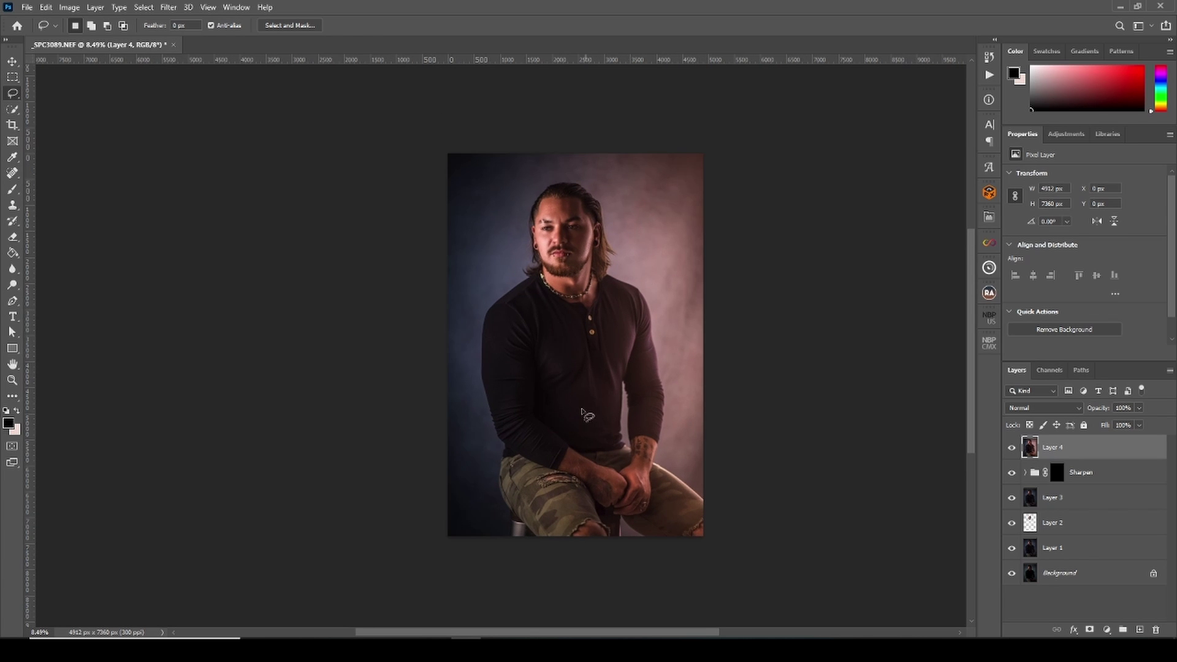
{"action": "scroll", "coordinate": [563, 222], "scroll_direction": "up", "scroll_amount": 1}
{"action": "scroll", "coordinate": [563, 222], "scroll_direction": "up", "scroll_amount": 5}
{"action": "scroll", "coordinate": [563, 222], "scroll_direction": "up", "scroll_amount": 3}
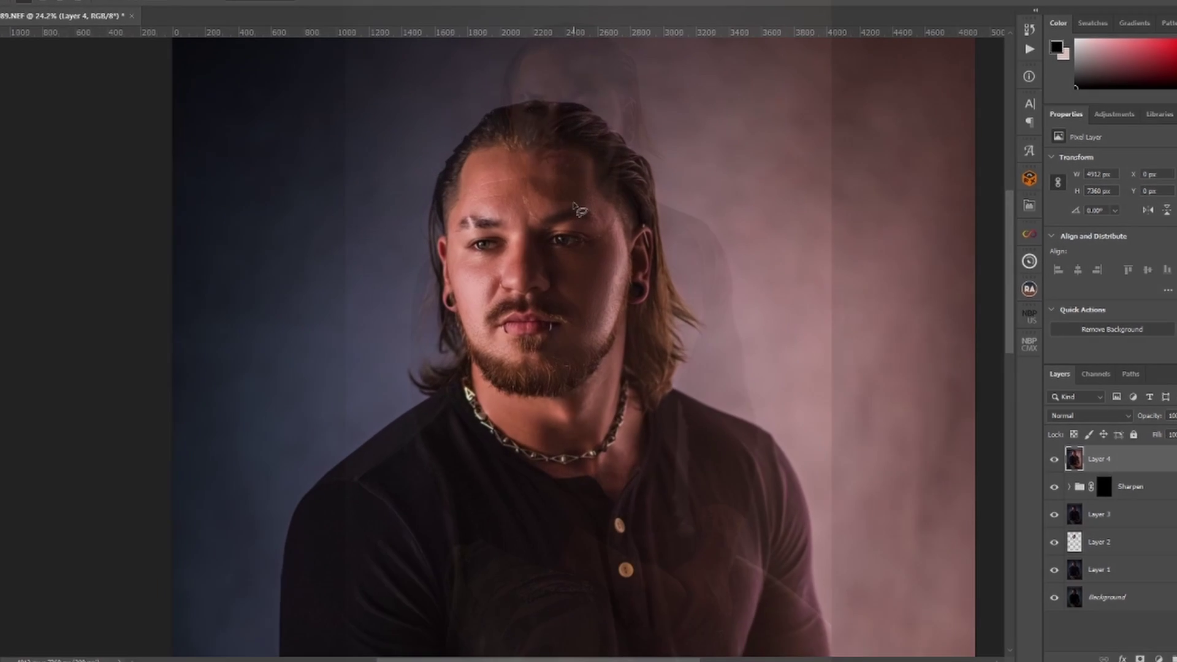